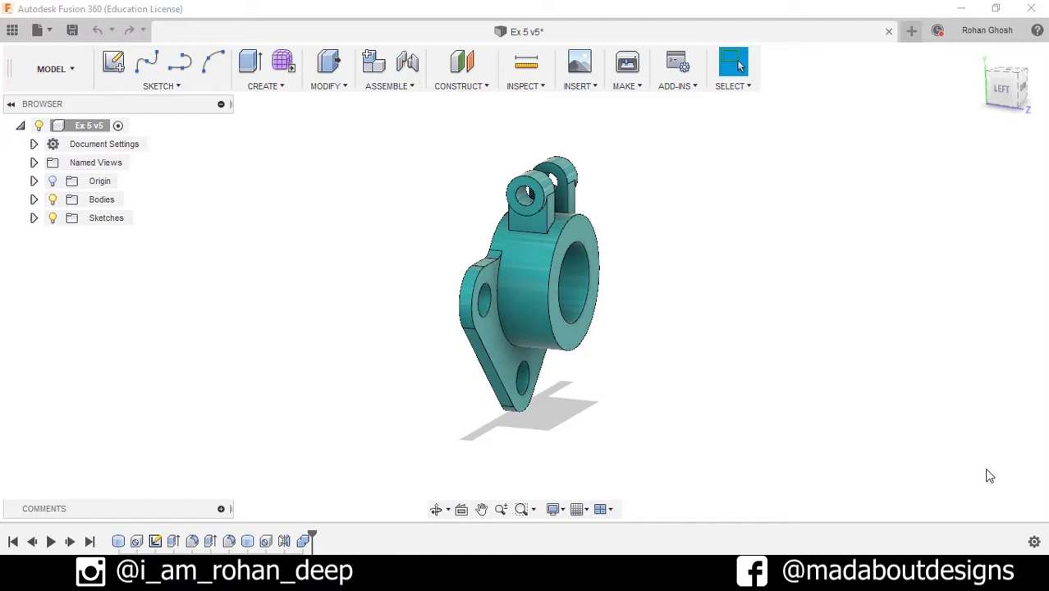
- Create a new design with a 10 cm diameter, 3 cm tall cylinder on the Front plane at the origin
left_click(39, 30)
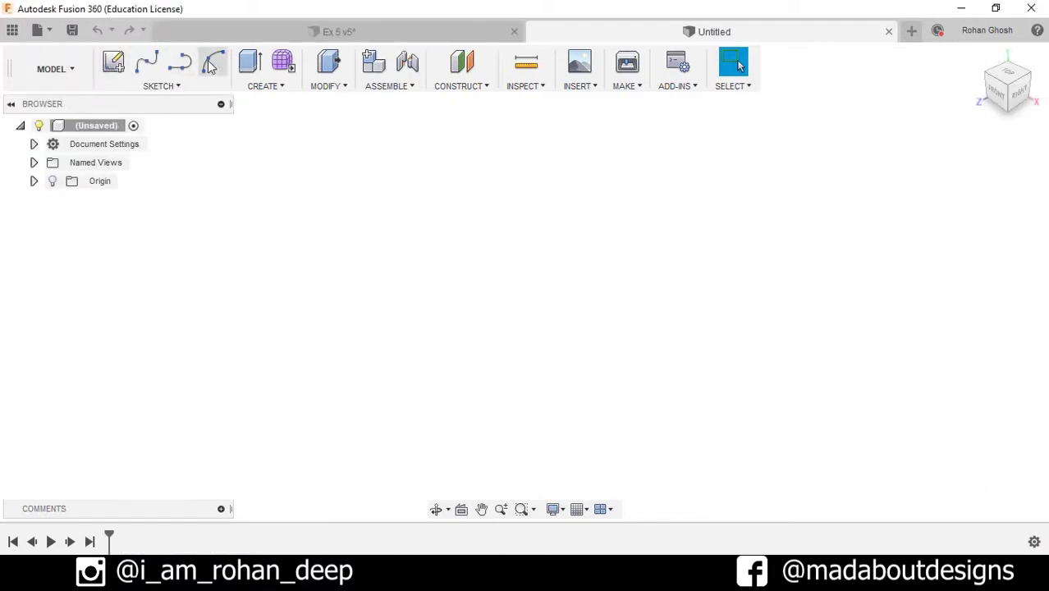
left_click(269, 86)
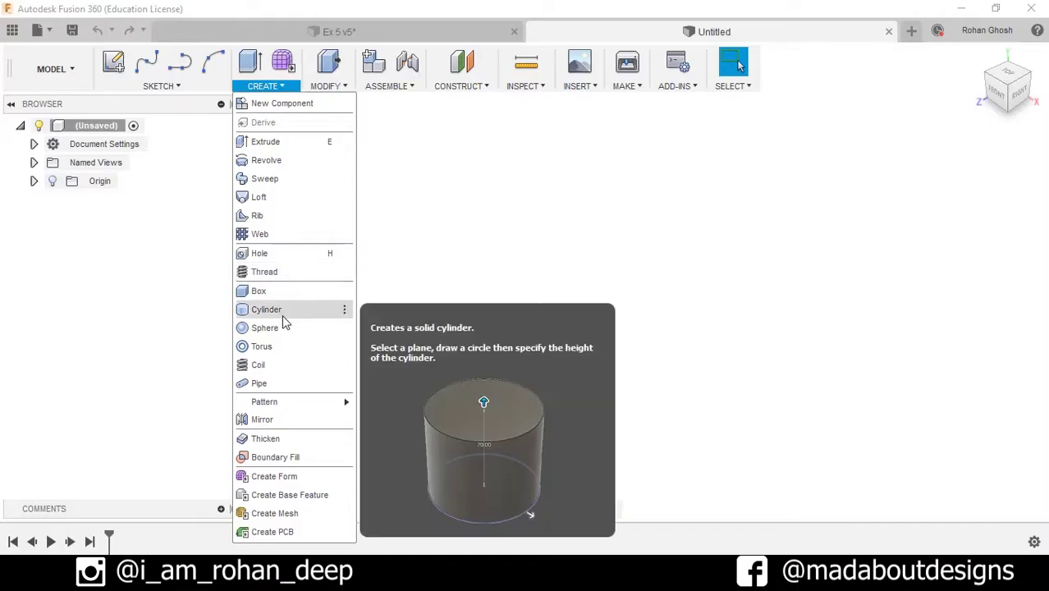
left_click(284, 310)
left_click(561, 271)
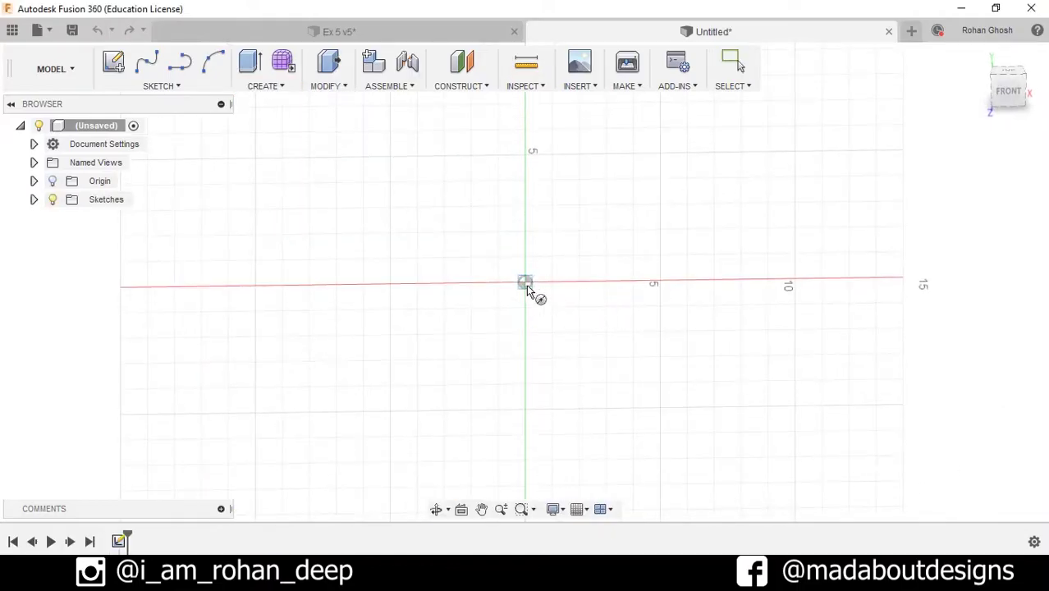
left_click(525, 283)
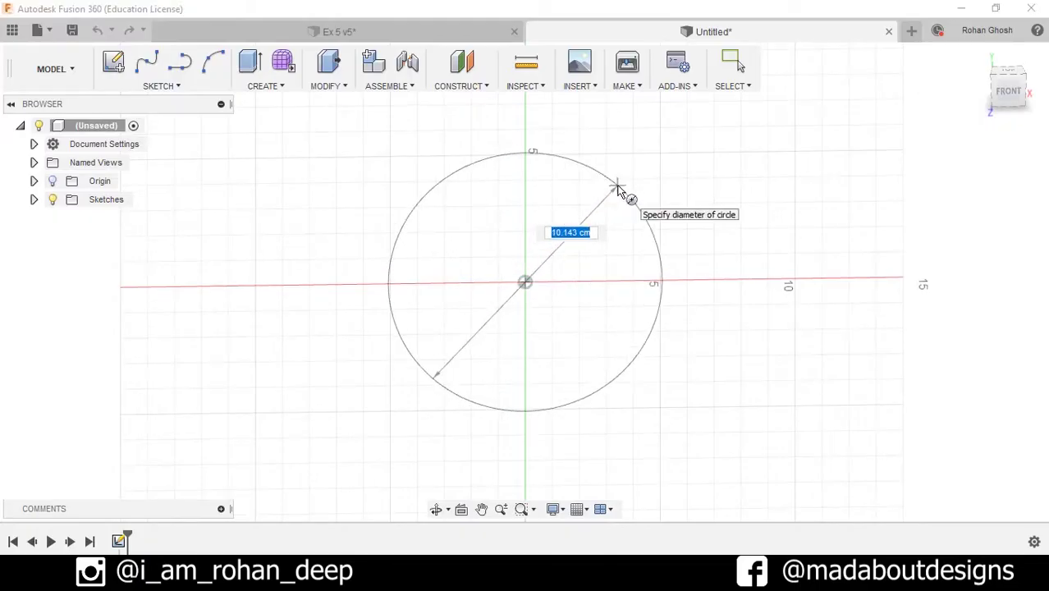
type("10")
key("Tab")
key("Return")
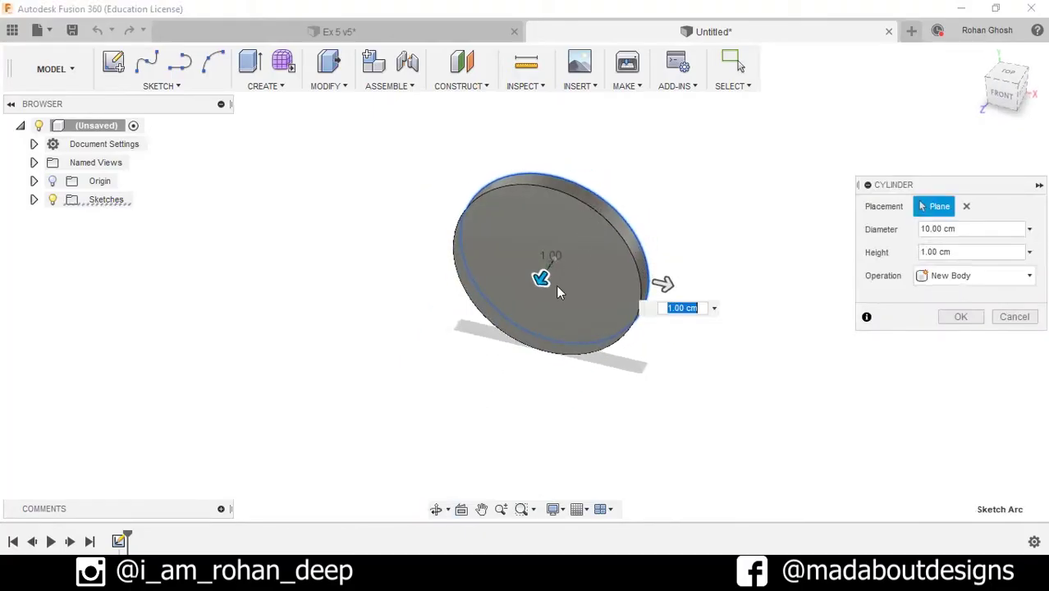
left_click_drag(540, 277, 525, 296)
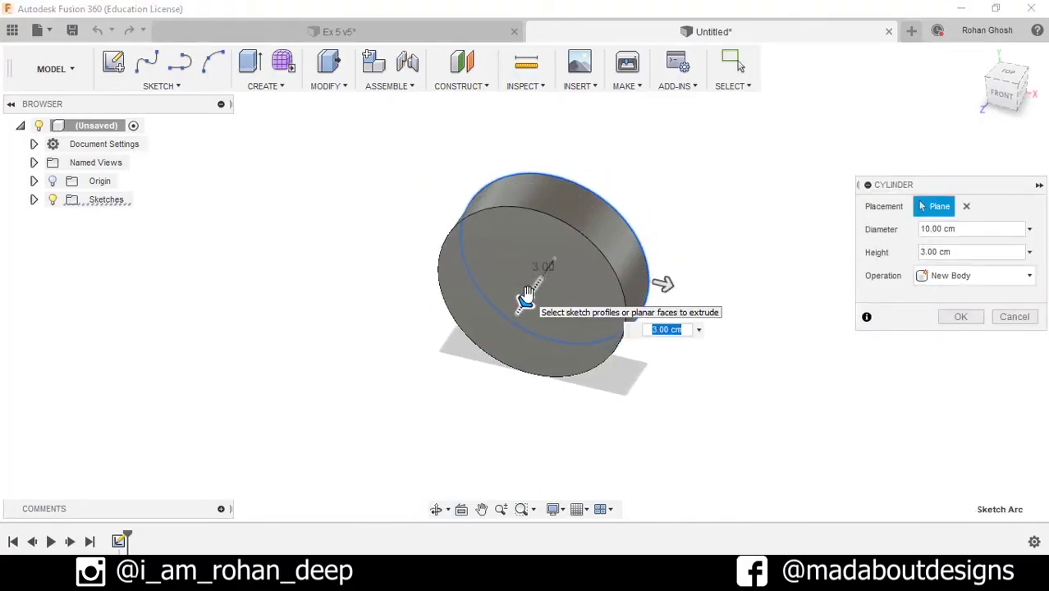
key("Return")
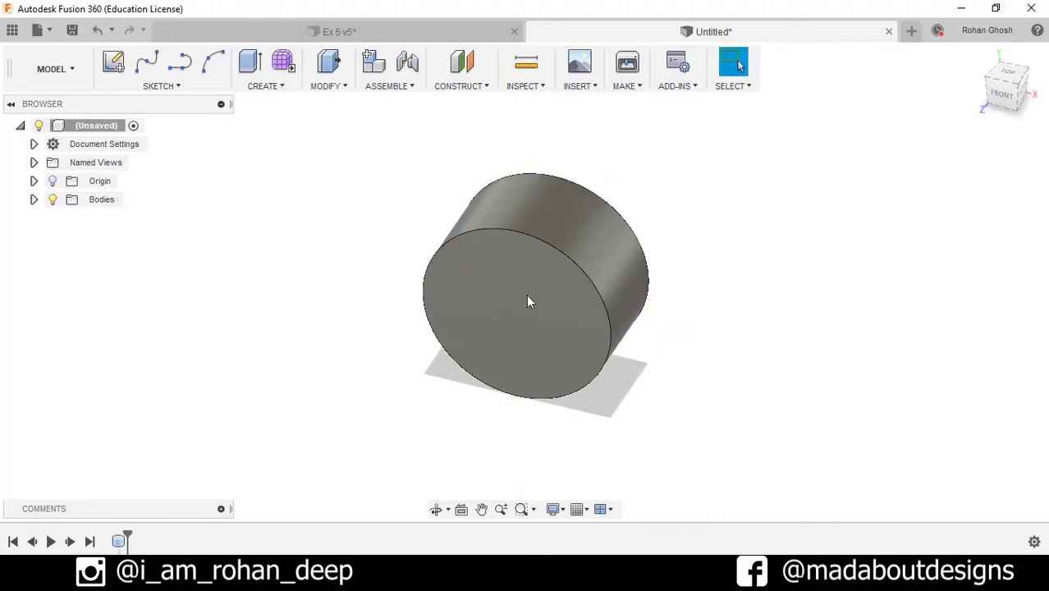
middle_click_drag(526, 303, 494, 263, "shift")
left_click(113, 62)
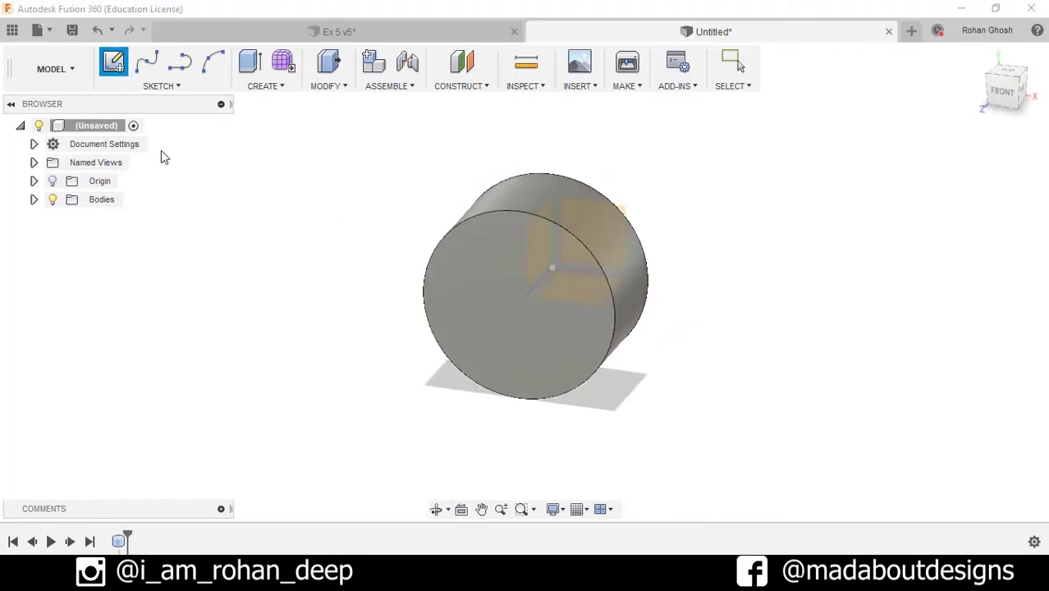
- Sketch on the cylinder's front face and draw a horizontal line right from its centre
left_click(326, 414)
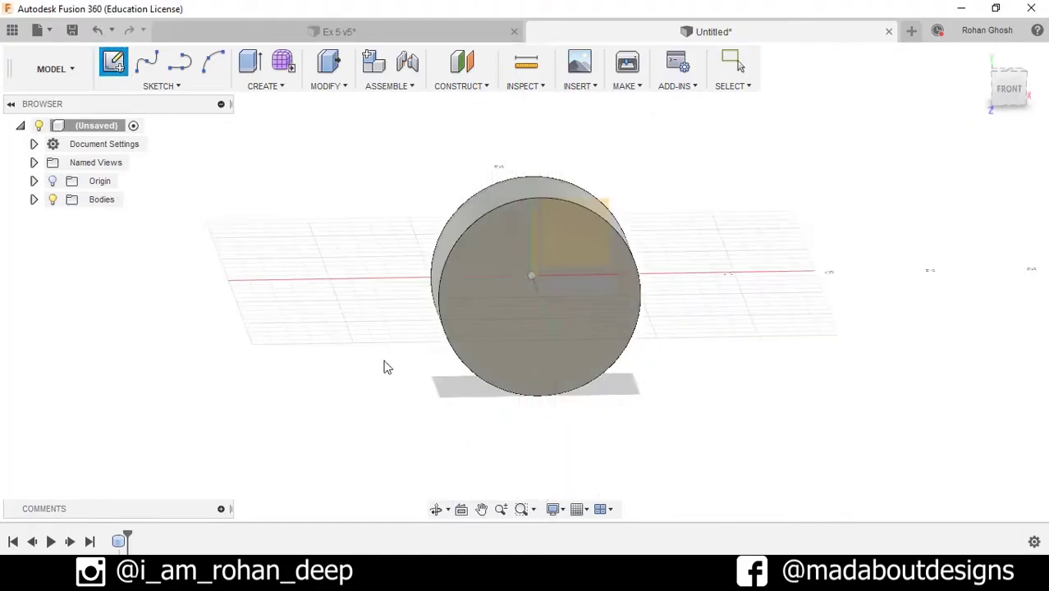
left_click(609, 207)
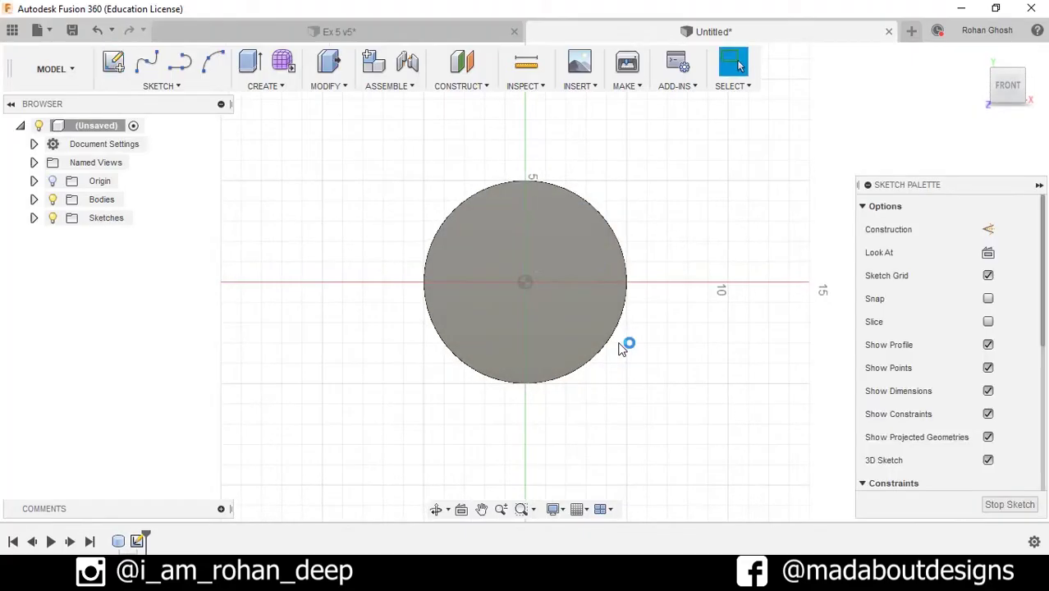
left_click(171, 85)
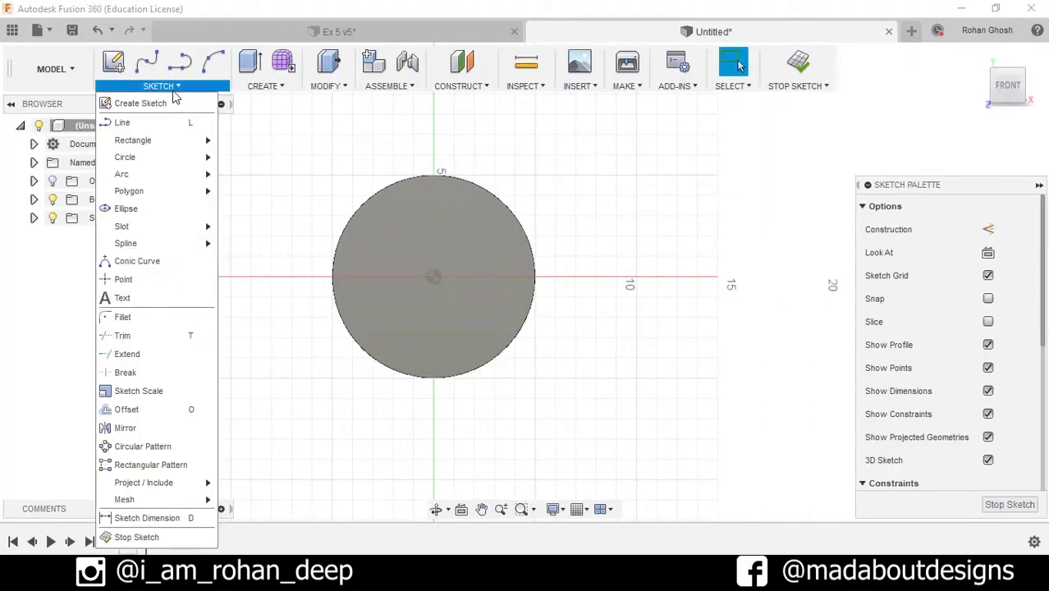
left_click(123, 122)
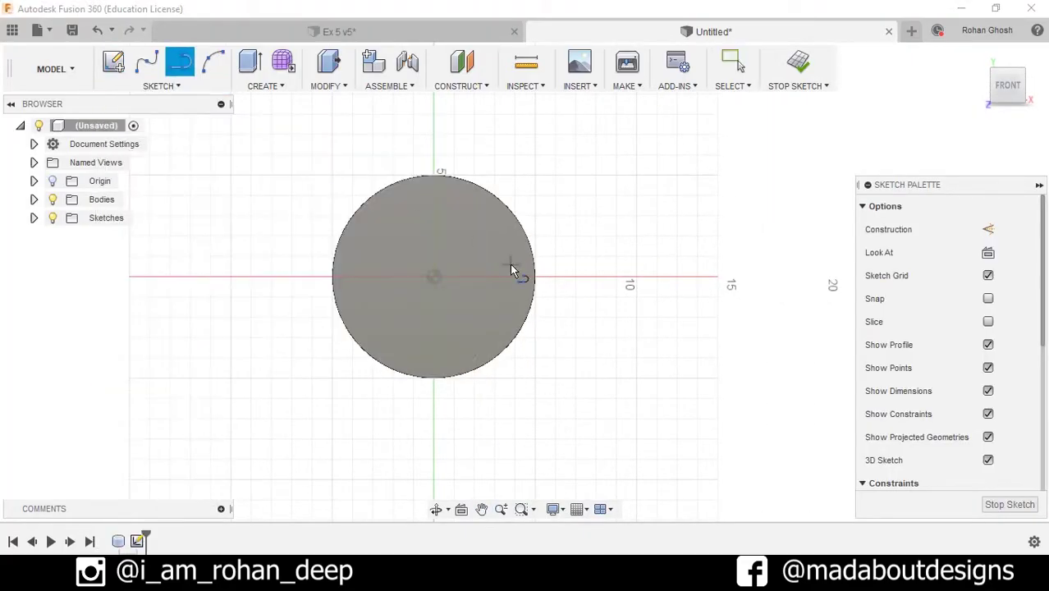
left_click(433, 276)
left_click_drag(657, 278, 663, 313)
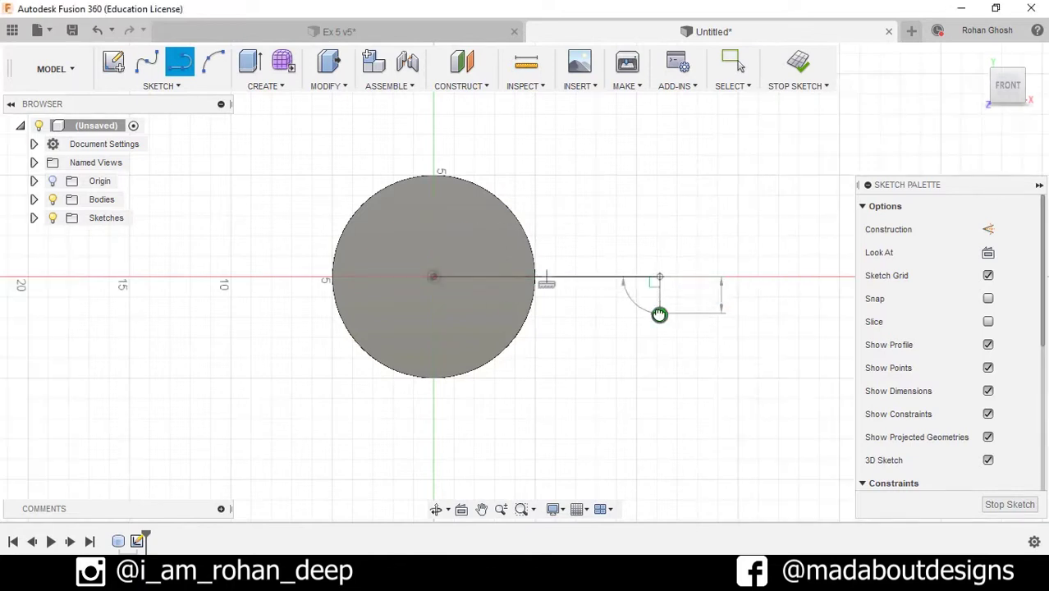
key("Escape")
- Draw a vertical line down from the centre and make both lines construction lines
left_click(437, 280)
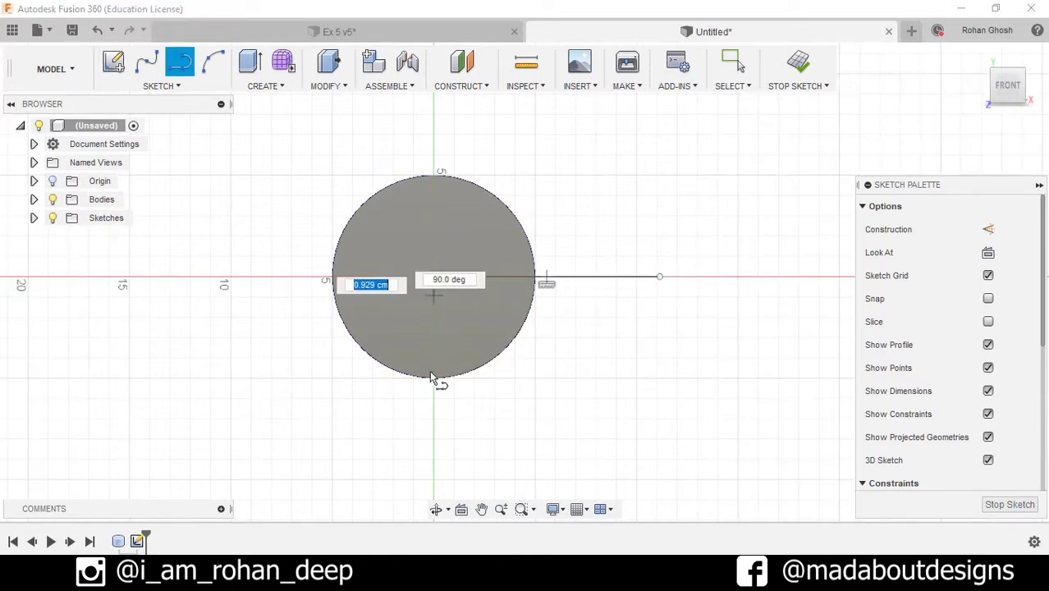
left_click(432, 437)
left_click_drag(433, 438, 417, 452)
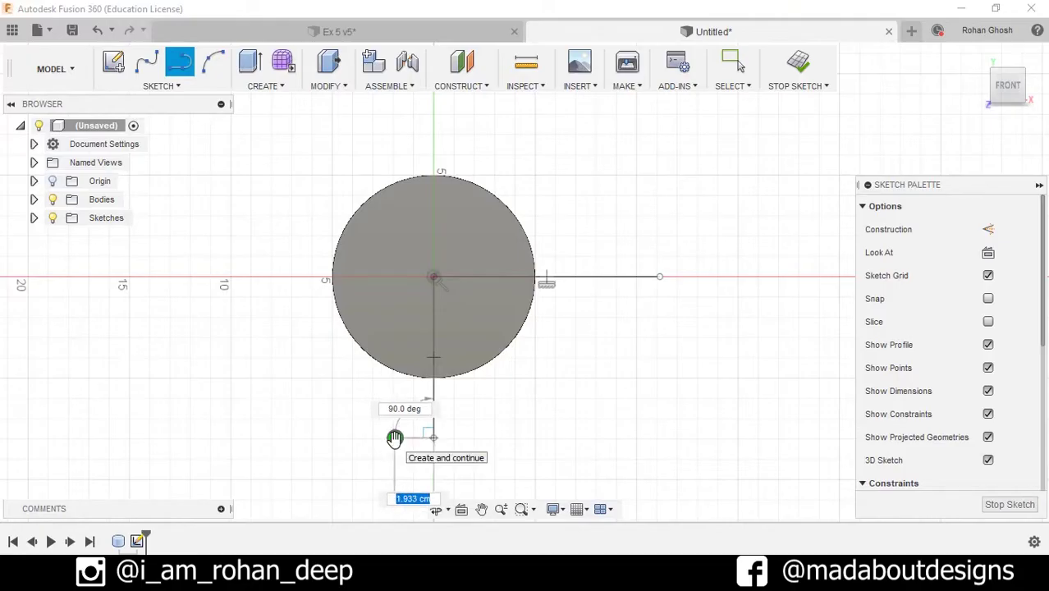
key("Escape")
right_click(552, 394)
left_click(611, 390)
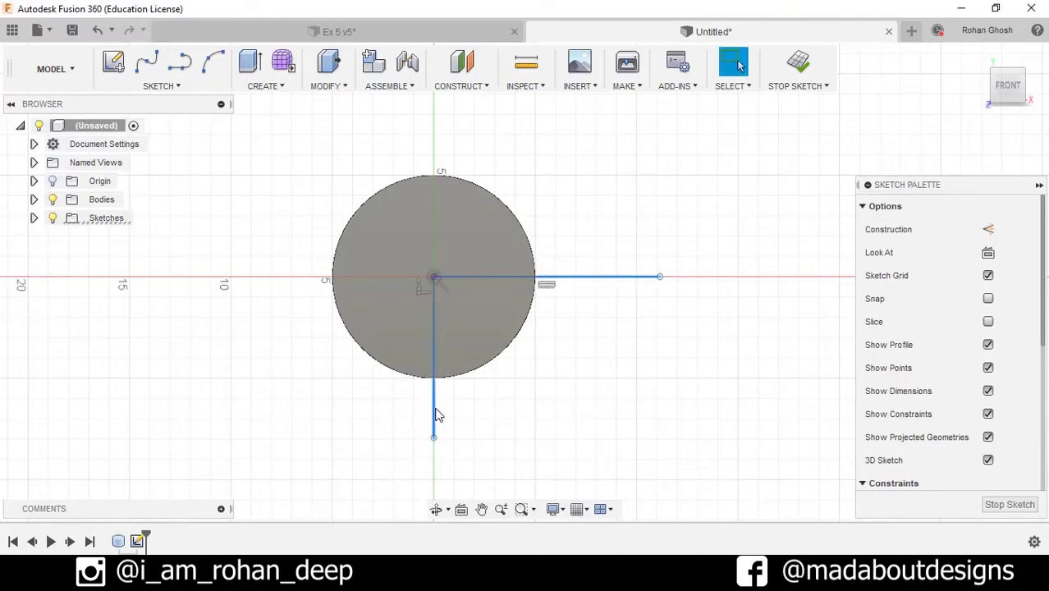
left_click(988, 231)
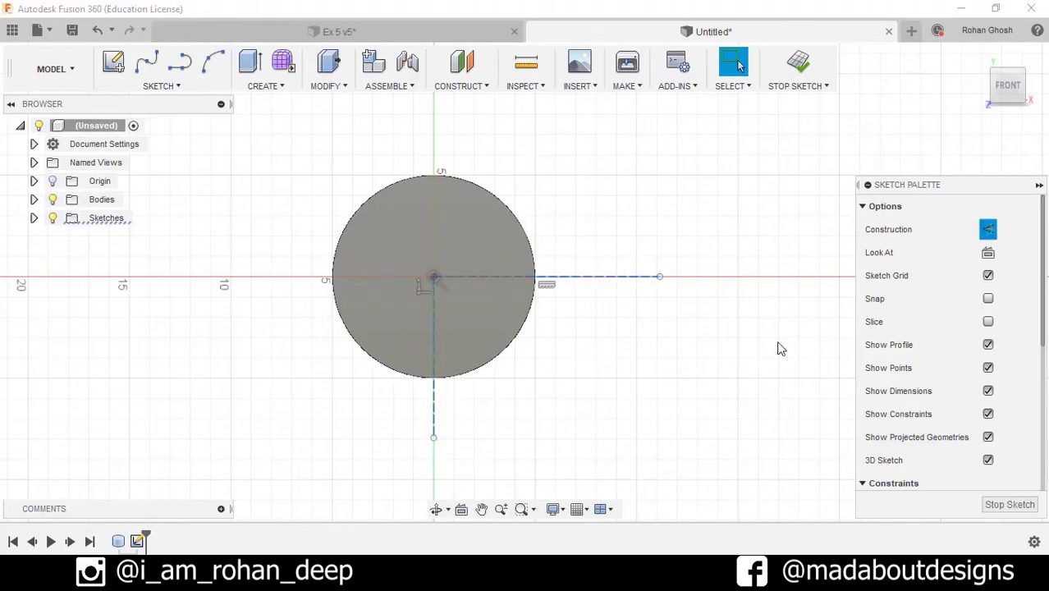
left_click(162, 85)
mouse_move(125, 156)
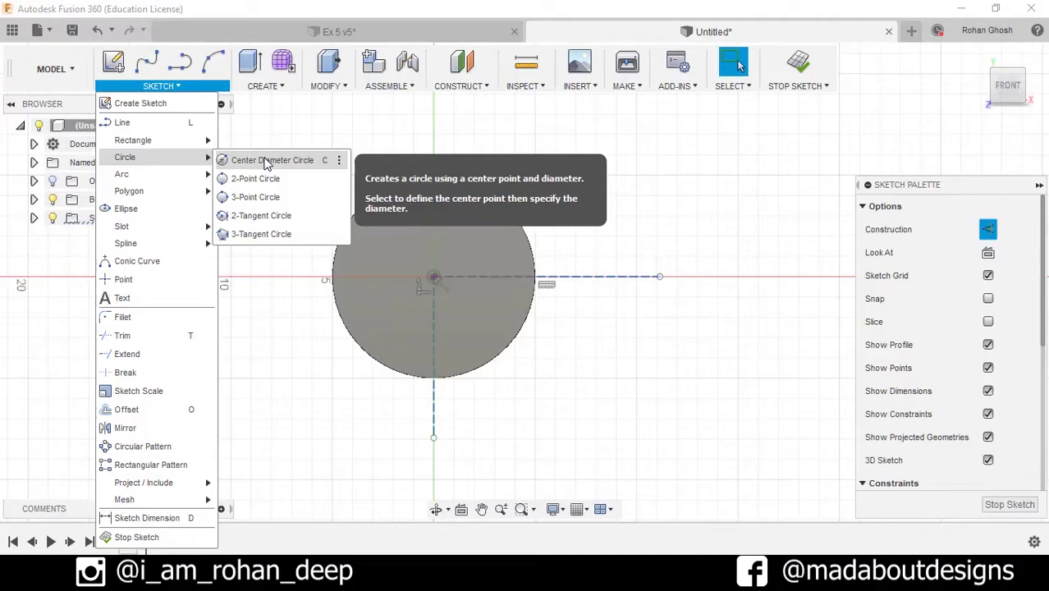
- Draw a 2.5 cm circle centred on the horizontal construction line right of the bore
left_click(320, 160)
scroll(653, 279, "up", 3)
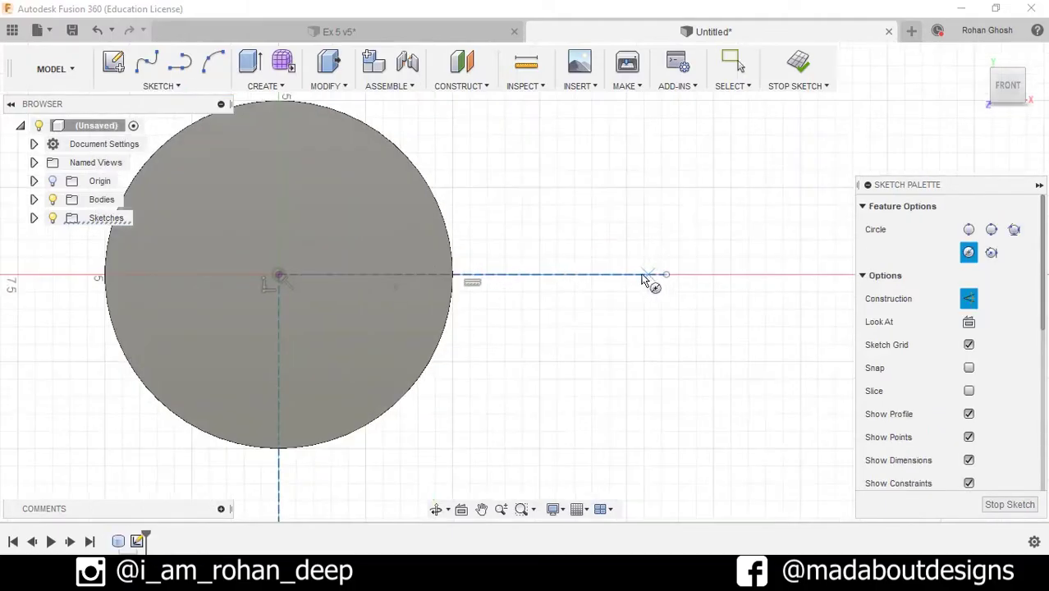
left_click(548, 274)
type("2")
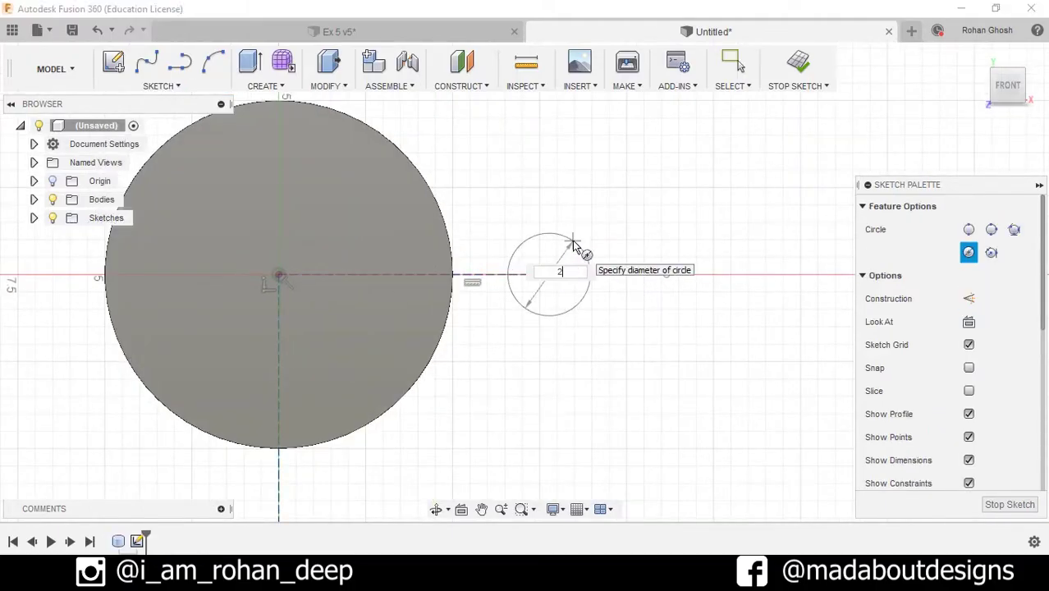
key("Tab")
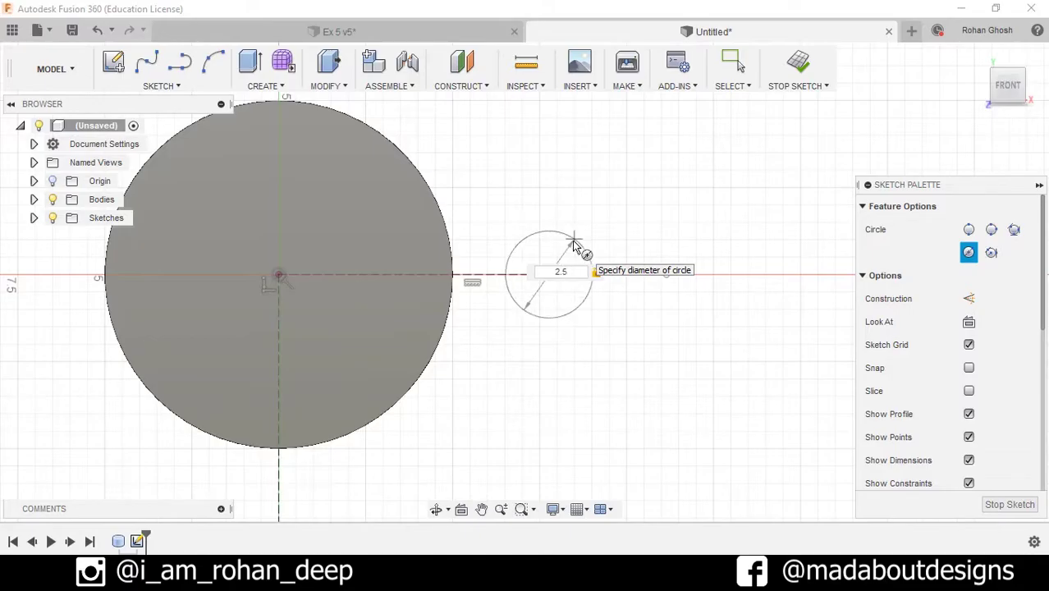
key("Return")
key("Escape")
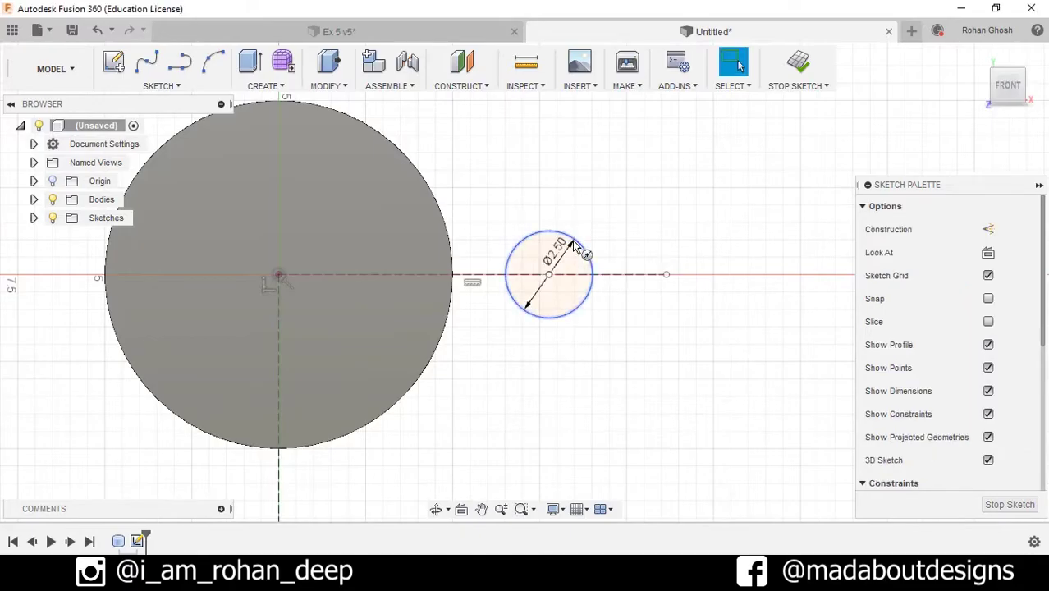
- Add a concentric 5 cm circle around the 2.5 cm circle
left_click(186, 87)
mouse_move(125, 157)
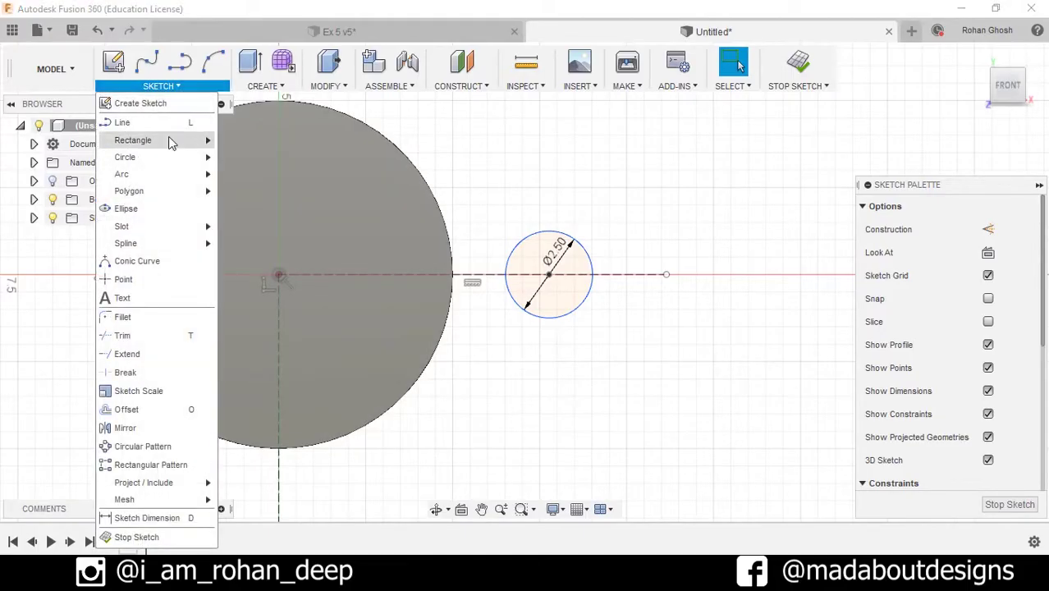
left_click(329, 161)
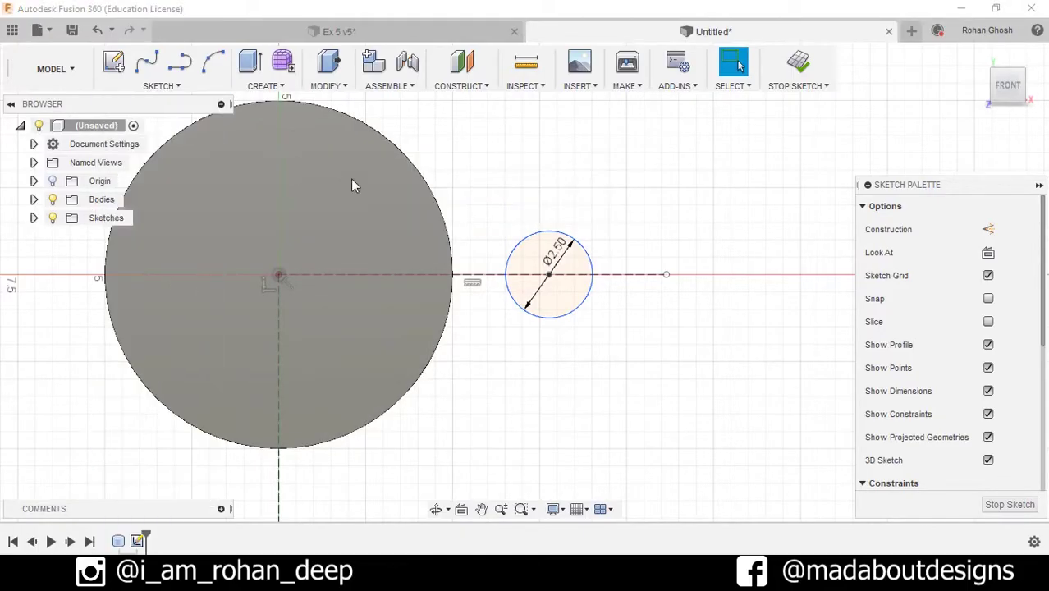
left_click(550, 275)
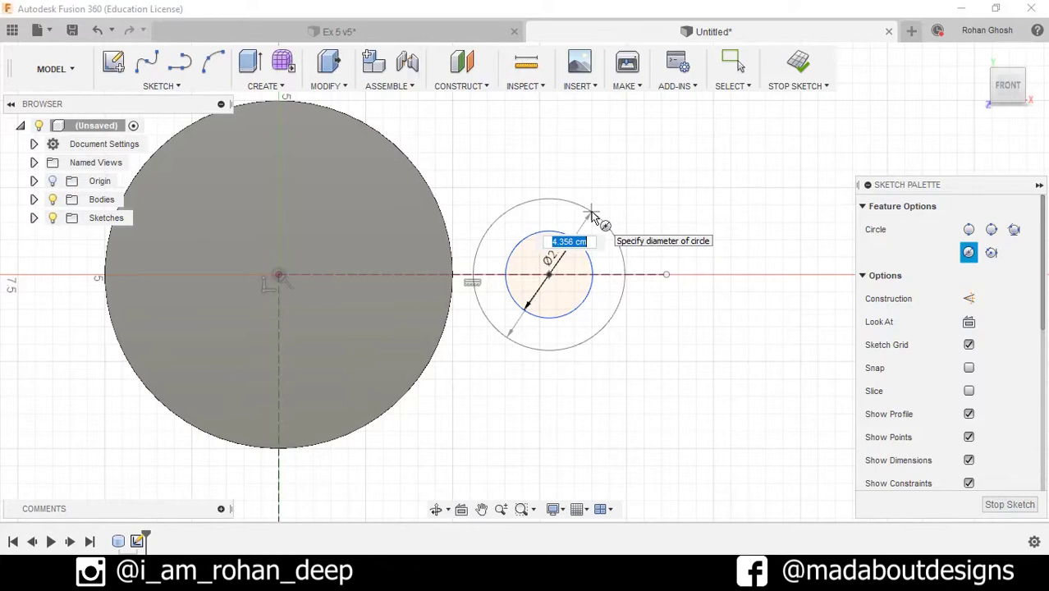
type("5")
key("Tab")
key("Return")
key("Escape")
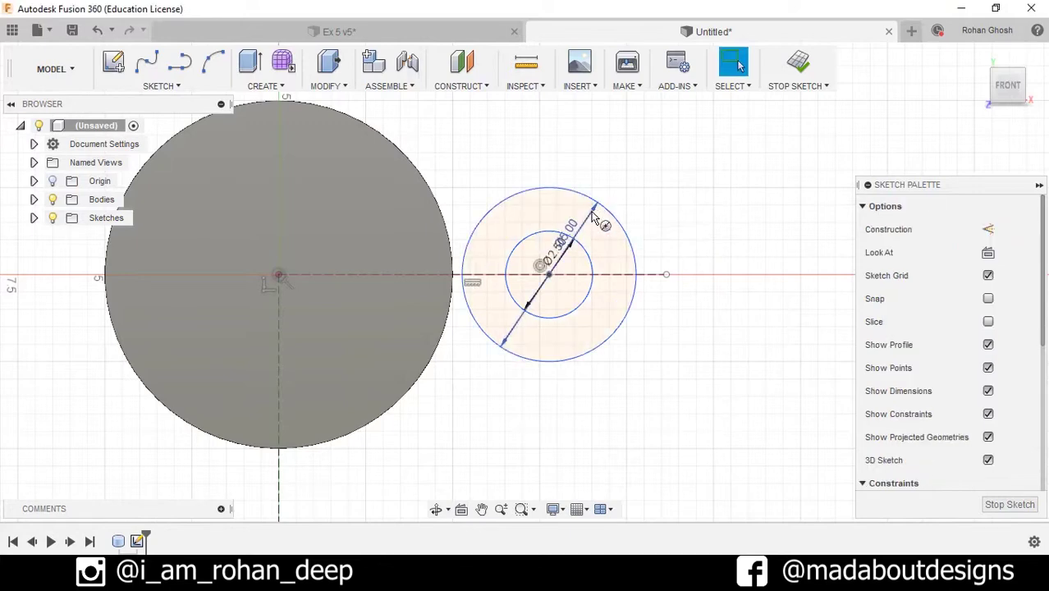
- Constrain the outer 5 cm circle tangent to the cylinder's rim
scroll(493, 288, "up", 3)
left_click(439, 298)
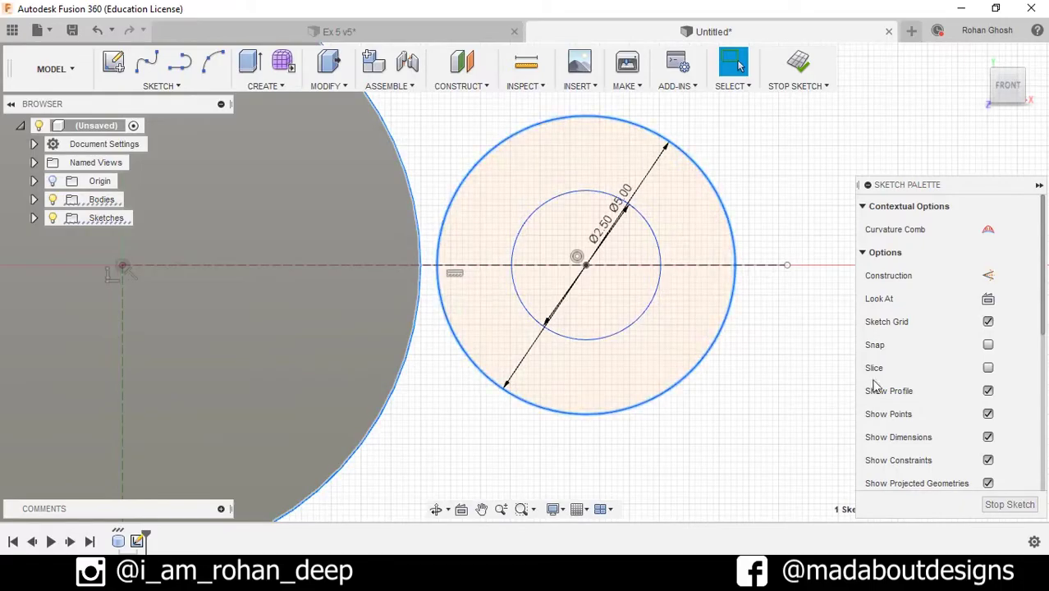
scroll(904, 350, "down", 5)
scroll(904, 350, "down", 1)
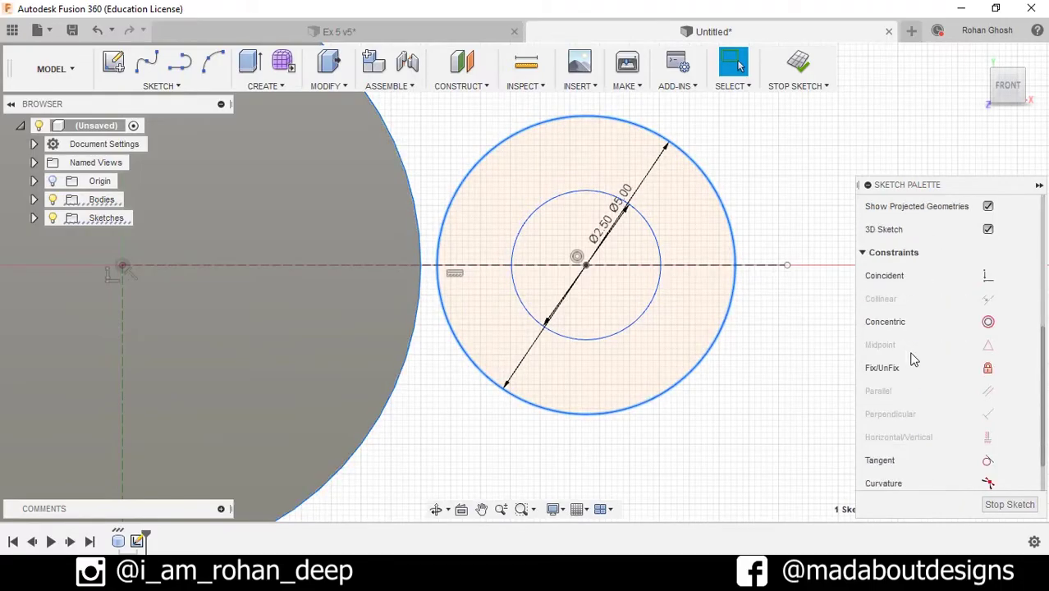
left_click(987, 460)
scroll(688, 373, "down", 3)
scroll(687, 373, "down", 2)
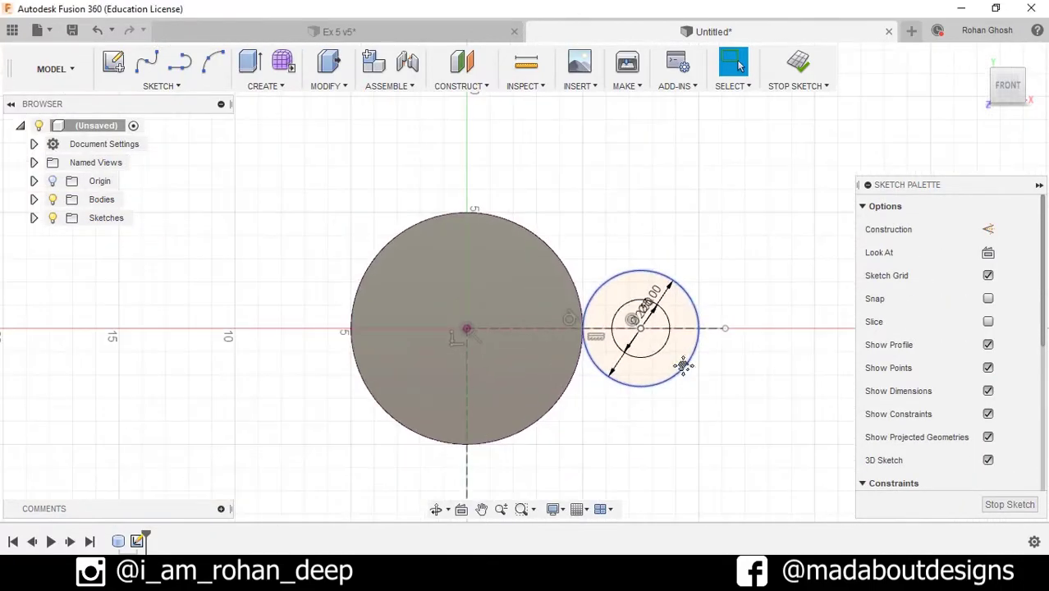
scroll(681, 363, "down", 1)
scroll(674, 310, "down", 1)
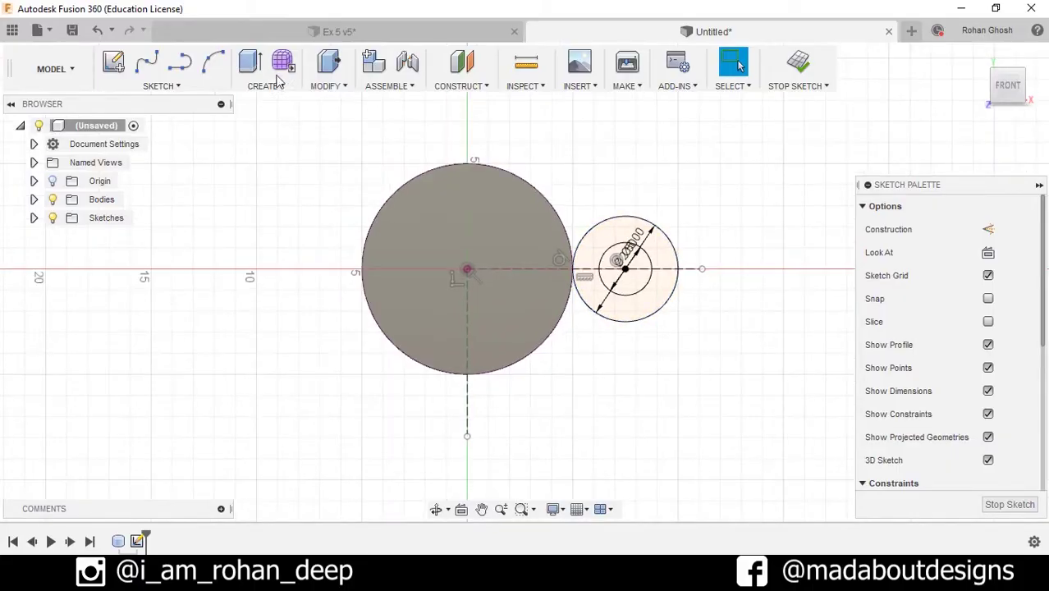
scroll(665, 259, "up", 2)
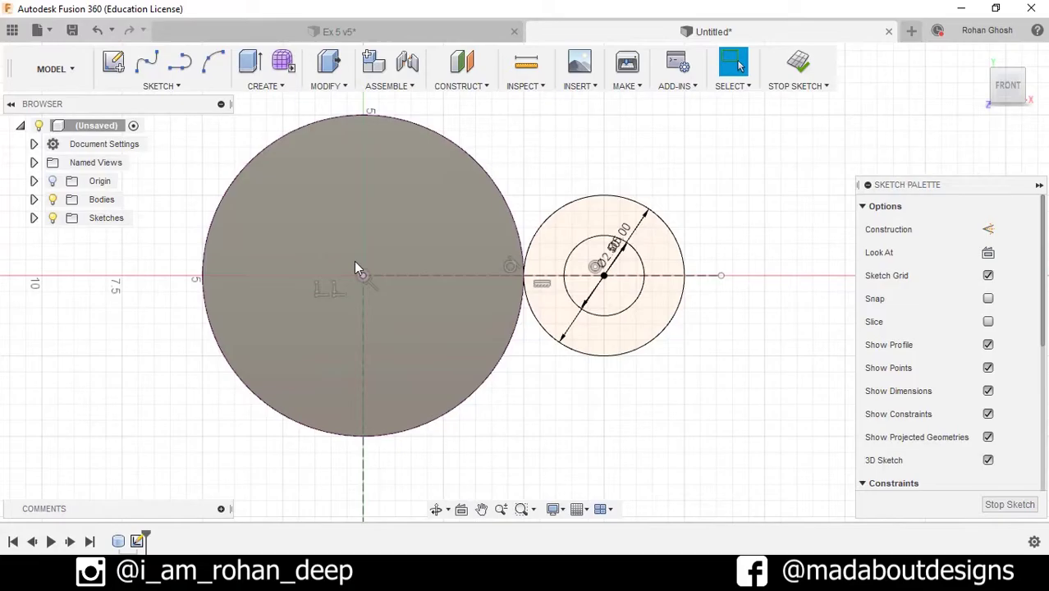
- Select both side circles for a circular pattern centred on the big circle
left_click(171, 87)
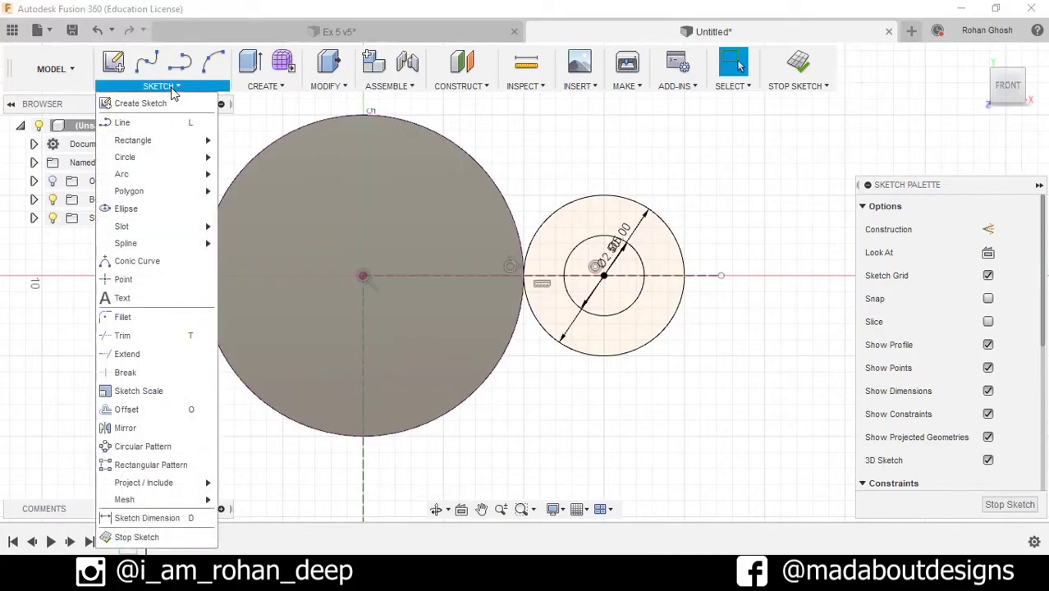
left_click(150, 451)
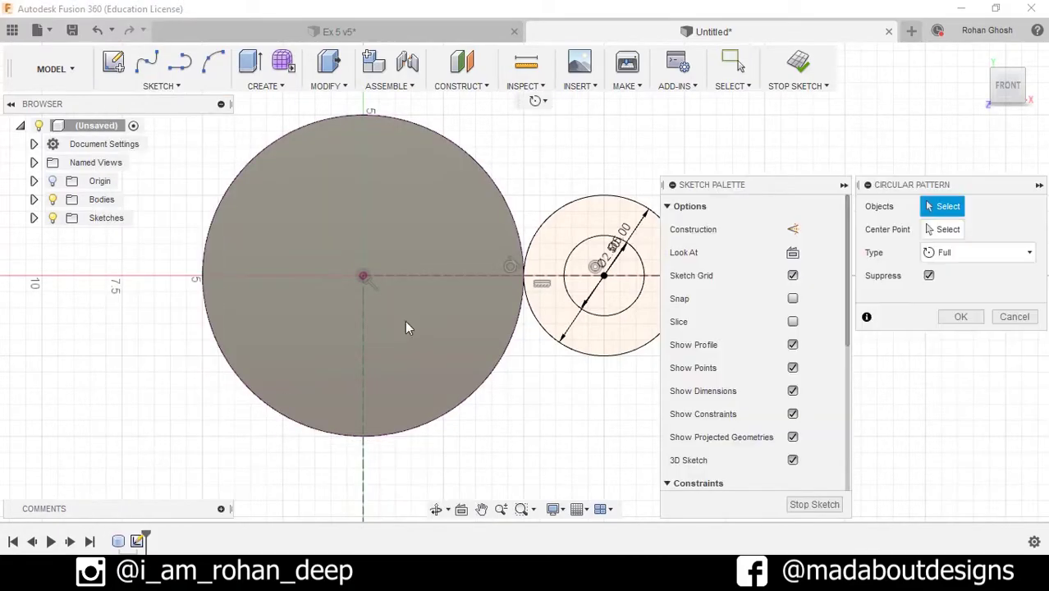
left_click(598, 197)
left_click(602, 238)
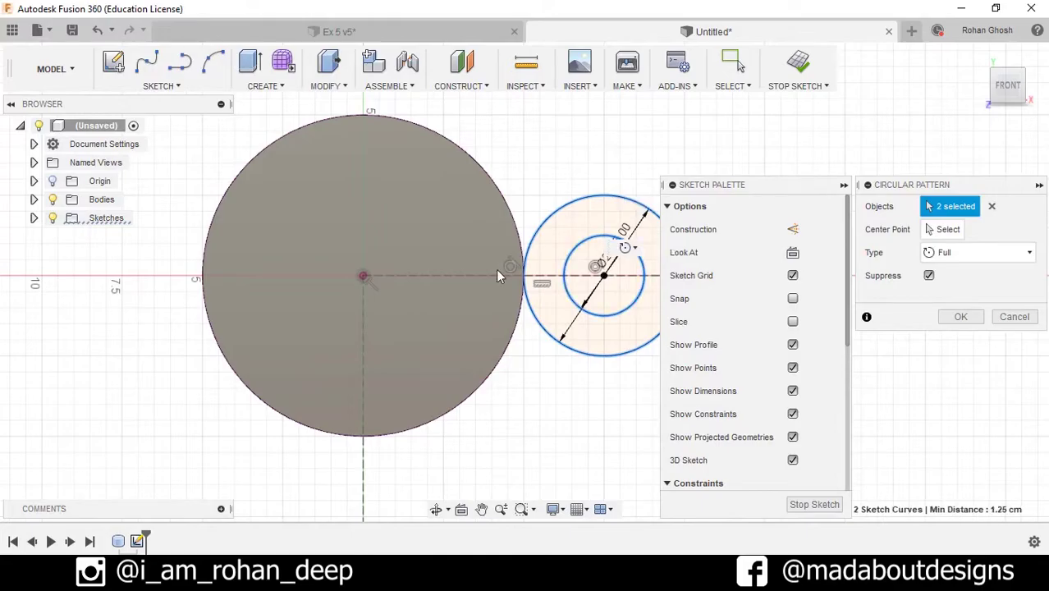
middle_click_drag(499, 272, 435, 249)
left_click(943, 232)
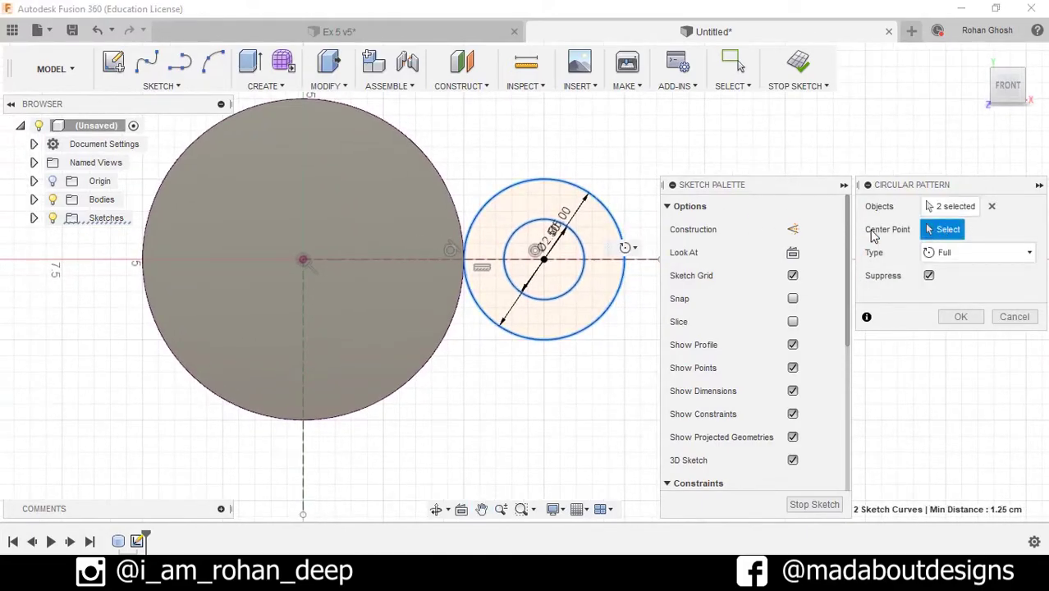
left_click(302, 261)
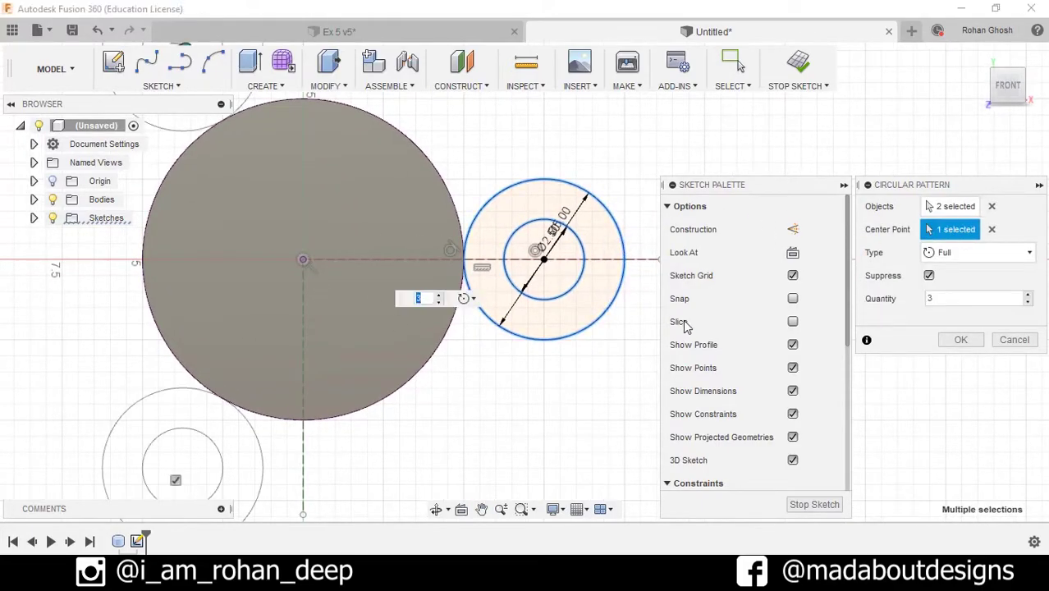
- Set the pattern to Angle type with 3 copies over -180 degrees
left_click(944, 254)
left_click(949, 292)
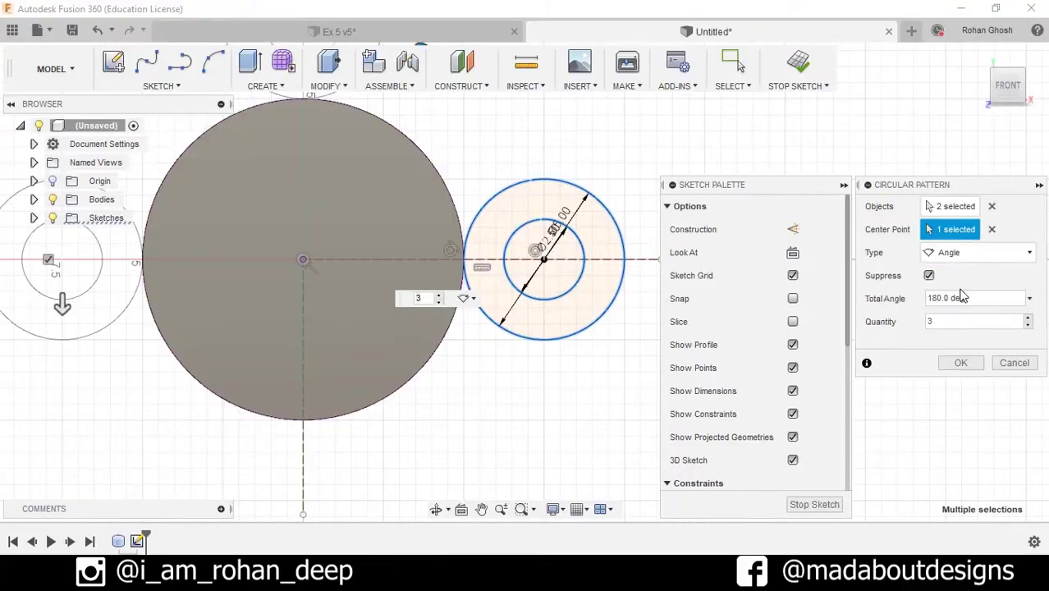
scroll(441, 279, "down", 2)
left_click(952, 321)
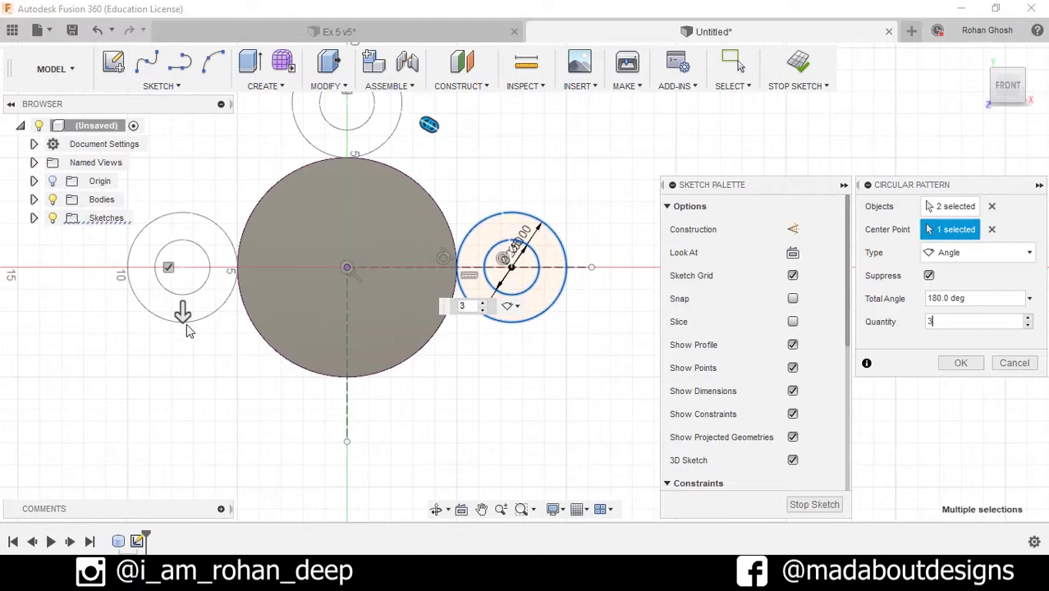
middle_click_drag(246, 337, 277, 351)
mouse_move(213, 326)
left_mouse_down()
mouse_move(516, 251)
mouse_move(242, 384)
left_mouse_up()
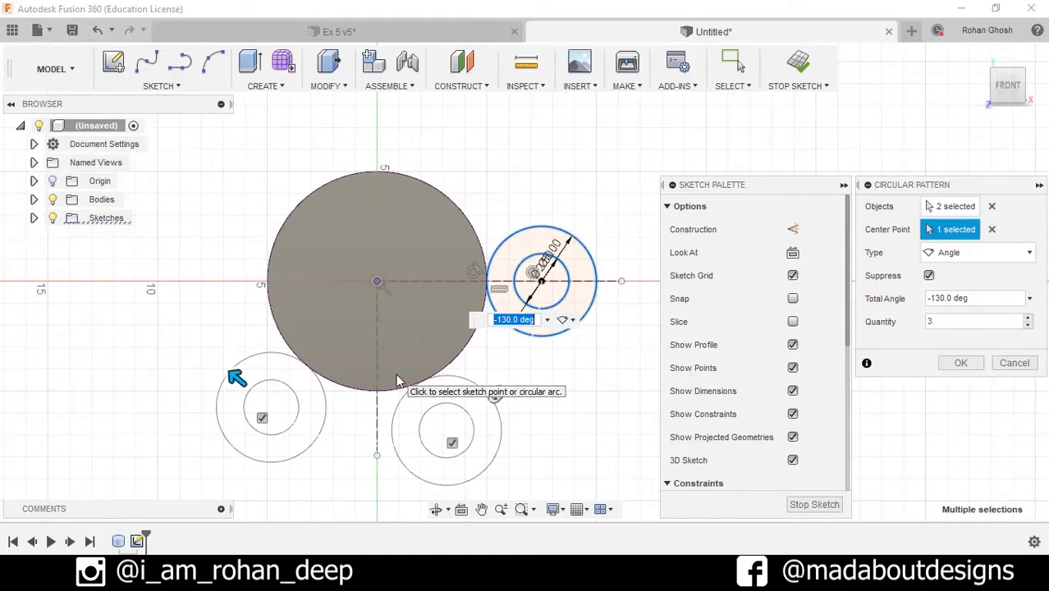
type("-180")
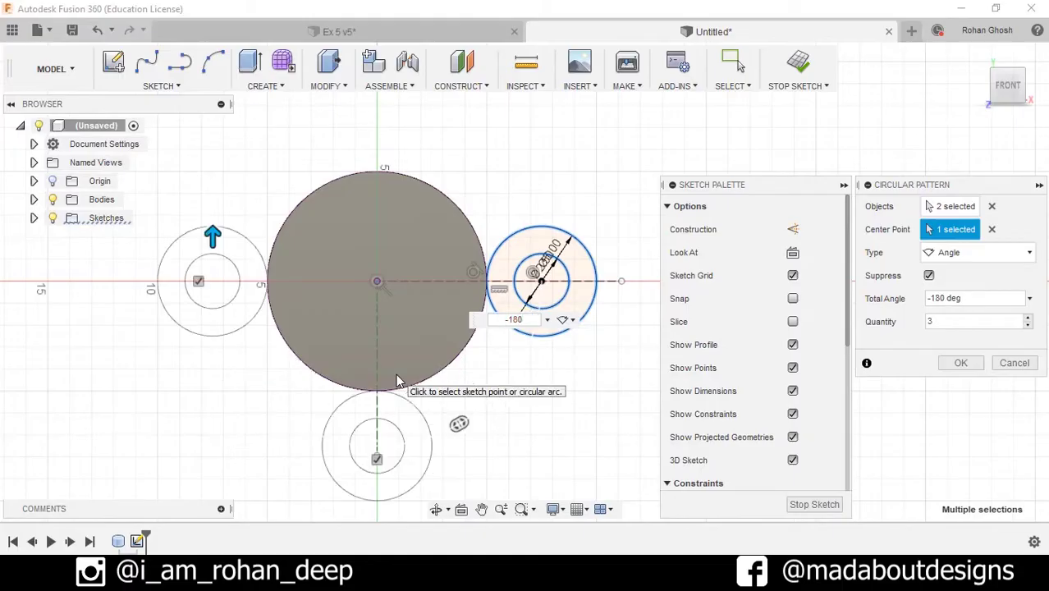
key("Return")
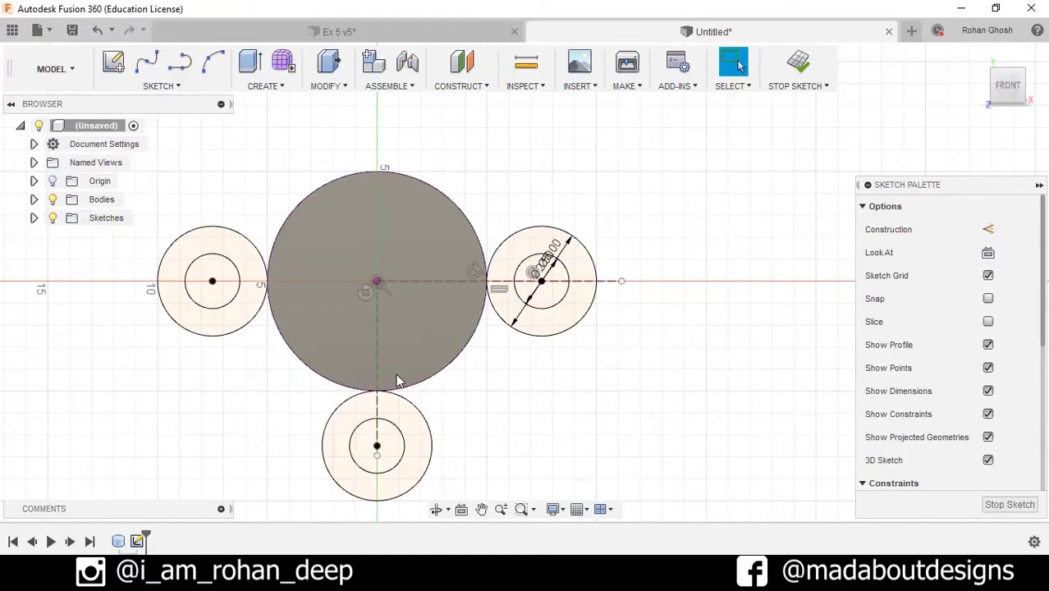
middle_click_drag(575, 413, 577, 379)
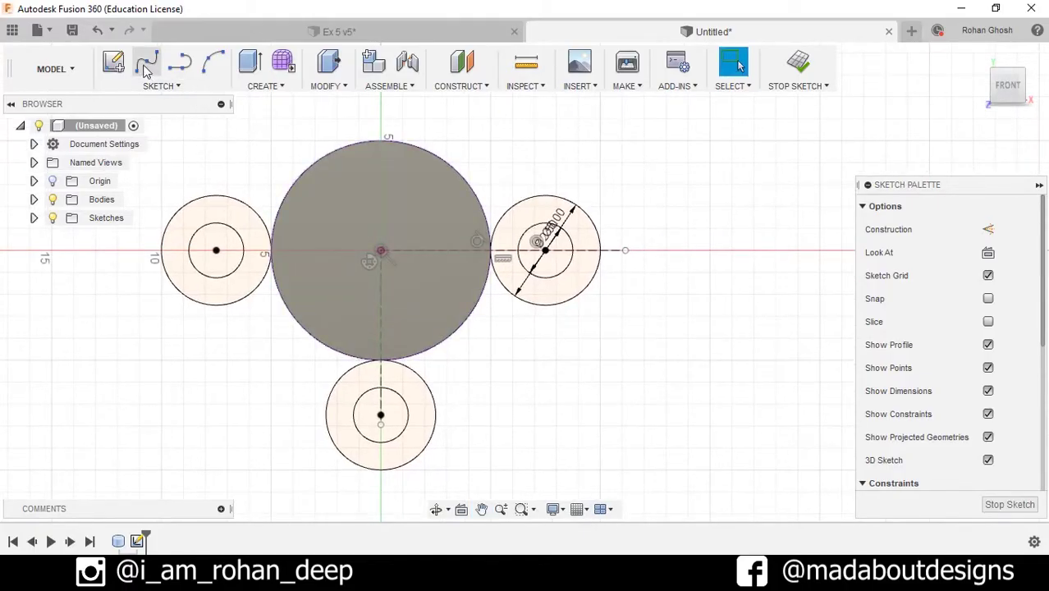
- Draw a line from the right outer circle tangent to the bottom outer circle
left_click(162, 85)
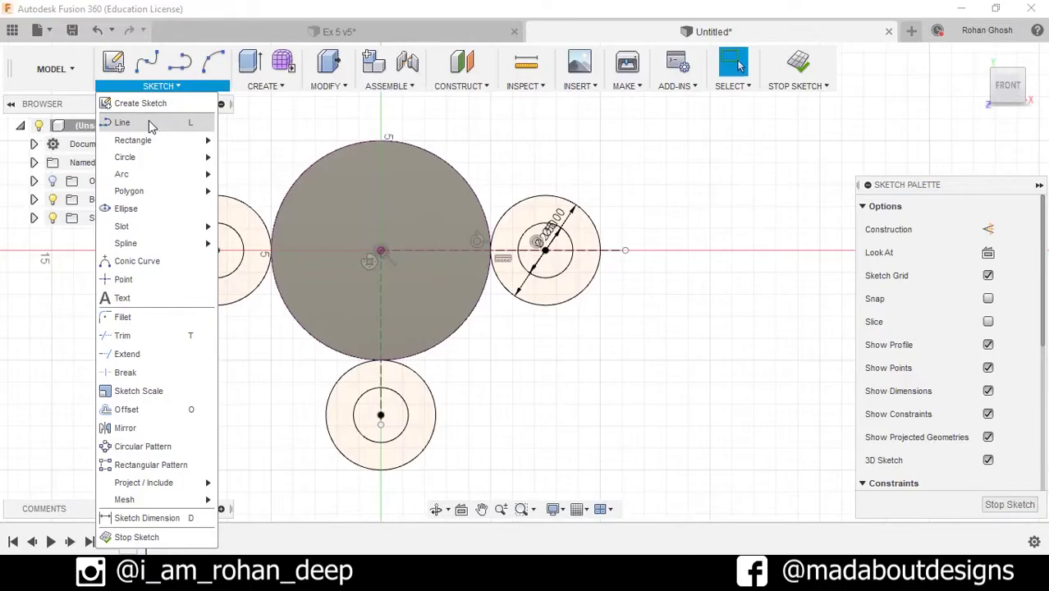
left_click(123, 333)
scroll(612, 300, "up", 2)
middle_click_drag(604, 296, 643, 203)
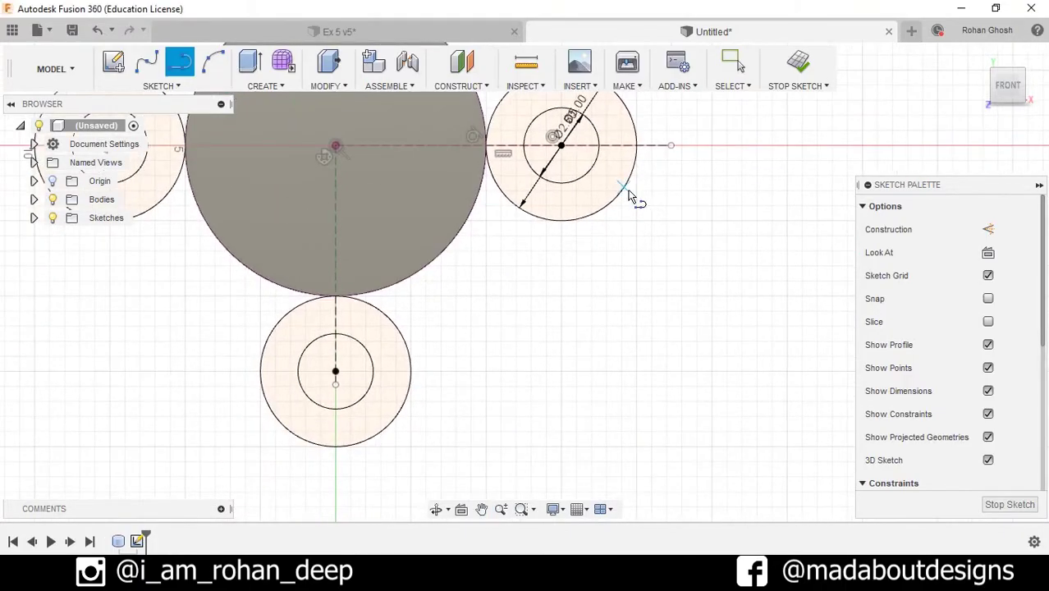
left_click(625, 188)
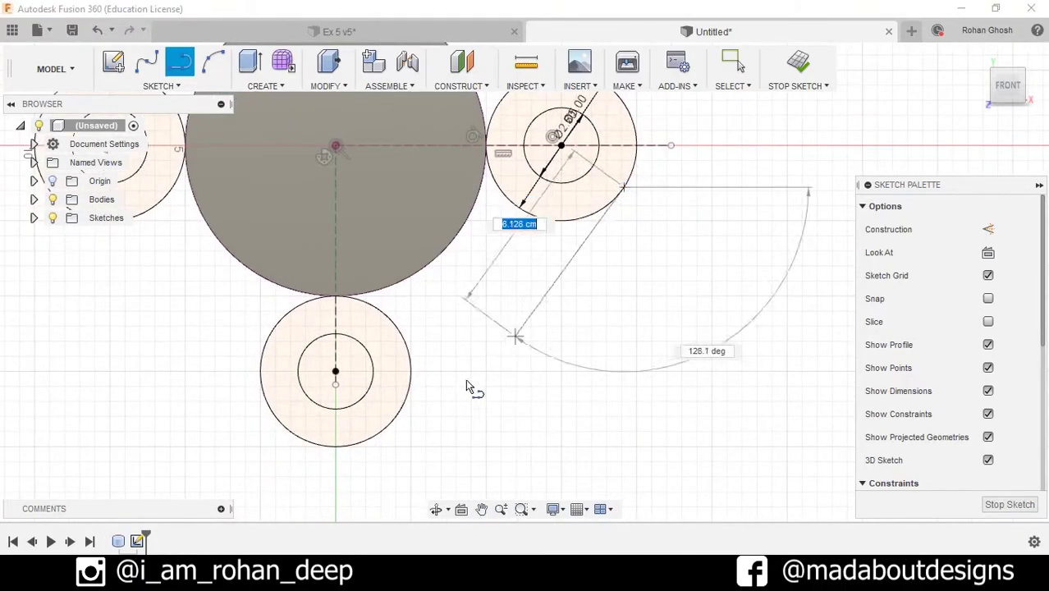
left_click(393, 424)
scroll(550, 361, "down", 1)
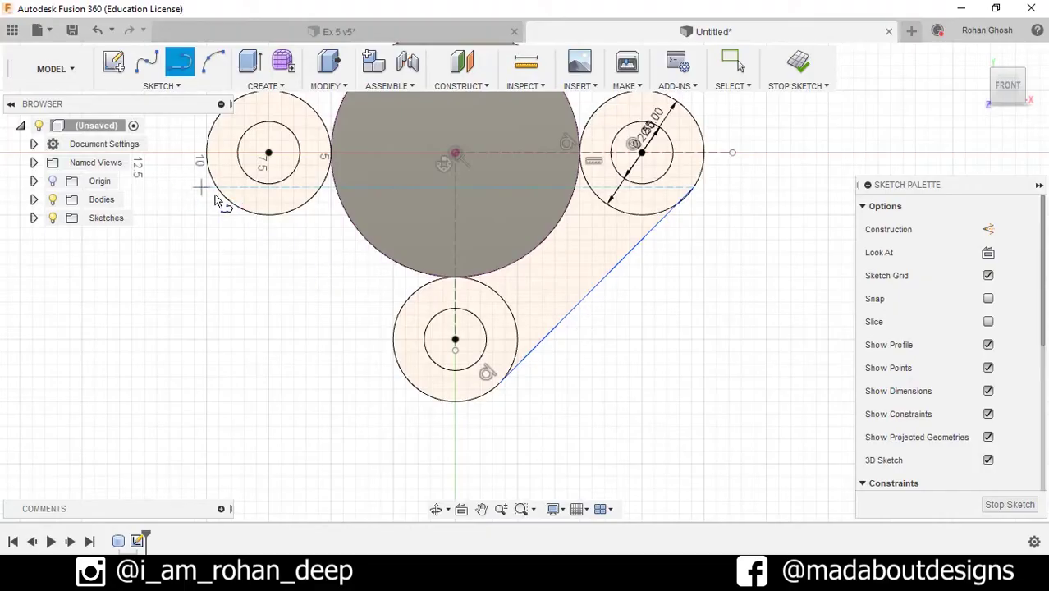
- Join the left outer circle to the bottom circle and start a short segment above the right circle
left_click(233, 205)
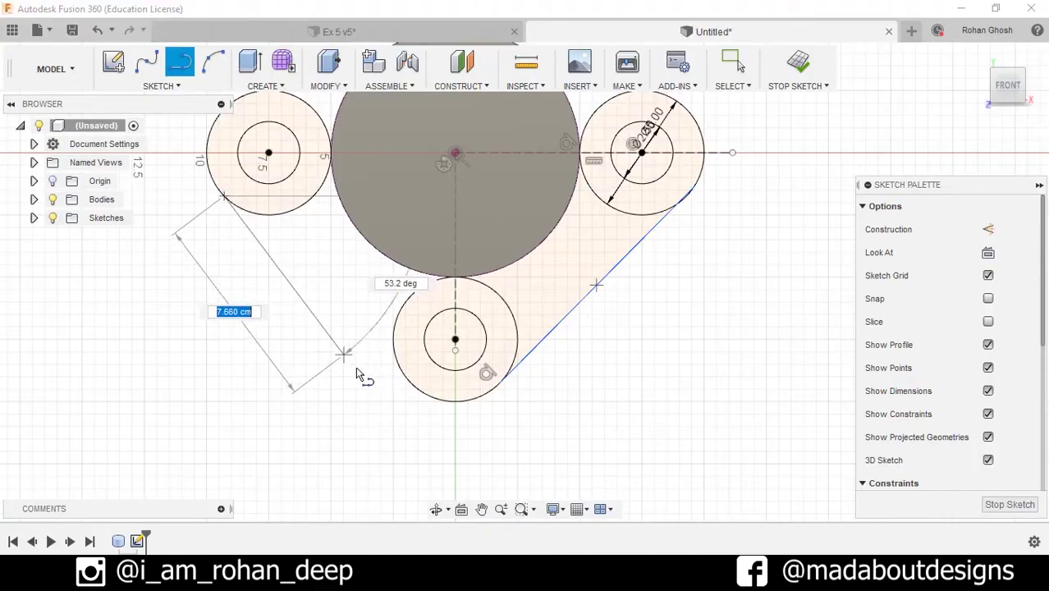
left_click(406, 378)
middle_click_drag(644, 283, 661, 385)
scroll(649, 403, "down", 1)
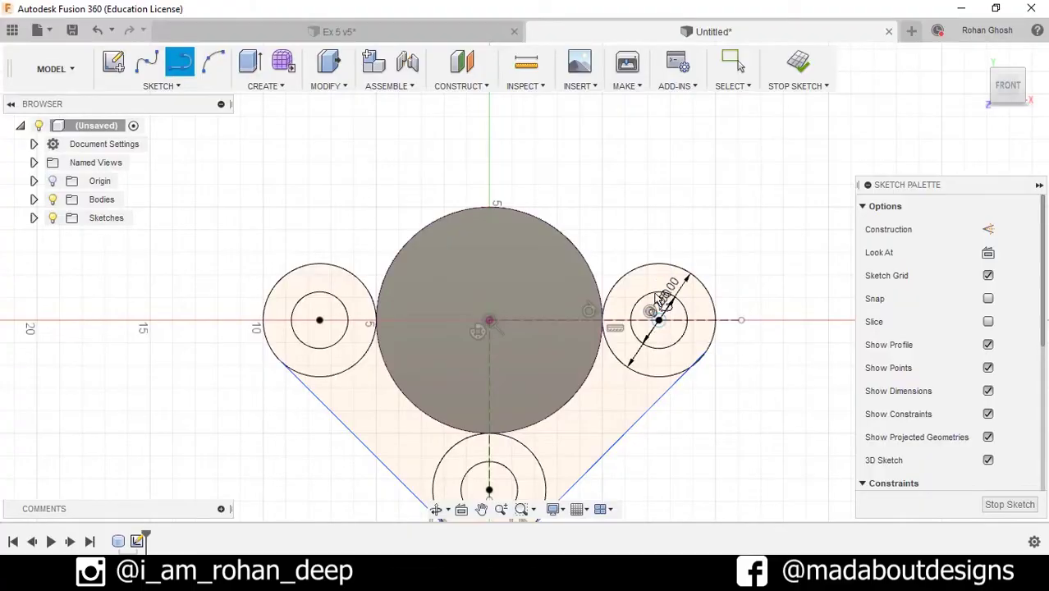
left_click(658, 265)
scroll(632, 267, "up", 2)
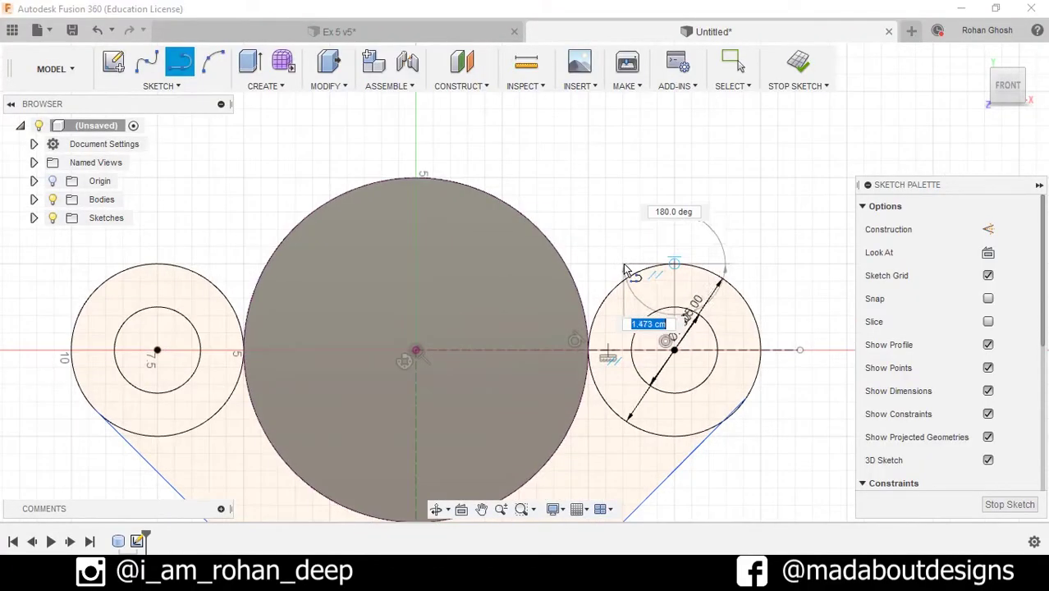
left_click(604, 267)
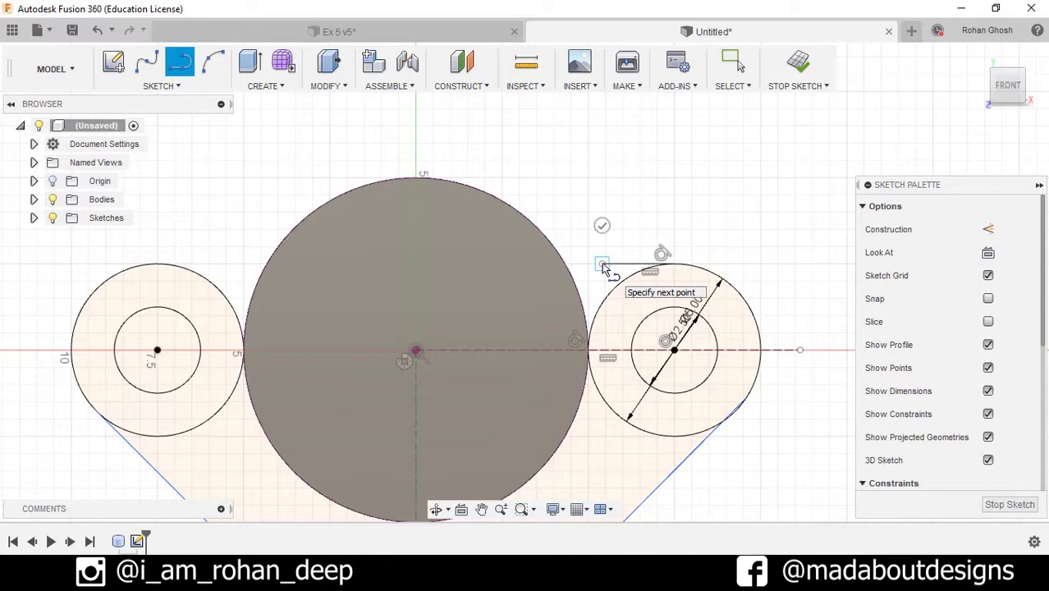
key("Escape")
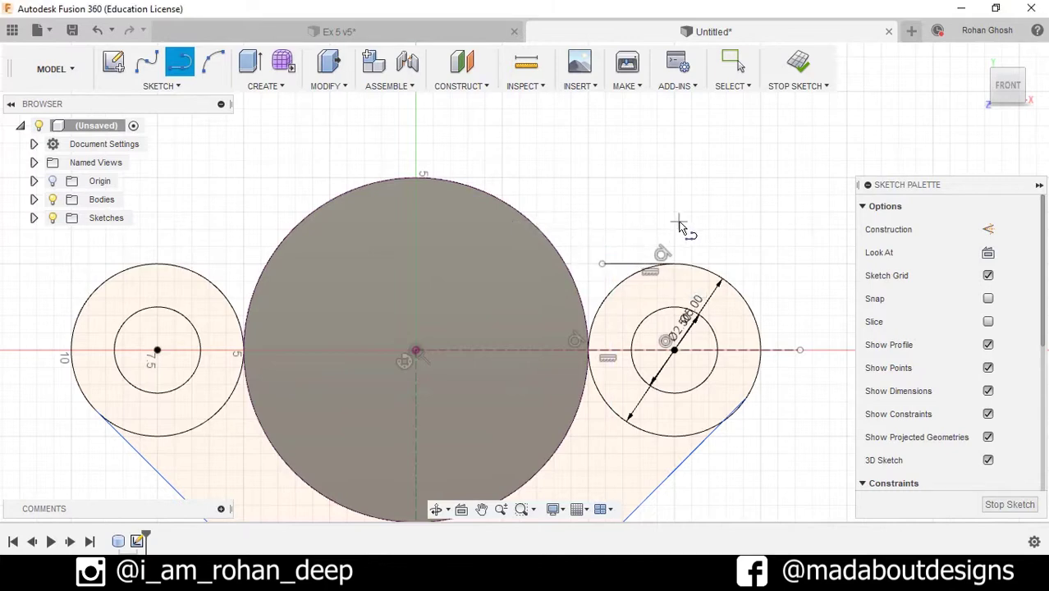
- Attach the short top line's end to the big circle
key("Escape")
left_click_drag(603, 271, 568, 272)
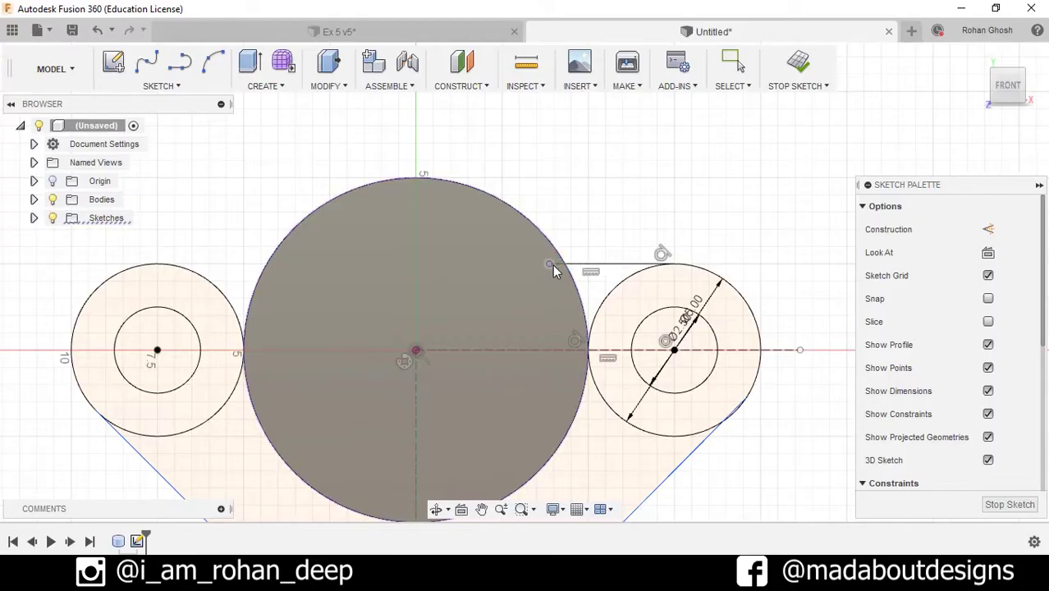
left_click_drag(565, 269, 567, 268)
scroll(612, 234, "down", 3)
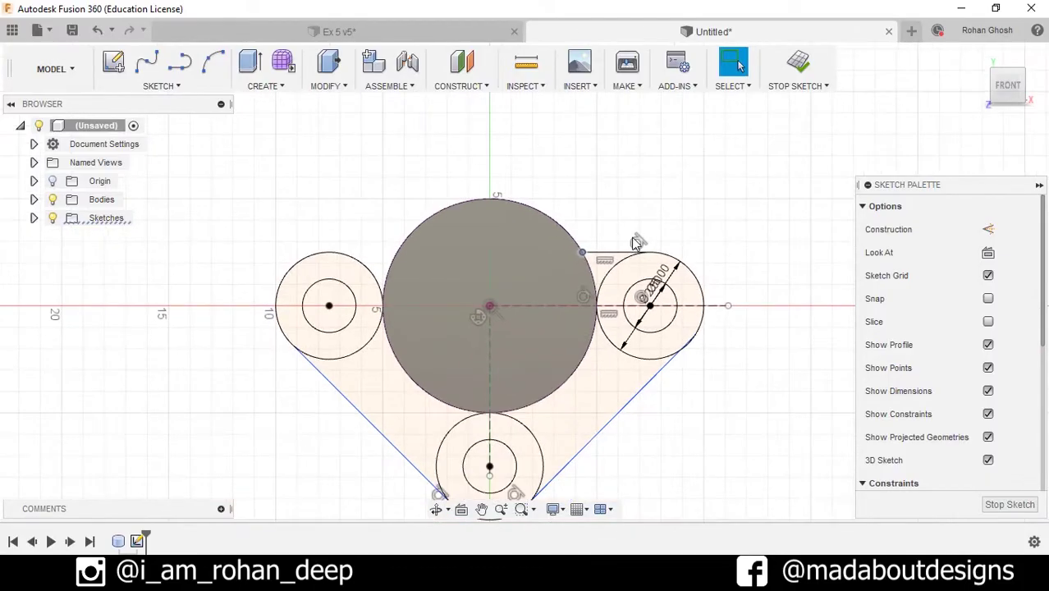
scroll(611, 247, "up", 5)
scroll(624, 250, "down", 3)
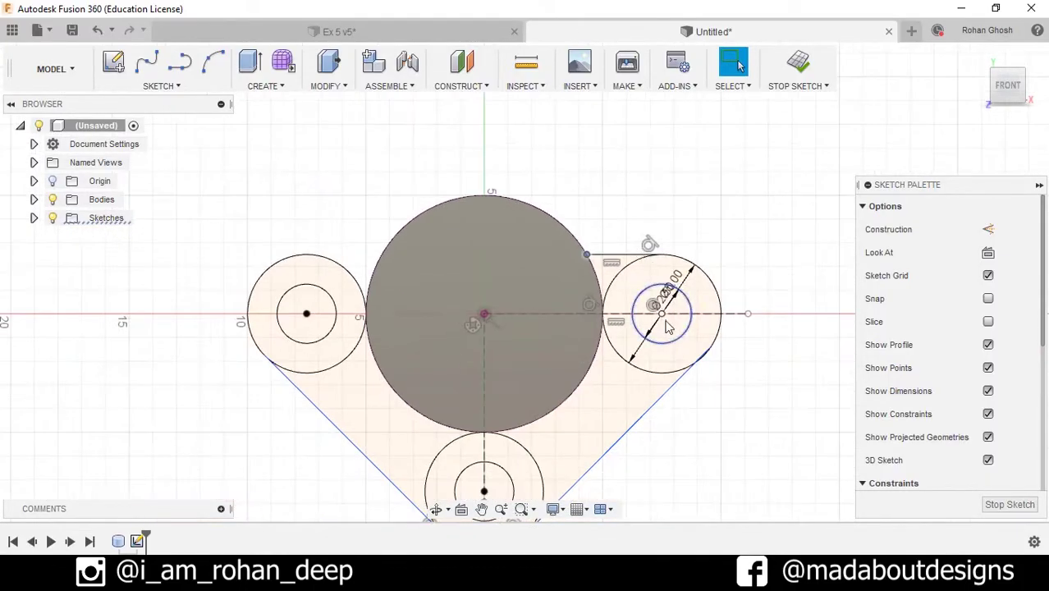
middle_click_drag(617, 487, 628, 379)
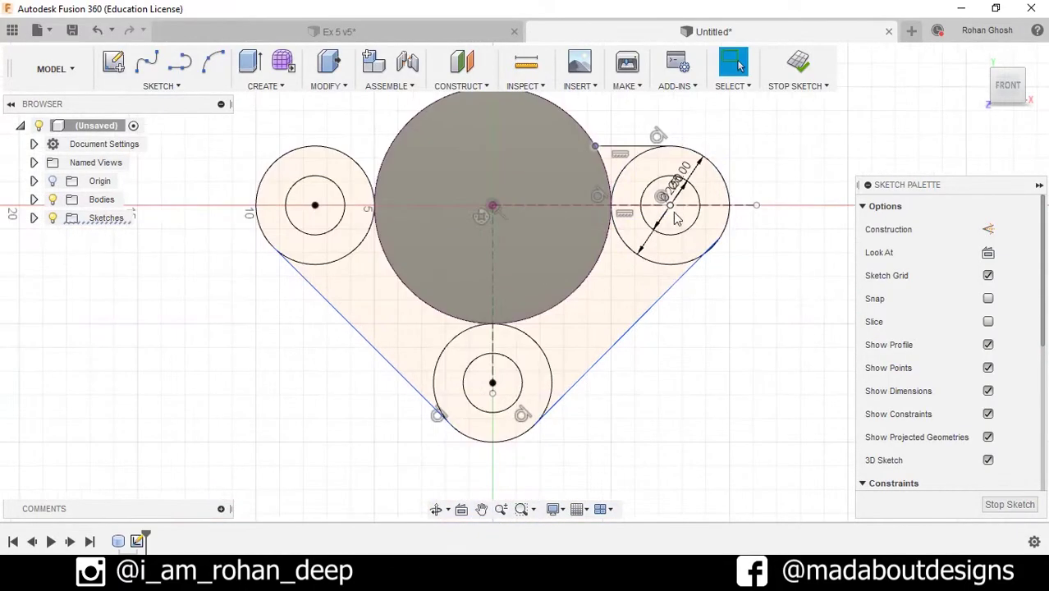
- Make the right and left connecting lines tangent to their outer circles
left_click(618, 348)
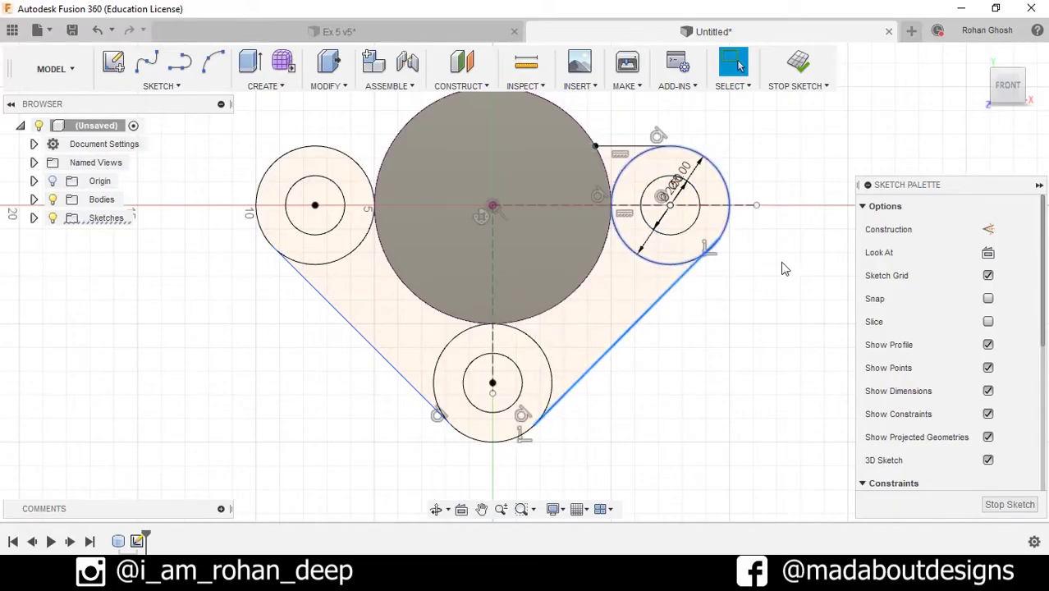
scroll(924, 303, "down", 3)
scroll(924, 303, "down", 2)
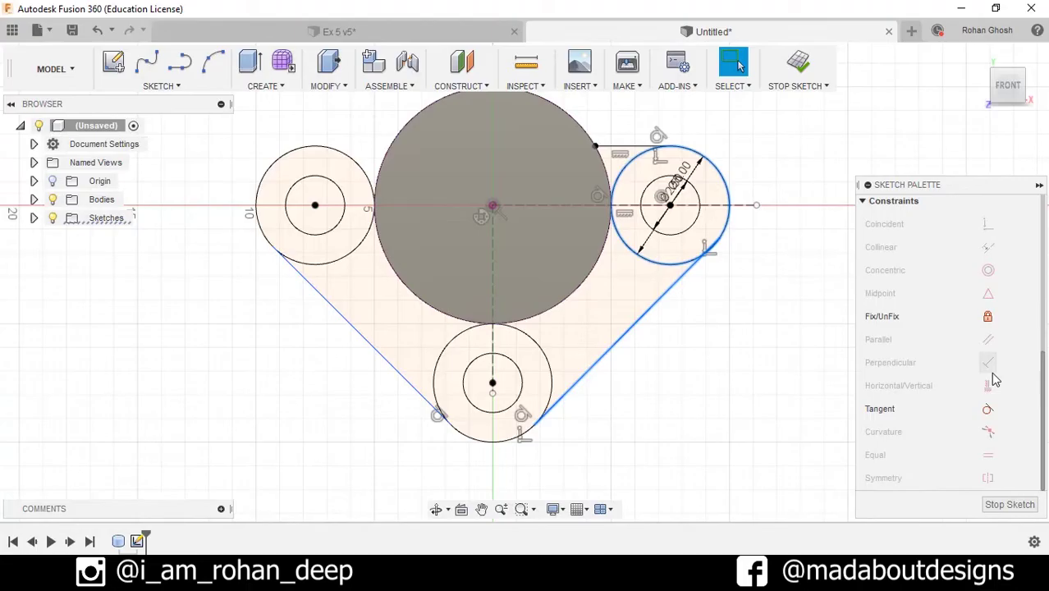
left_click(989, 408)
scroll(657, 336, "up", 1)
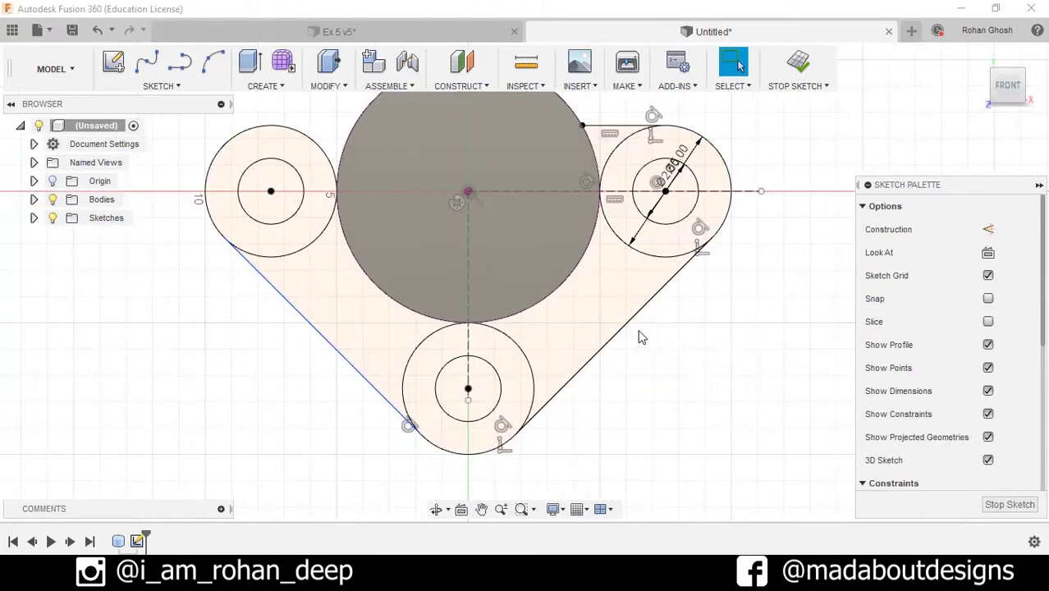
left_click(326, 351)
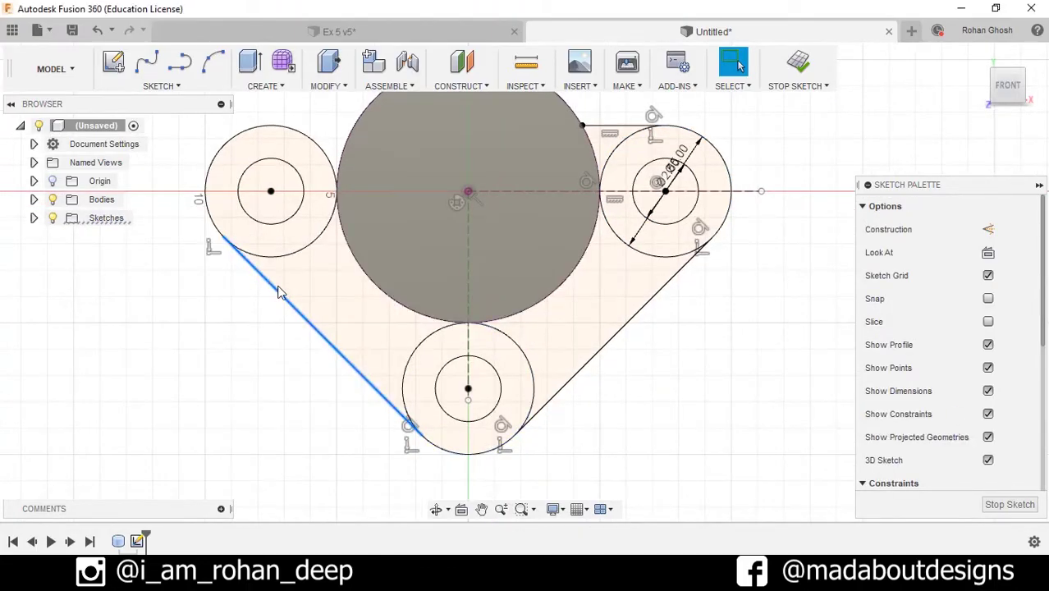
left_click(285, 261)
scroll(1023, 330, "down", 3)
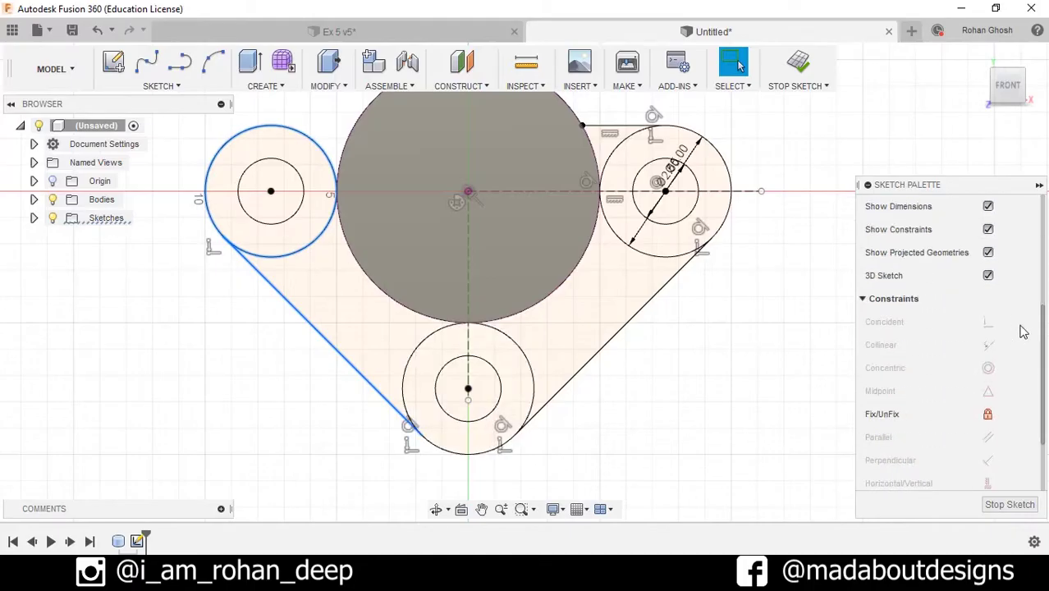
scroll(1001, 388, "down", 3)
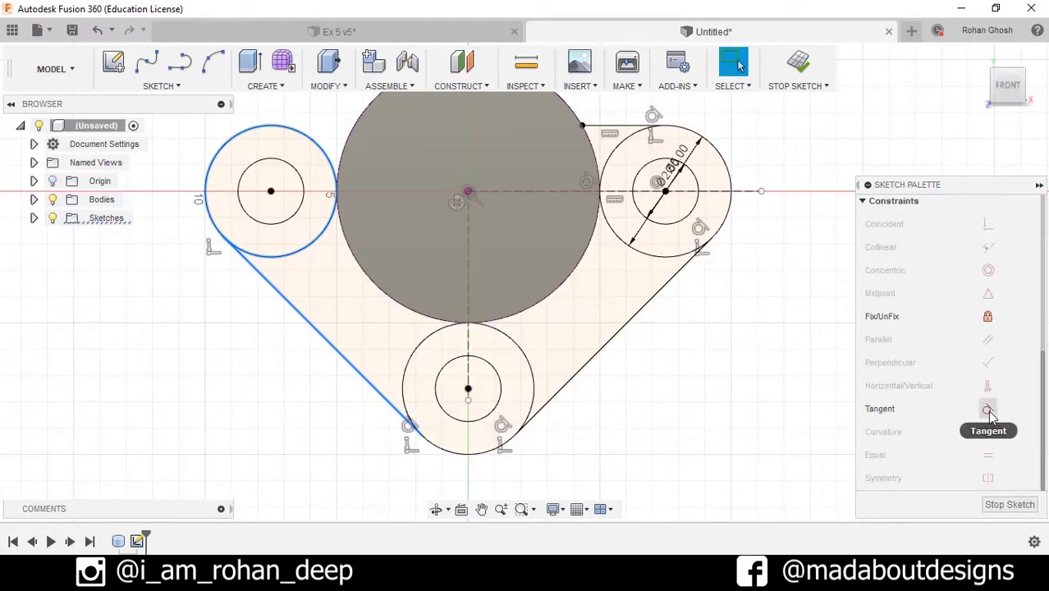
left_click(987, 409)
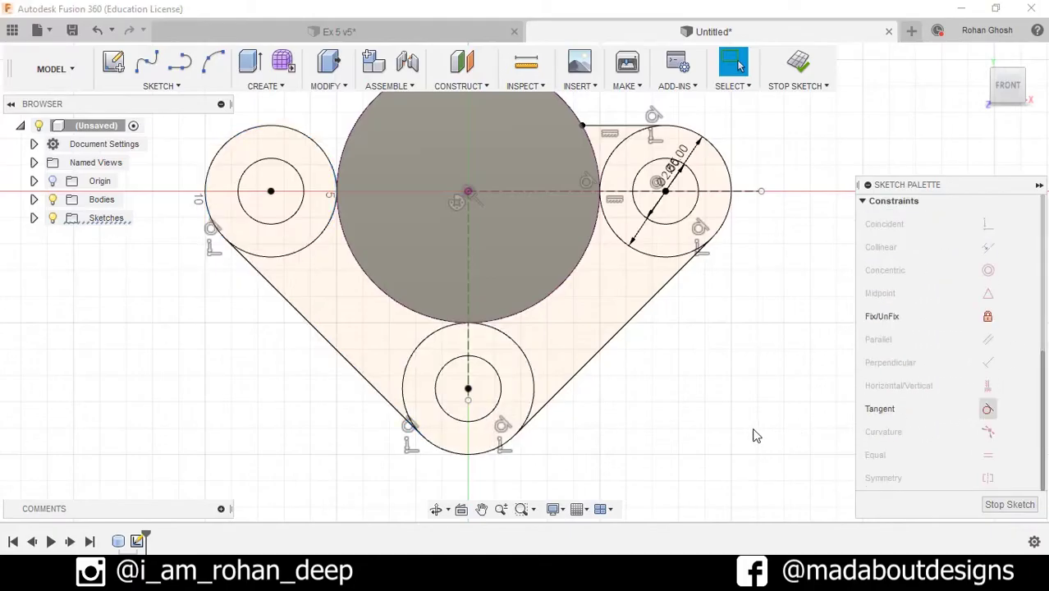
- Make the left slanted line tangent to the bottom outer circle
left_click(353, 370)
middle_click_drag(496, 397, 566, 328)
left_click(548, 400)
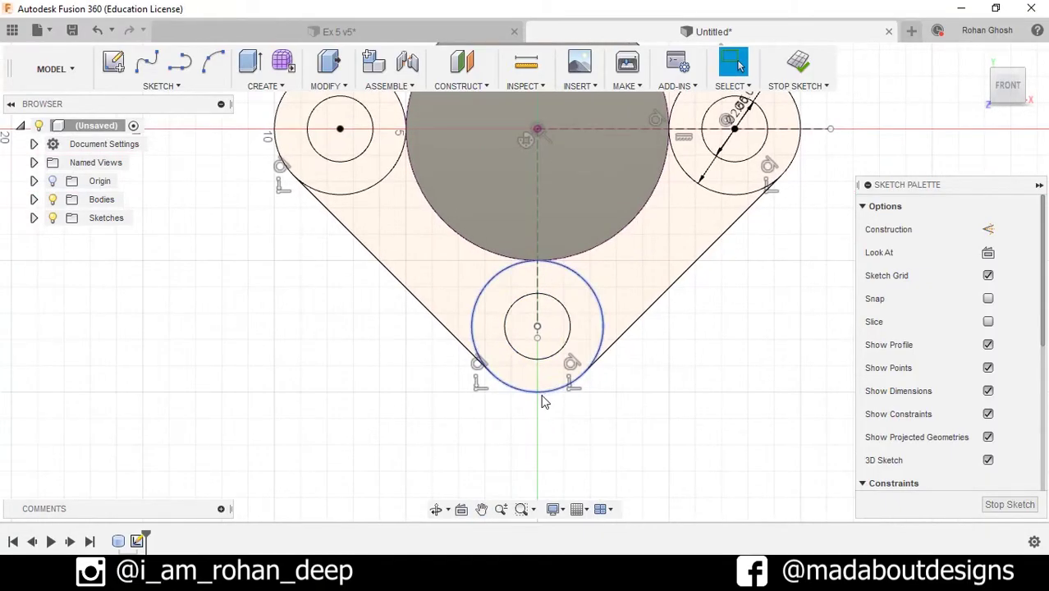
left_click(645, 392)
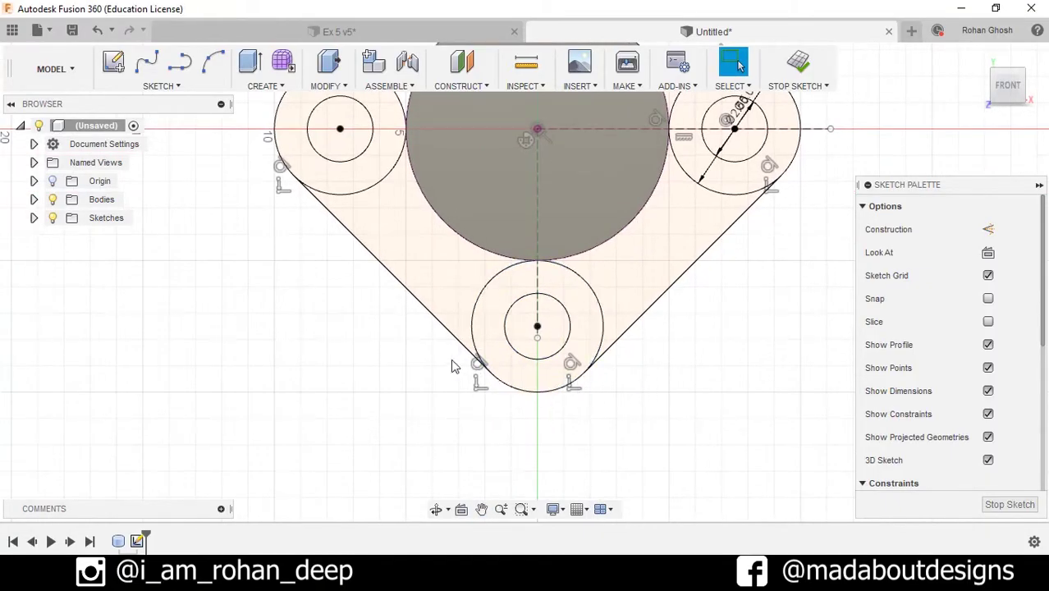
scroll(648, 357, "down", 2)
middle_click_drag(658, 359, 633, 414)
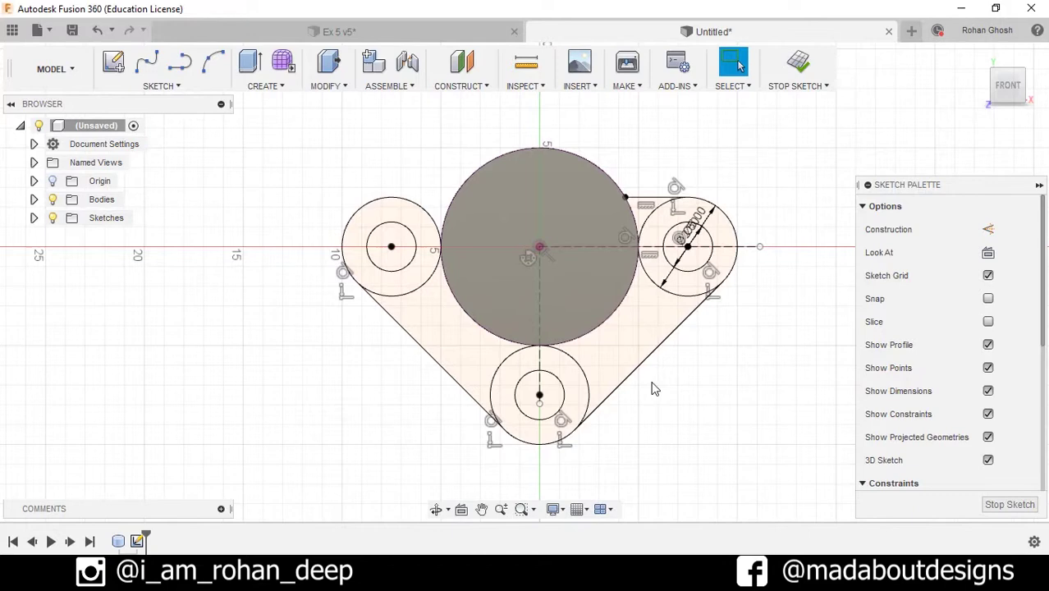
scroll(598, 219, "up", 2)
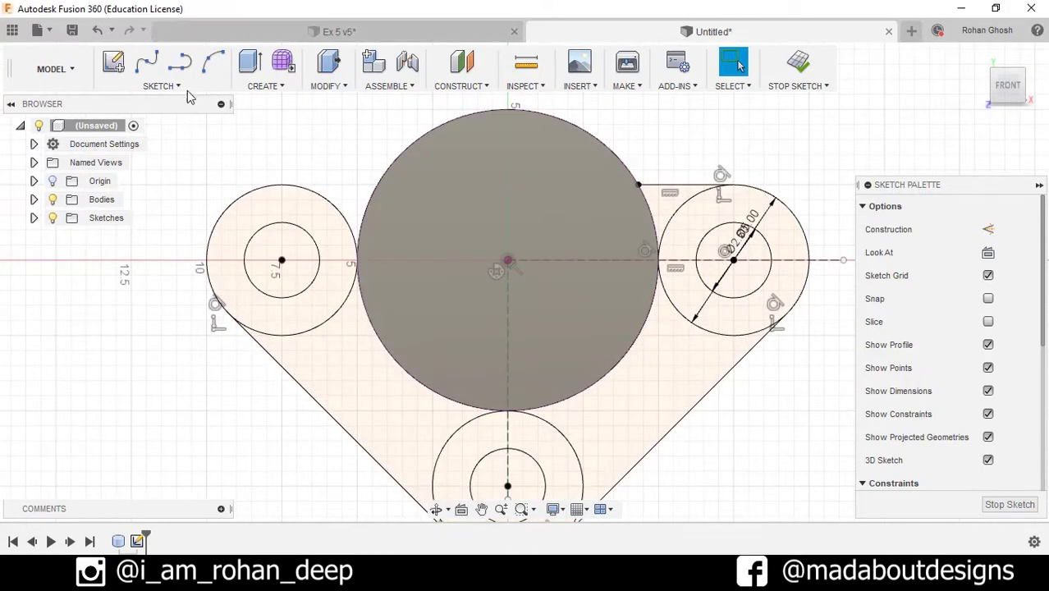
- Mirror the top line beside the right circle across the vertical construction line
left_click(172, 87)
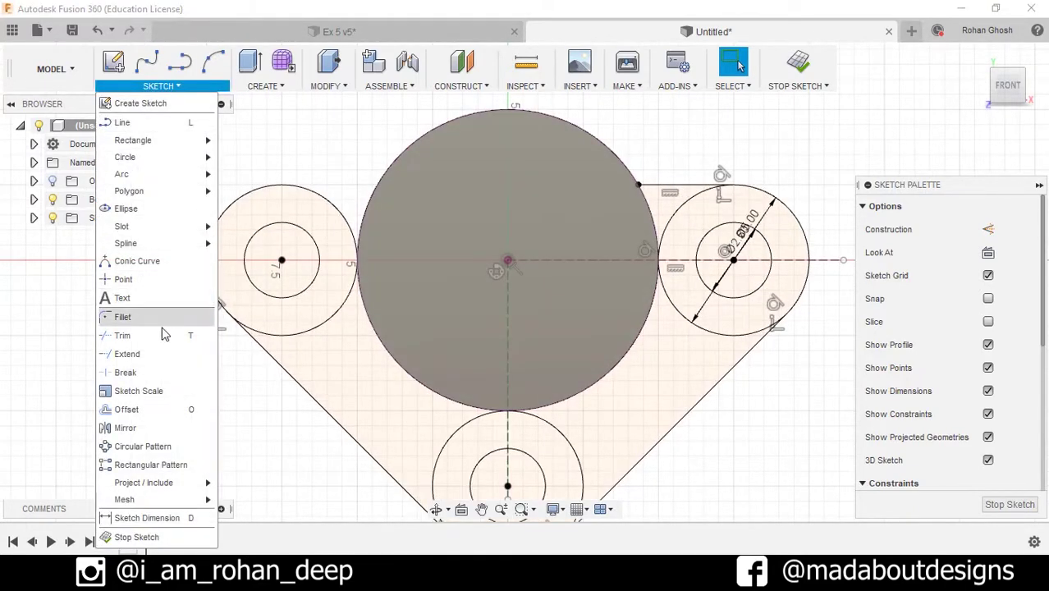
left_click(125, 427)
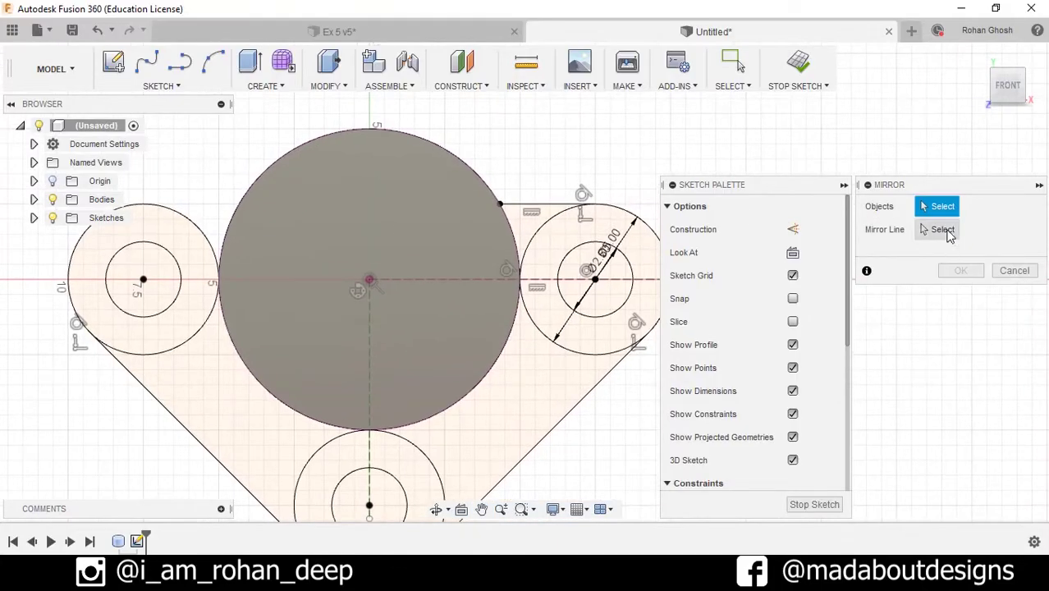
left_click(944, 230)
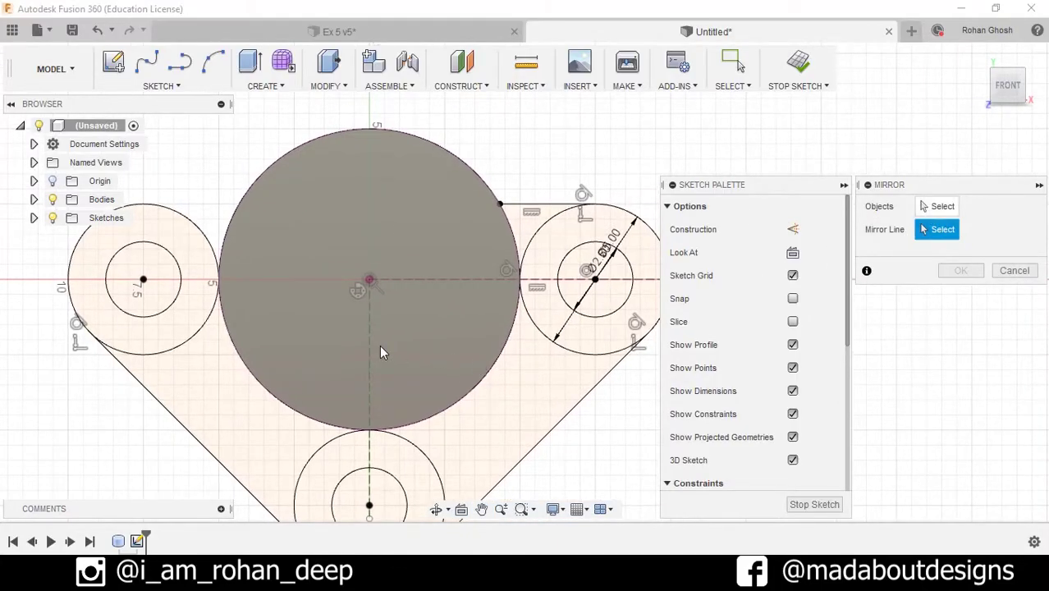
left_click(369, 350)
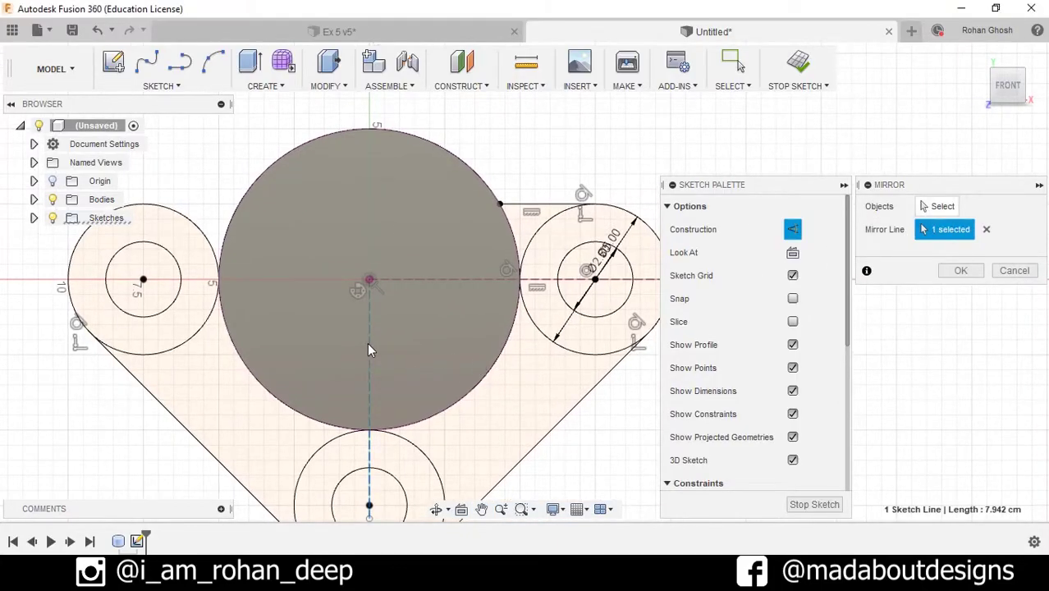
left_click(936, 207)
left_click(524, 202)
scroll(564, 173, "down", 1)
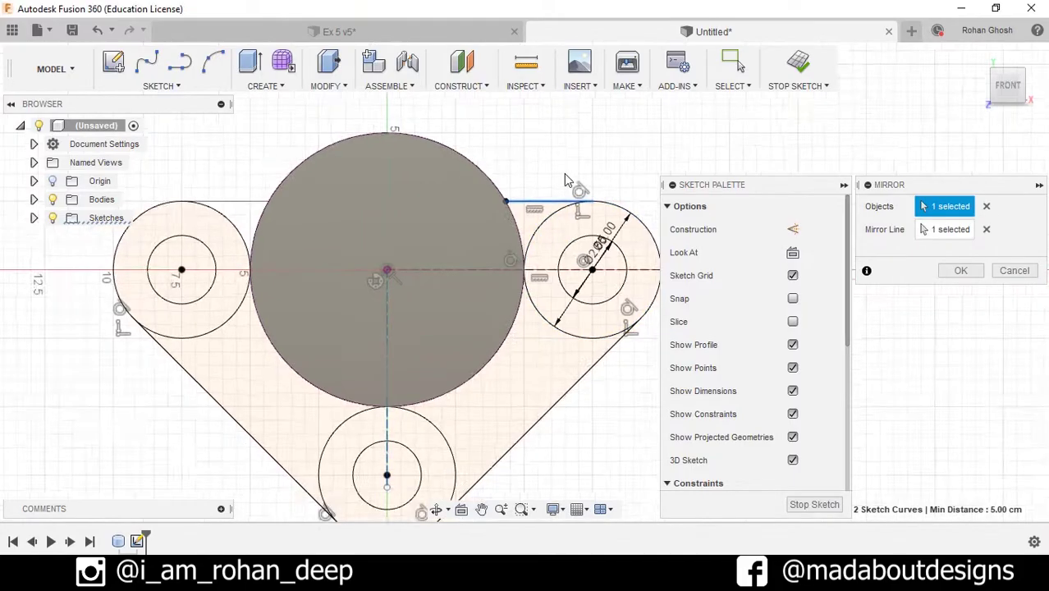
scroll(564, 173, "down", 1)
left_click(961, 271)
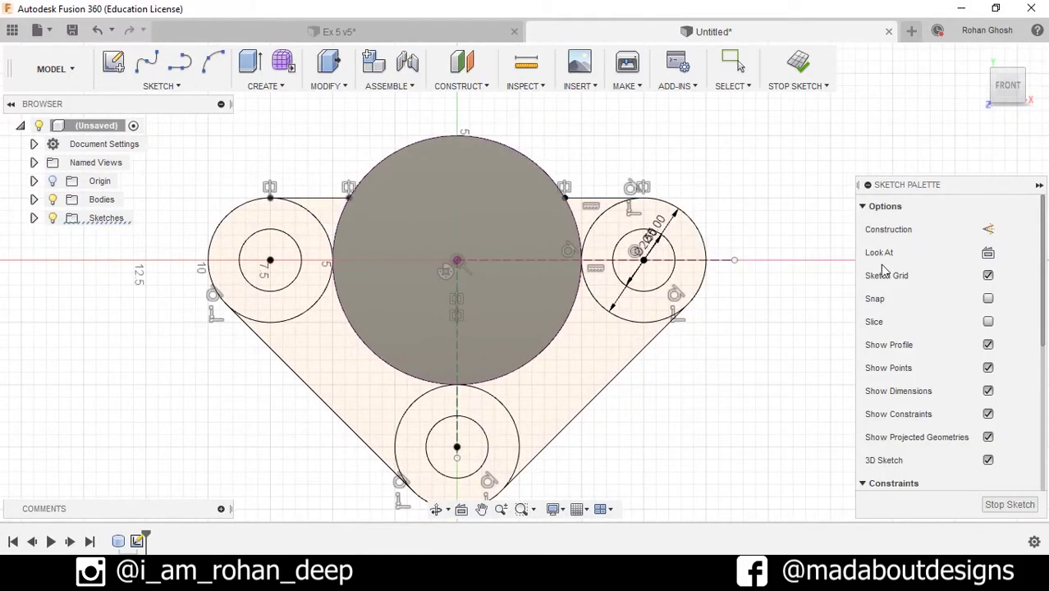
scroll(702, 263, "down", 2)
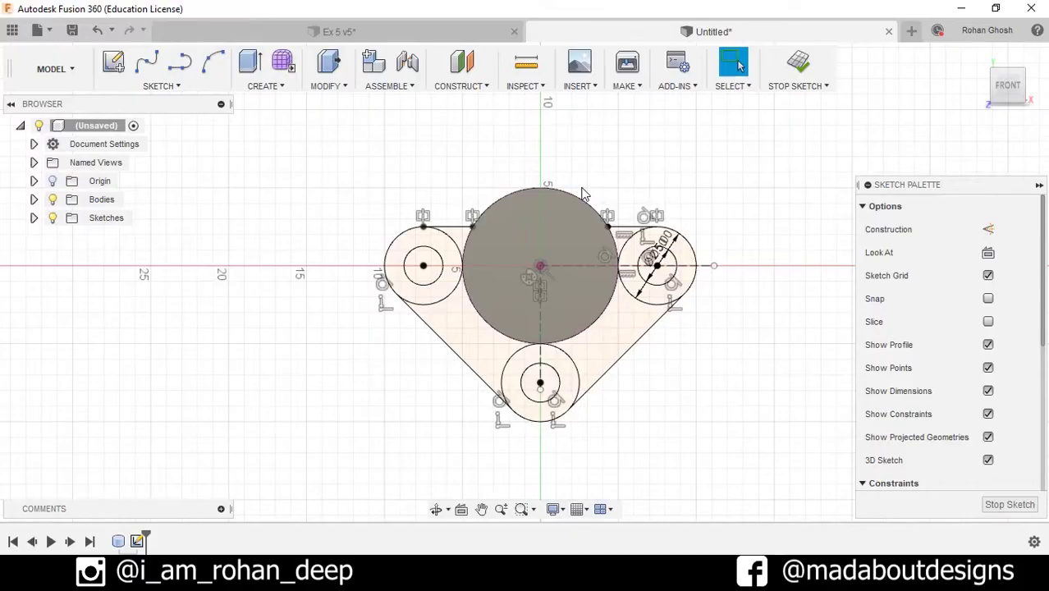
scroll(582, 194, "up", 1)
scroll(529, 301, "up", 2)
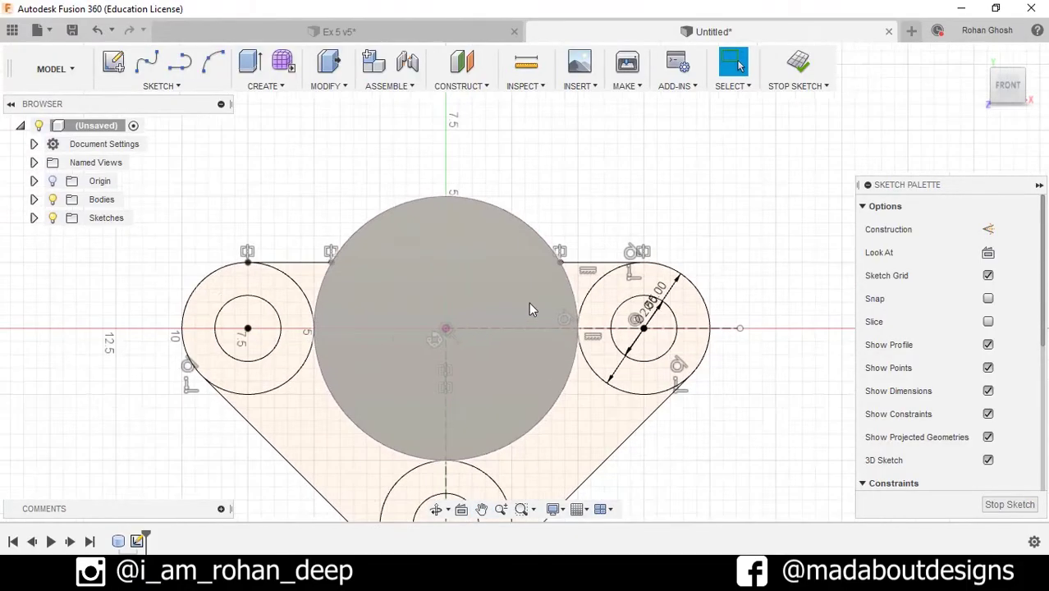
- Draw an 8.5 by 1.5 two-point rectangle rising from the horizontal axis
left_click(174, 85)
mouse_move(133, 140)
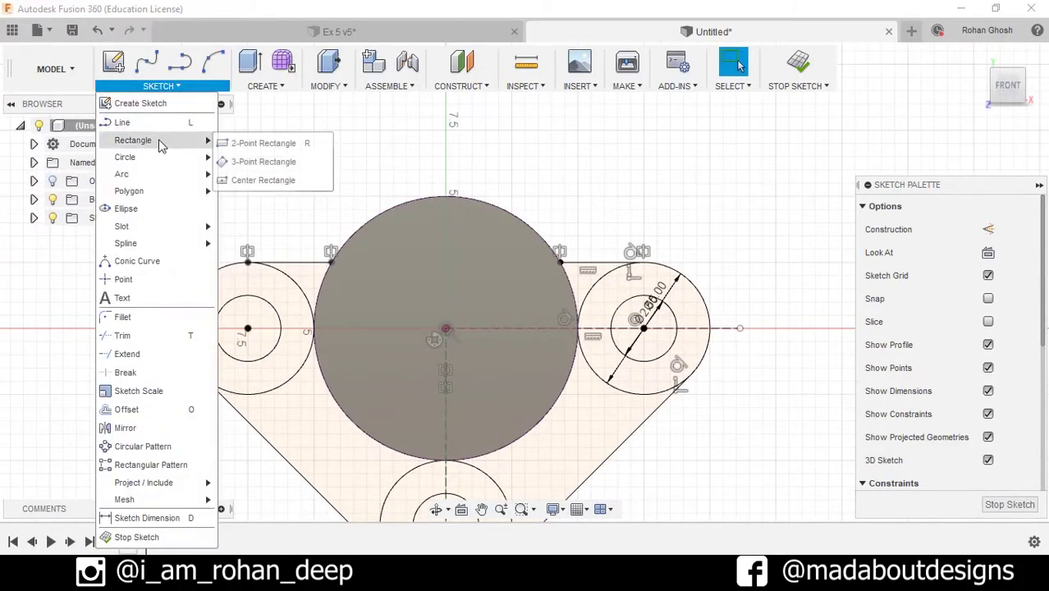
left_click(244, 144)
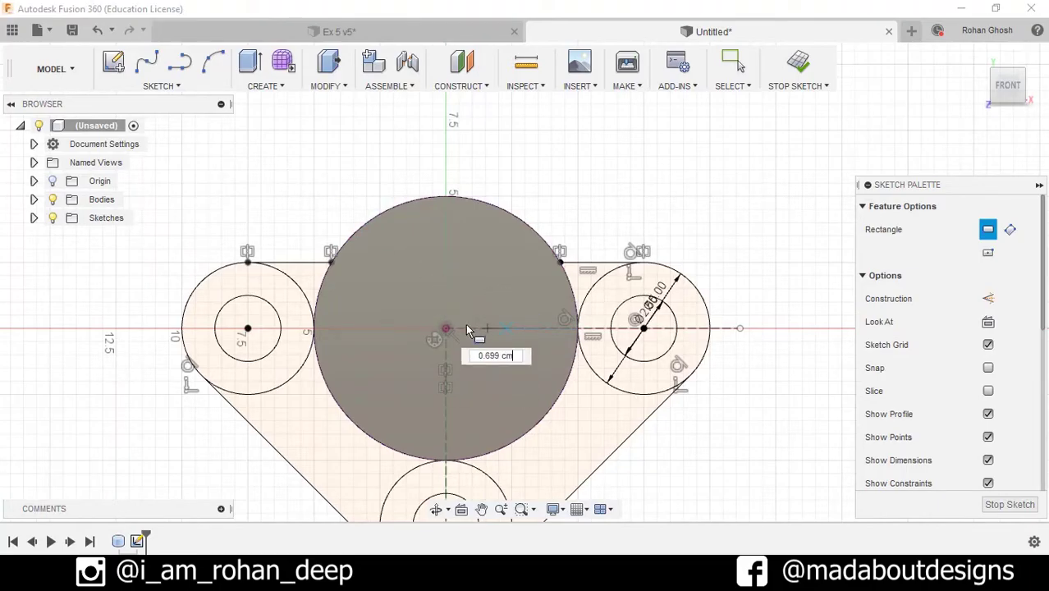
left_click(489, 329)
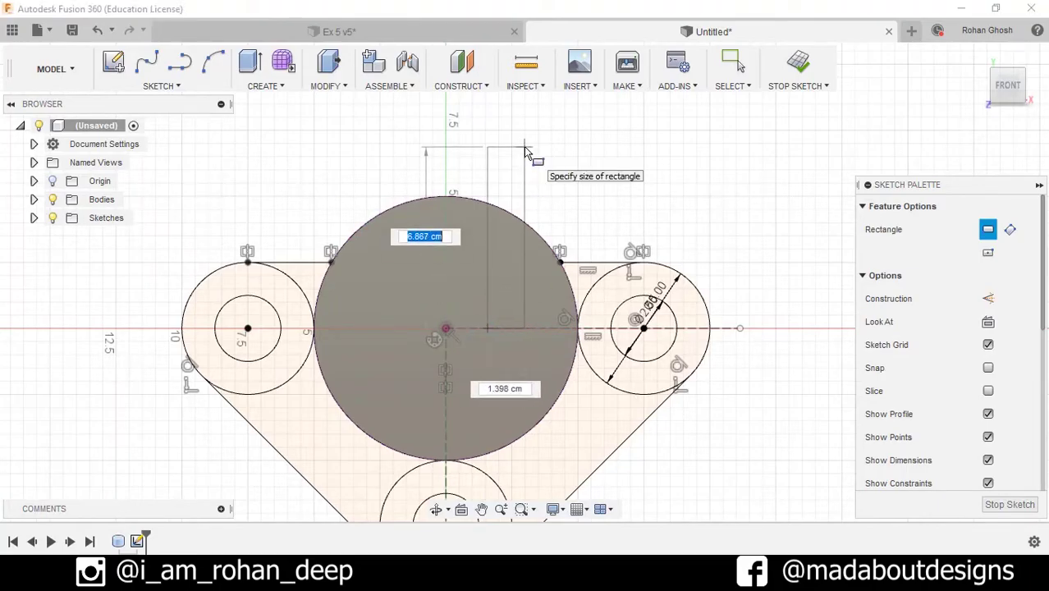
type(".5")
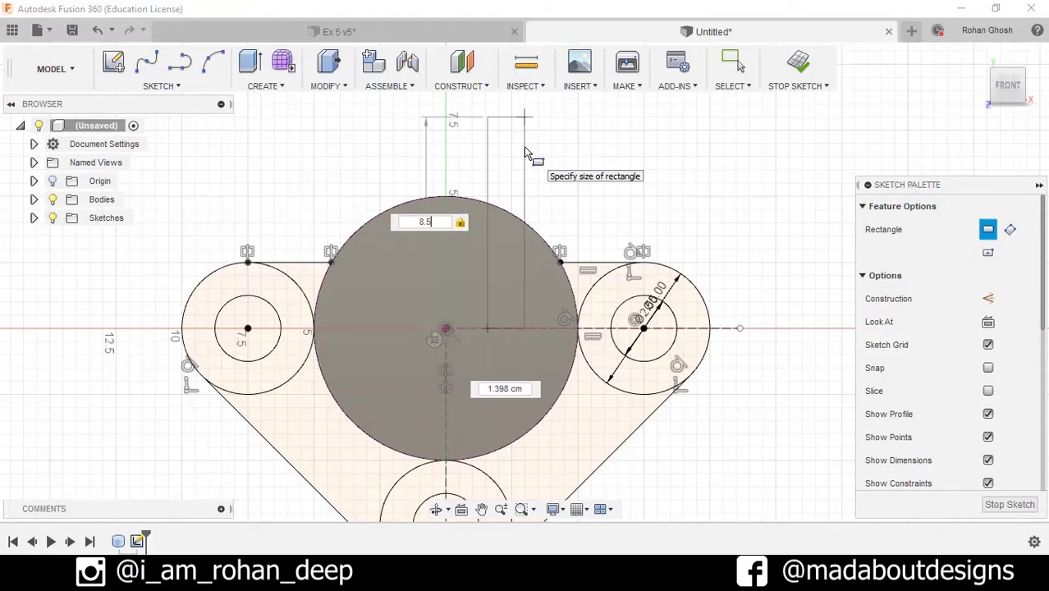
key("Tab")
type("1")
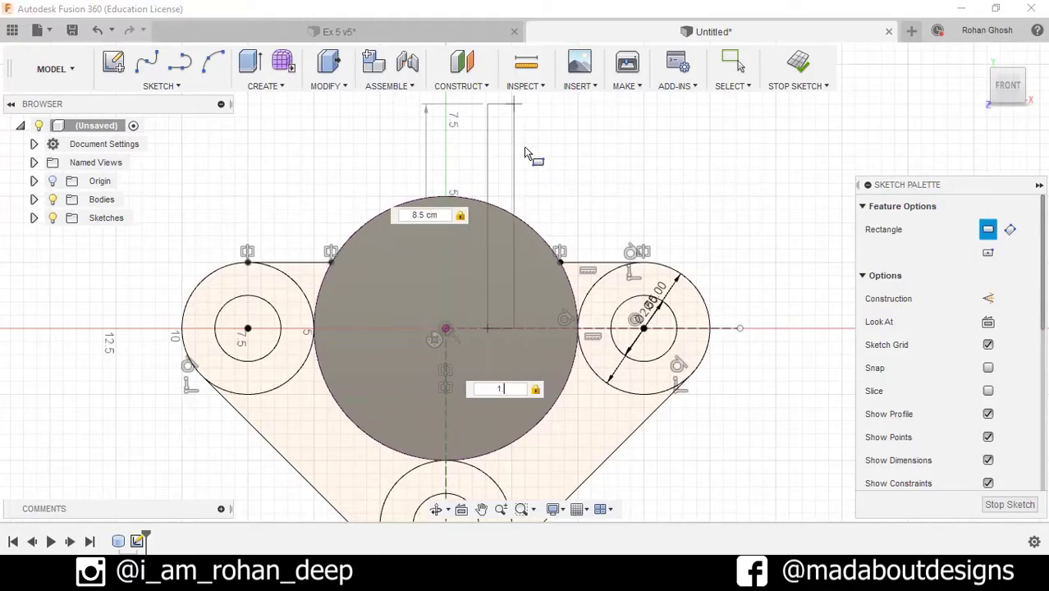
key("Return")
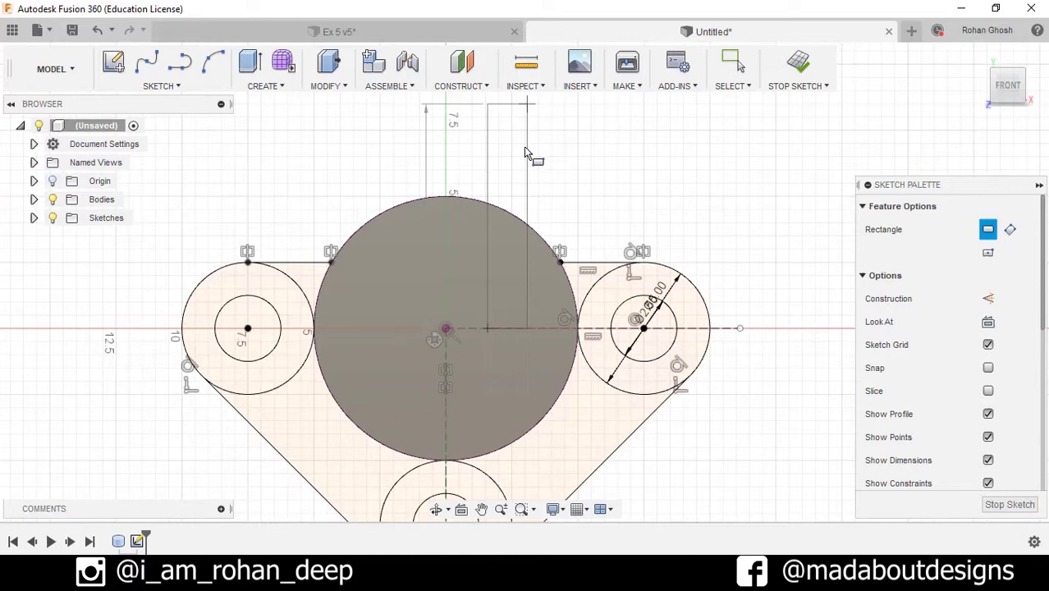
middle_click_drag(524, 146, 456, 197)
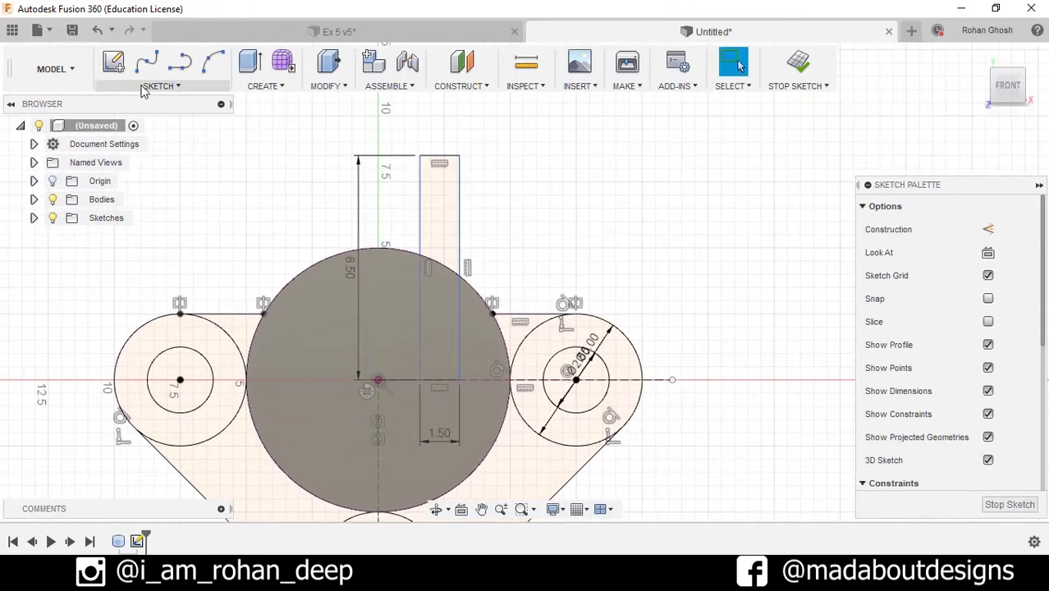
- Dimension the rectangle's side 1.25 from the centre
left_click(142, 87)
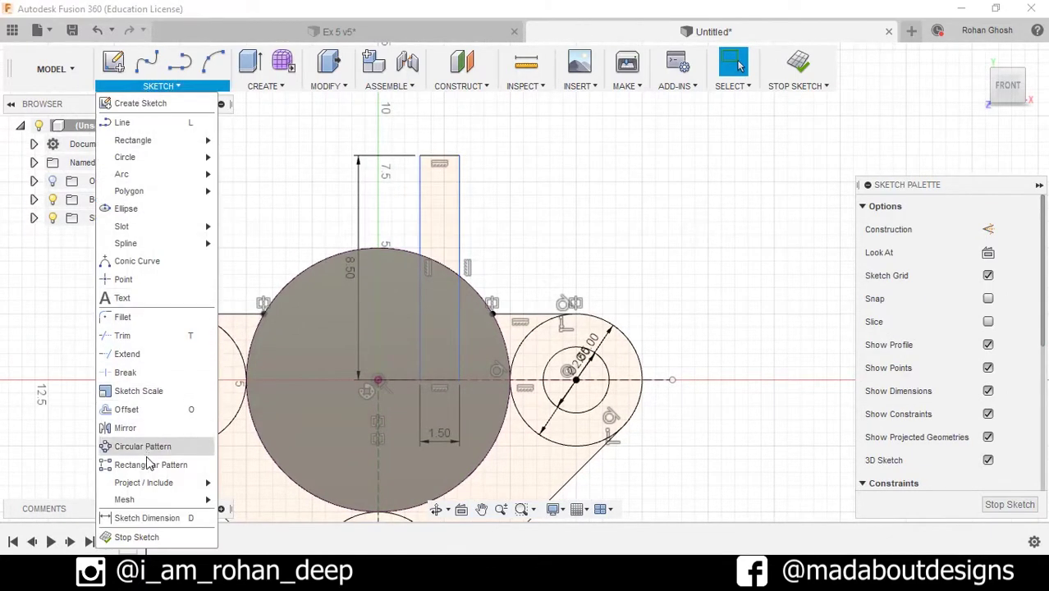
left_click(143, 518)
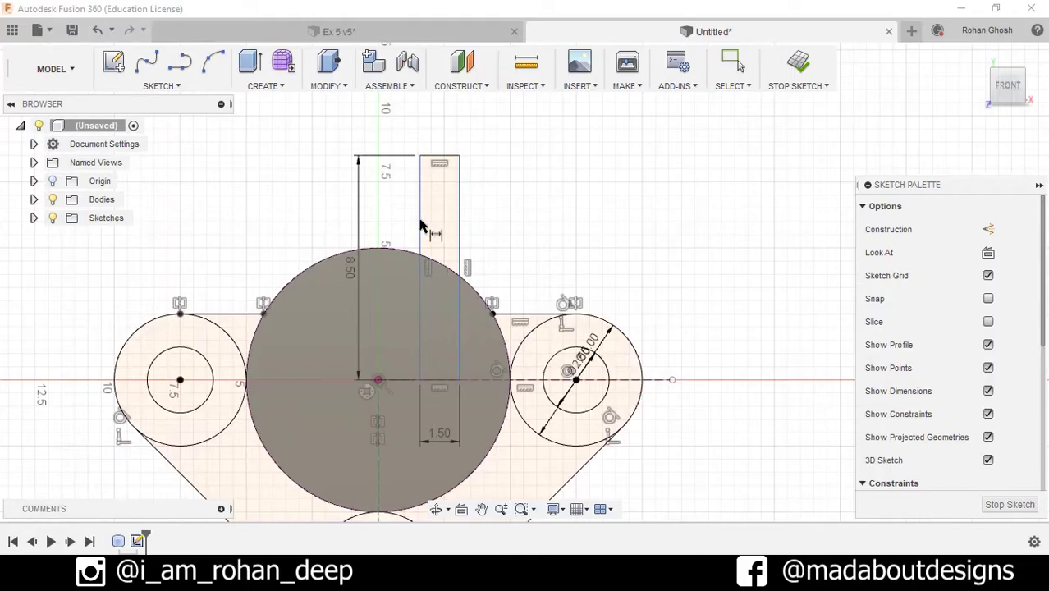
left_click(420, 226)
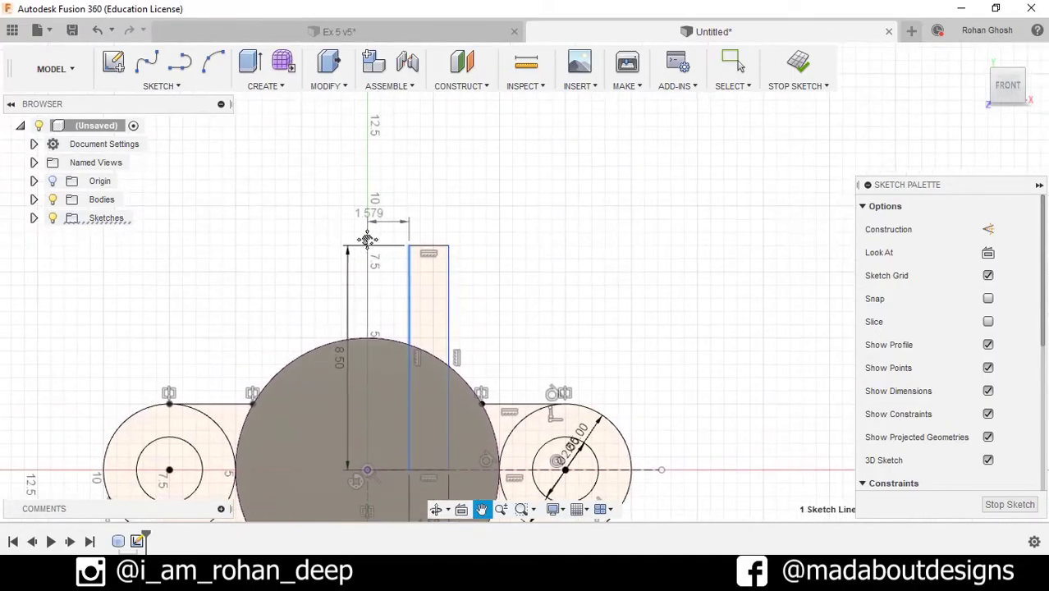
middle_click_drag(388, 141, 382, 205)
left_click(381, 204)
type("1.25")
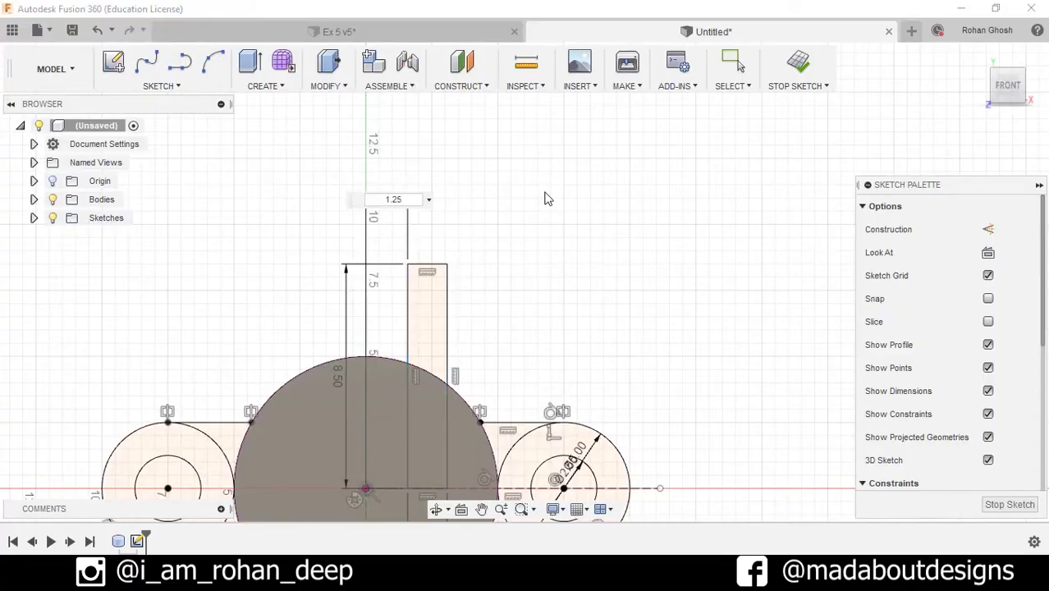
key("Return")
scroll(548, 200, "down", 3)
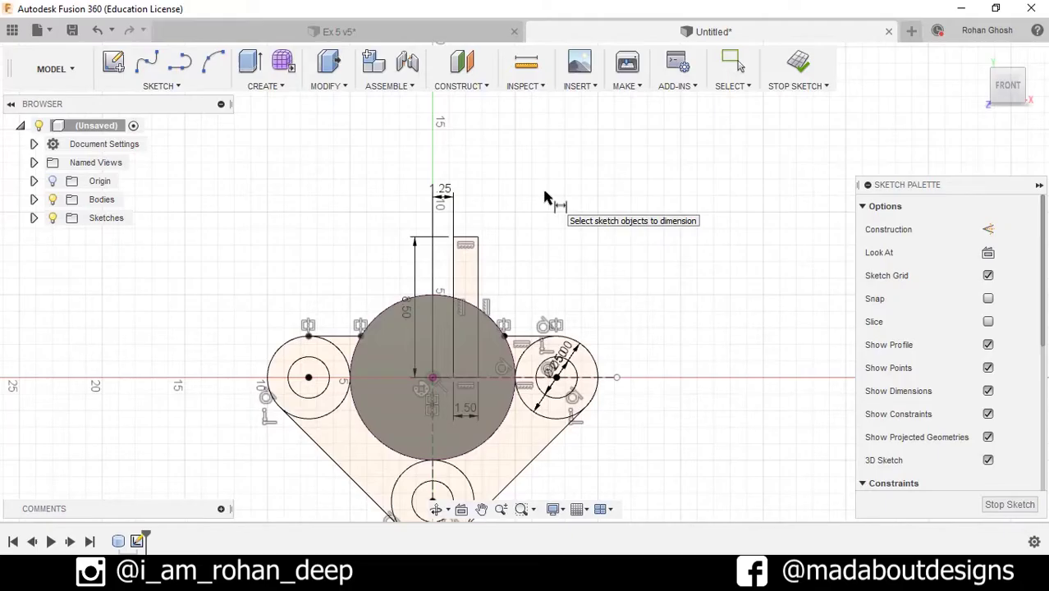
middle_click_drag(542, 186, 519, 134)
- Finish the flange sketch and tilt the view to a 3D angle
left_click(806, 69)
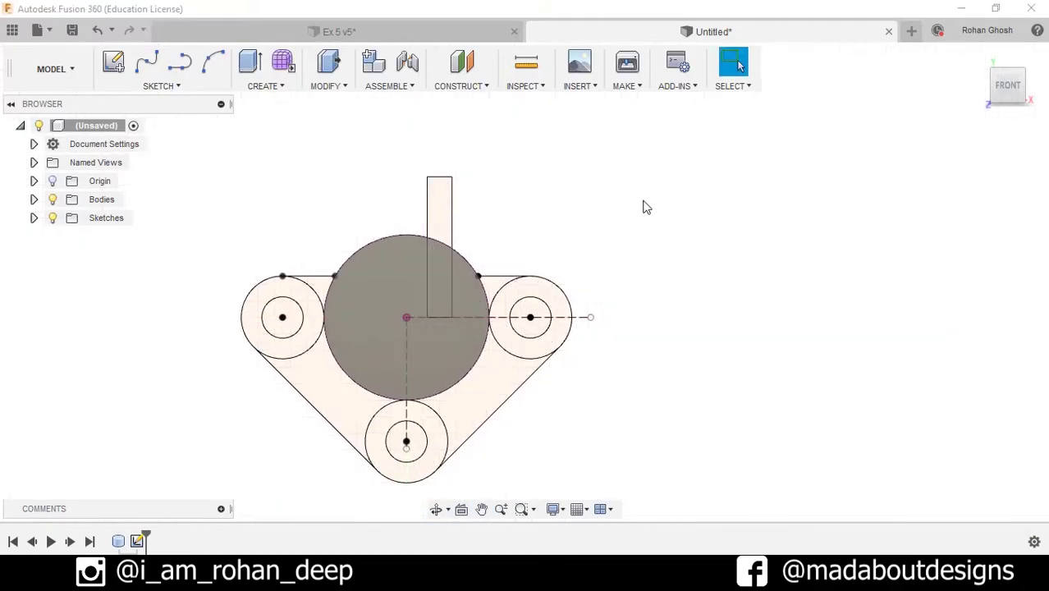
scroll(645, 207, "down", 2)
mouse_move(644, 207)
middle_mouse_down("shift")
mouse_move(599, 214)
mouse_move(426, 127)
middle_mouse_up("shift")
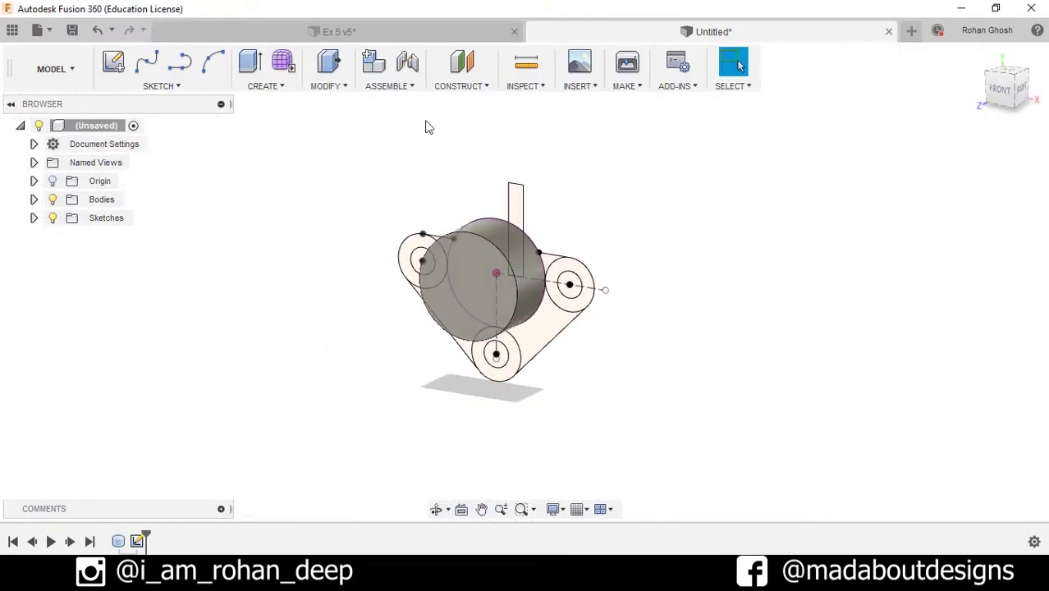
- Select the triangular plate regions and the bottom, left and right circle rings as extrude profiles
left_click(279, 87)
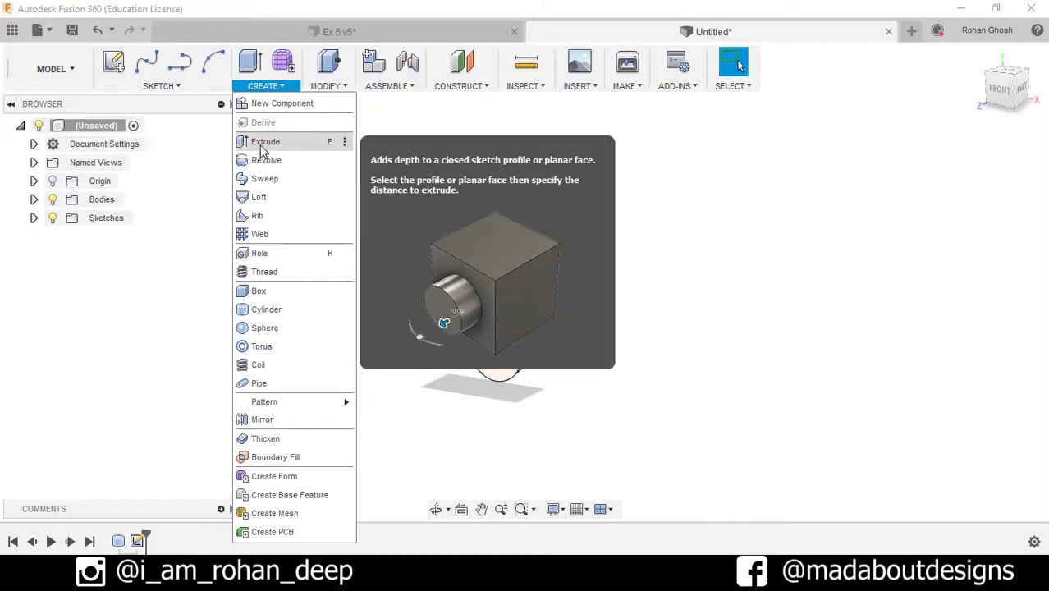
left_click(265, 141)
scroll(558, 355, "up", 2)
left_click(532, 335)
middle_click_drag(532, 335, 530, 341, "shift")
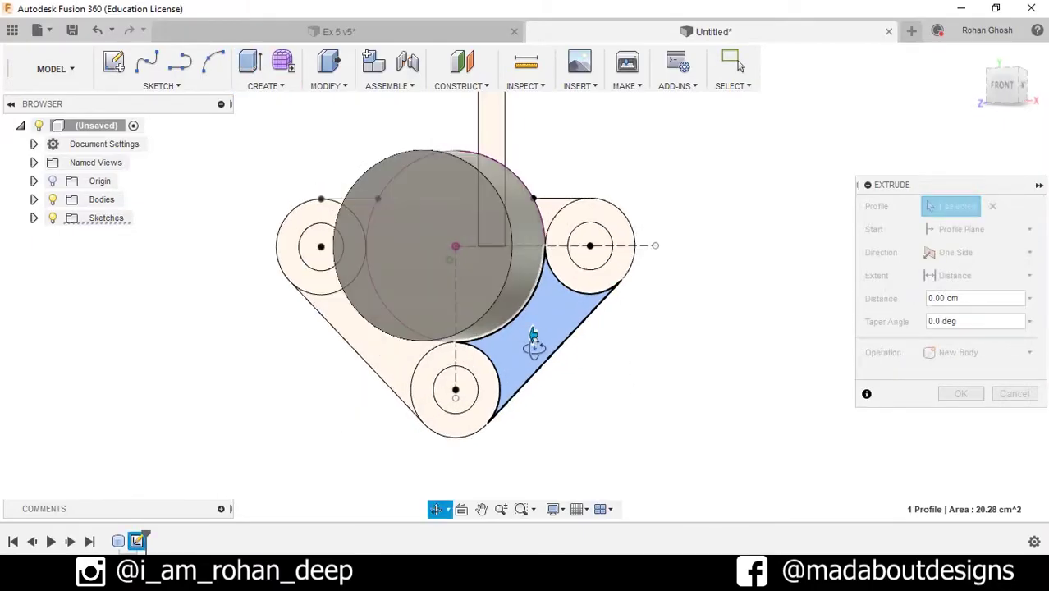
left_click(492, 392)
left_click(393, 358)
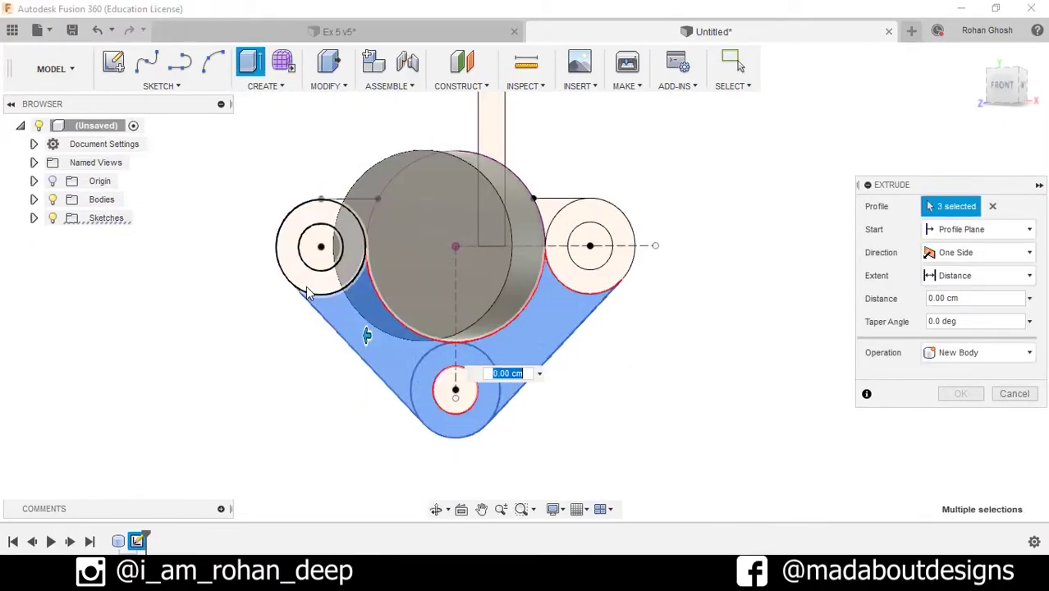
left_click(345, 278)
left_click(604, 278)
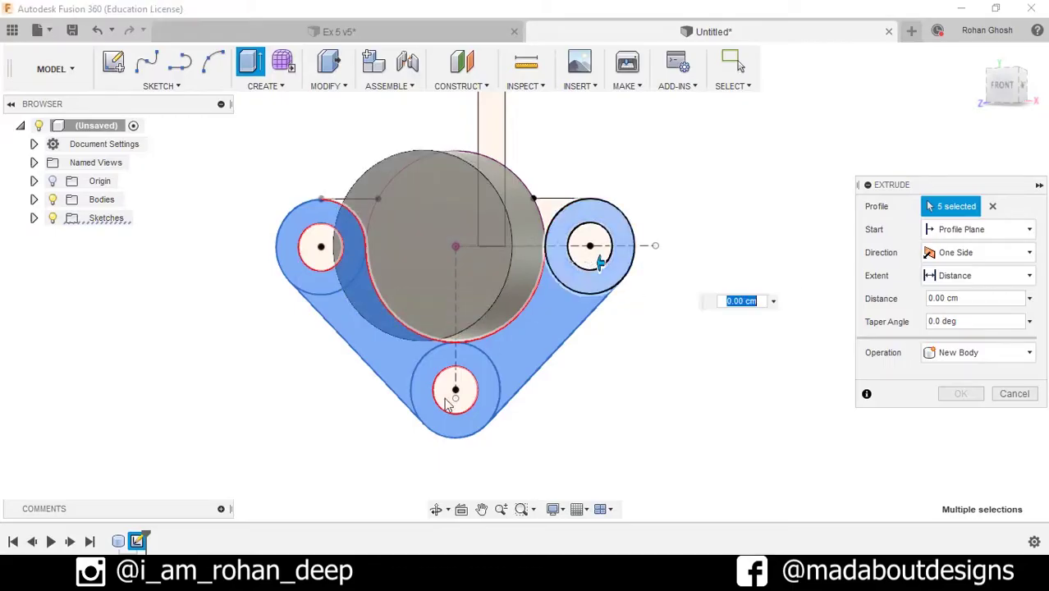
- Add the central and large circles, then extrude the plate 1 cm joined to the cylinder
middle_click_drag(382, 310, 531, 267, "shift")
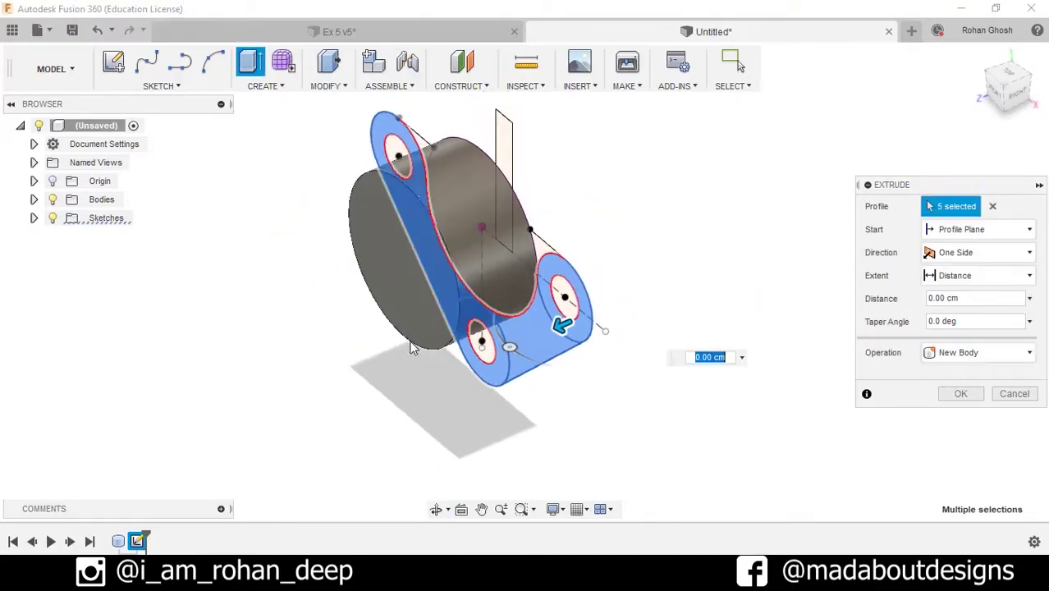
left_click(531, 267)
middle_click_drag(563, 216, 371, 174, "shift")
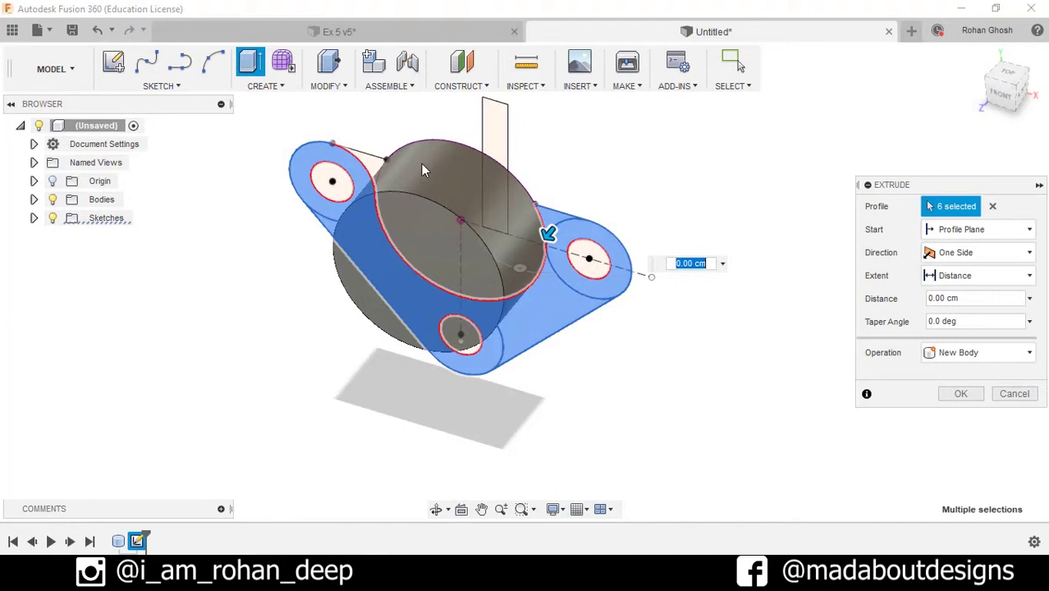
left_click(484, 261)
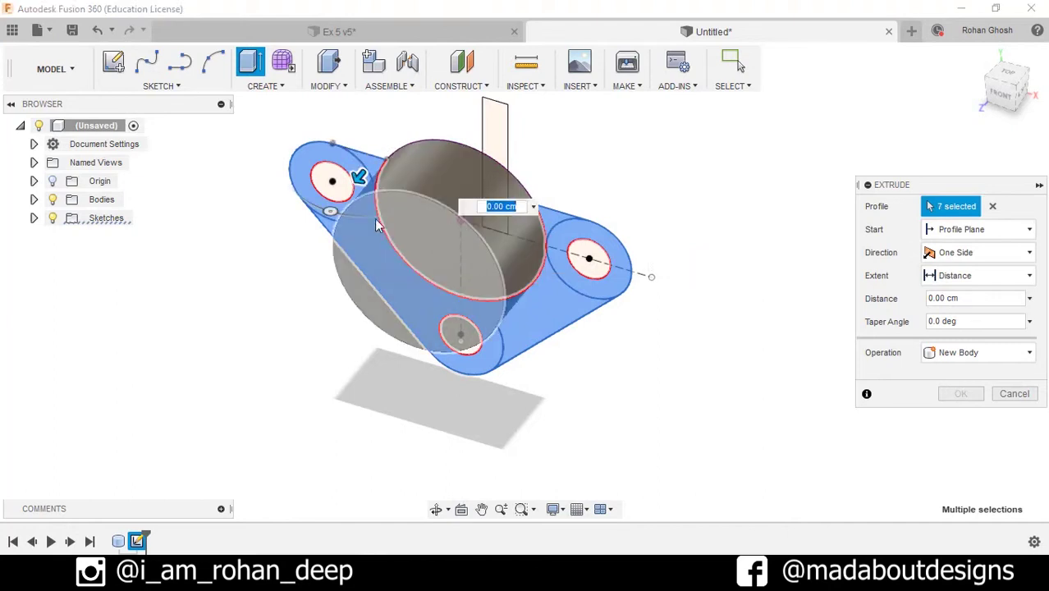
left_click_drag(360, 176, 345, 189)
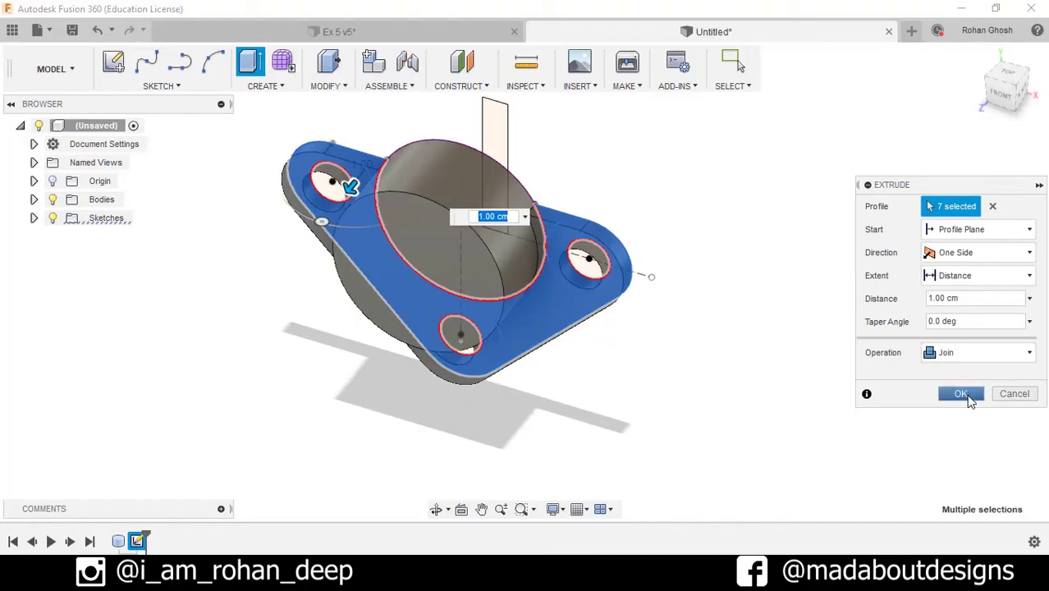
left_click(962, 395)
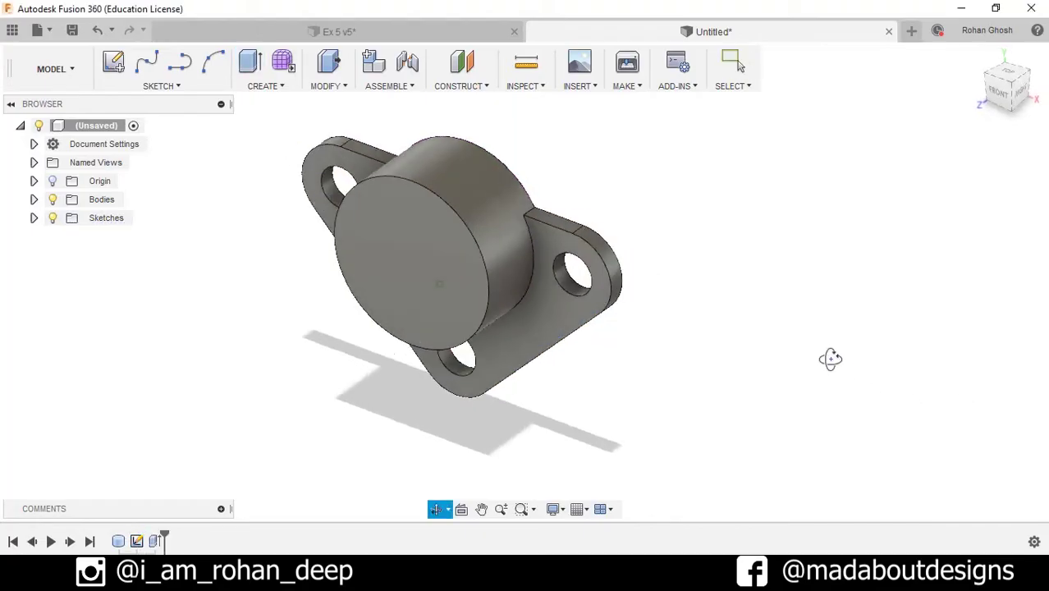
- Fillet both plate-to-cylinder edges with a 1 cm radius
left_click(322, 86)
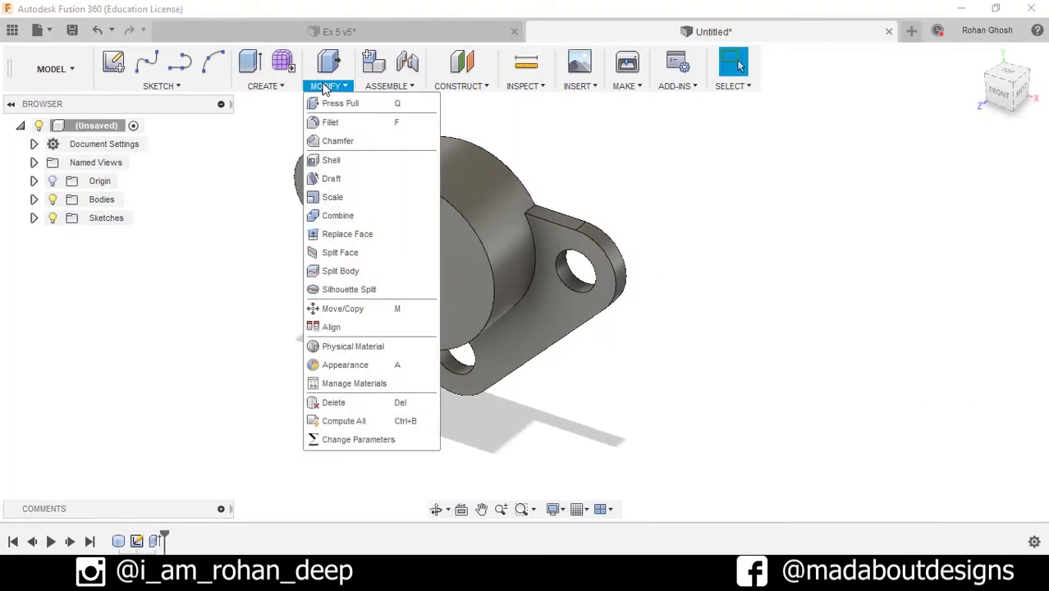
left_click(333, 123)
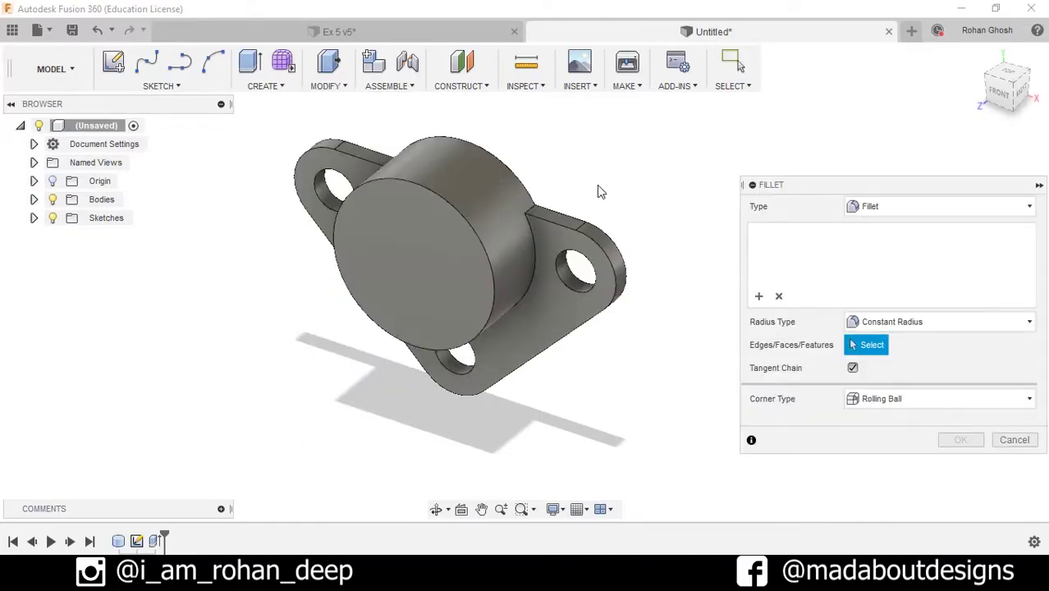
scroll(597, 184, "up", 3)
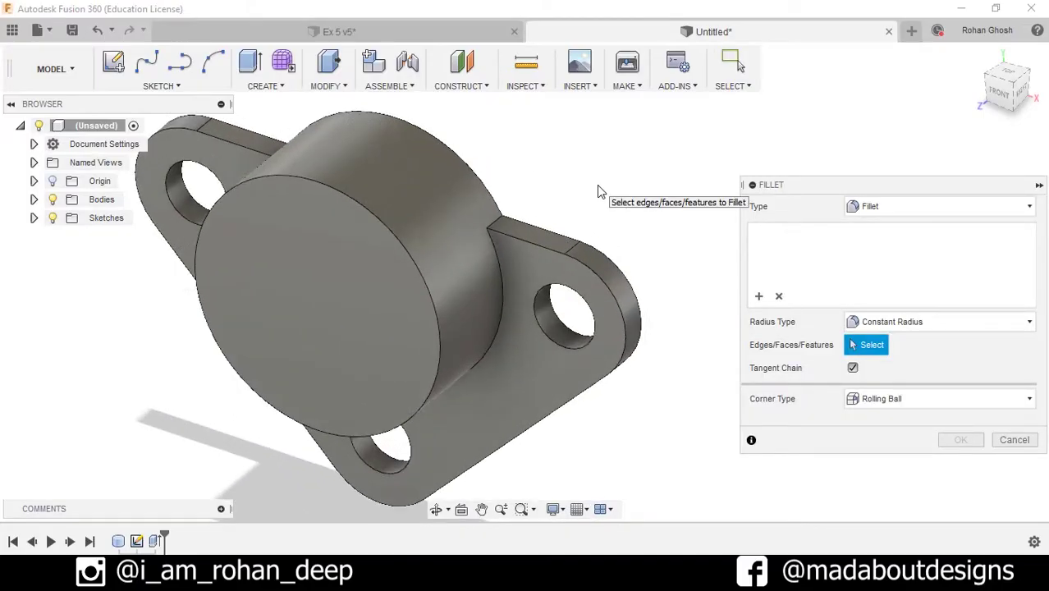
left_click(497, 223)
middle_click_drag(498, 234, 321, 252, "shift")
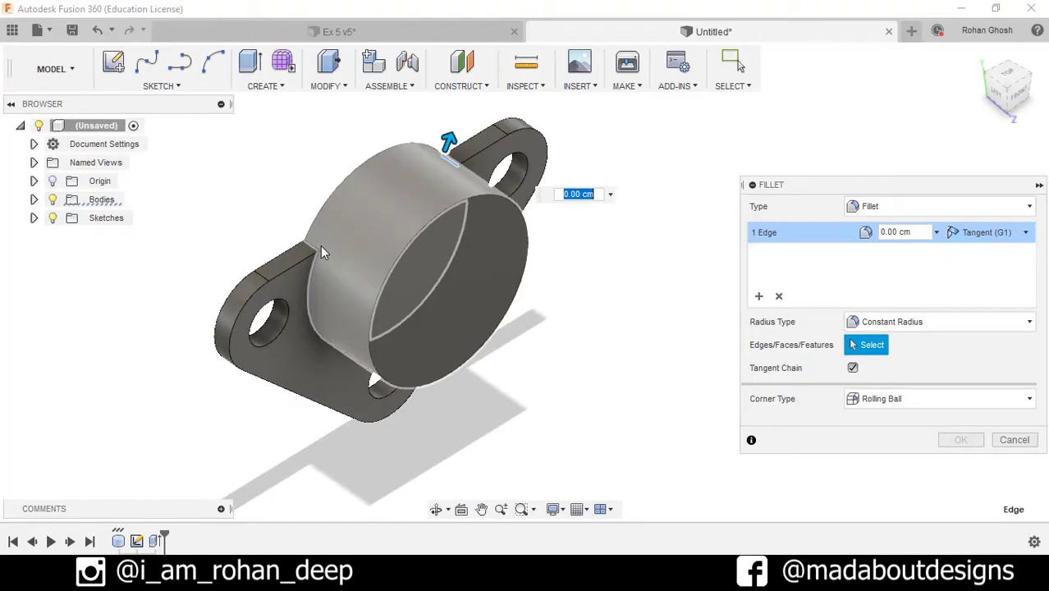
left_click(316, 244)
type("1")
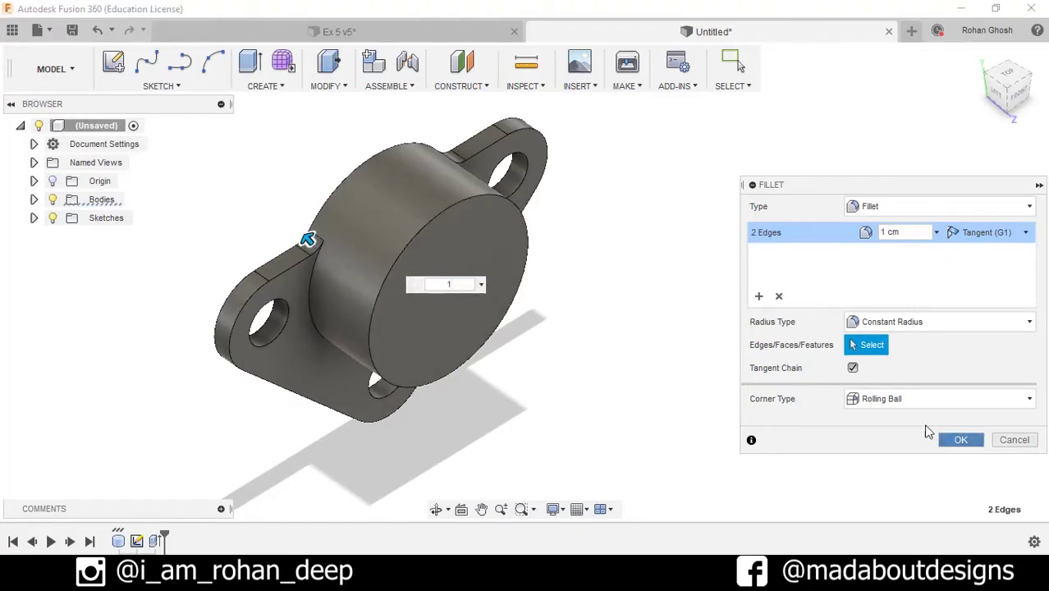
left_click(959, 439)
middle_click_drag(790, 394, 686, 367, "shift")
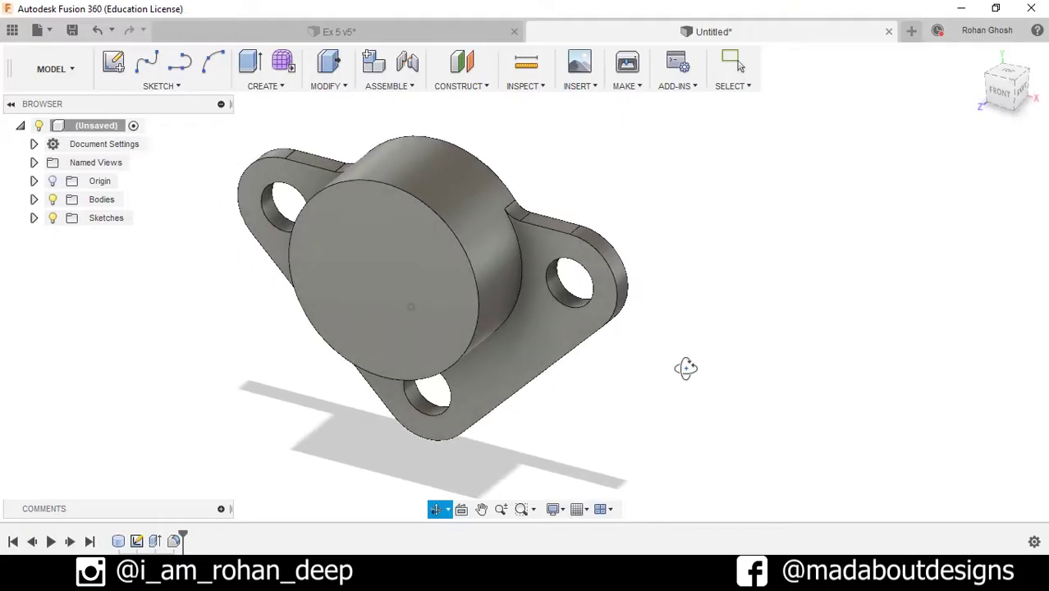
scroll(681, 369, "down", 3)
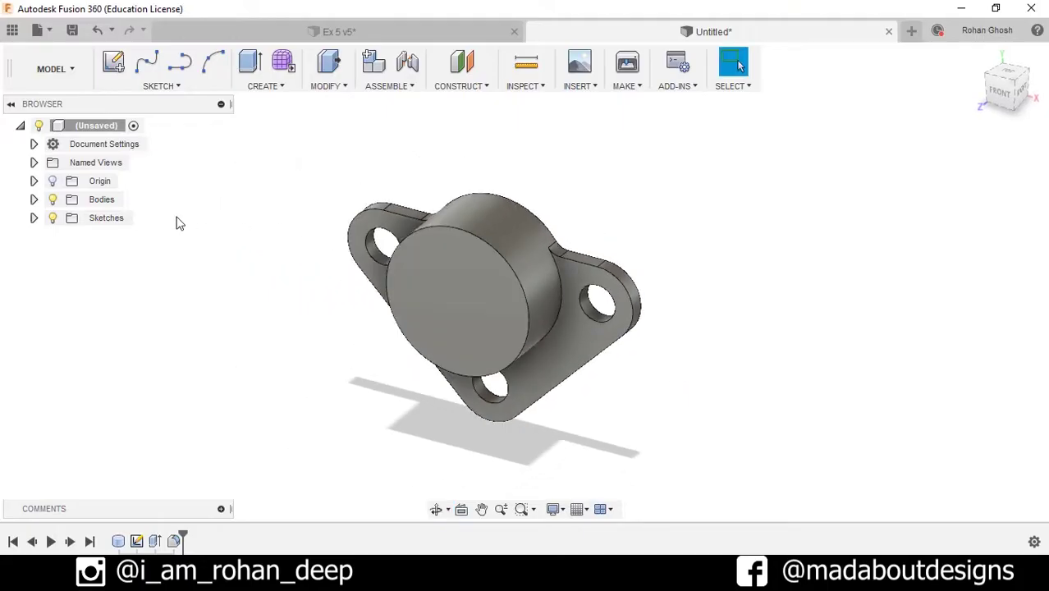
- Show Sketch2 and select its rectangle profile for extrusion
left_click(33, 220)
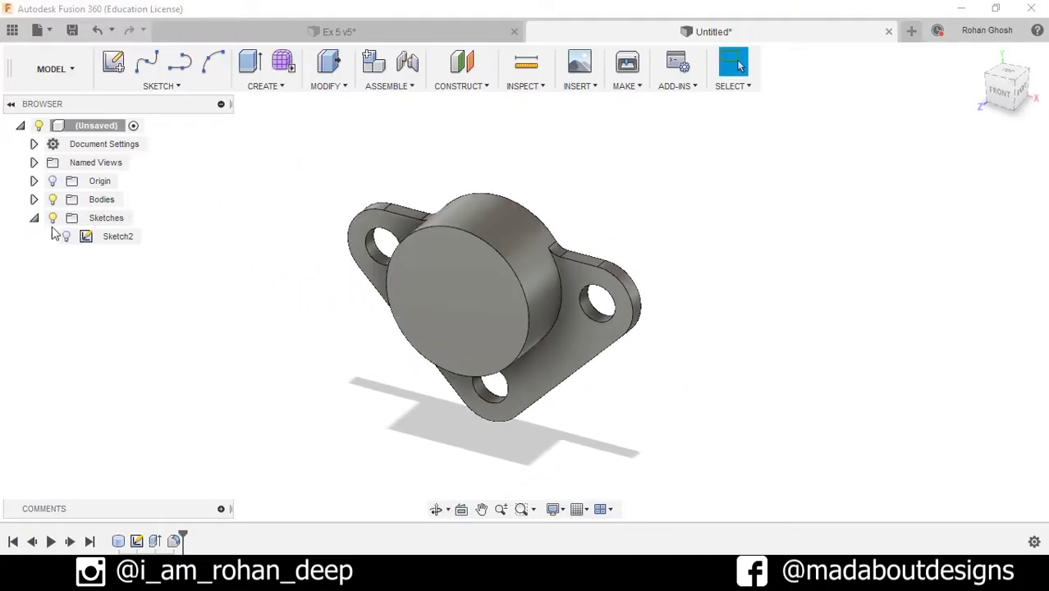
left_click(68, 237)
middle_click_drag(295, 370, 305, 363, "shift")
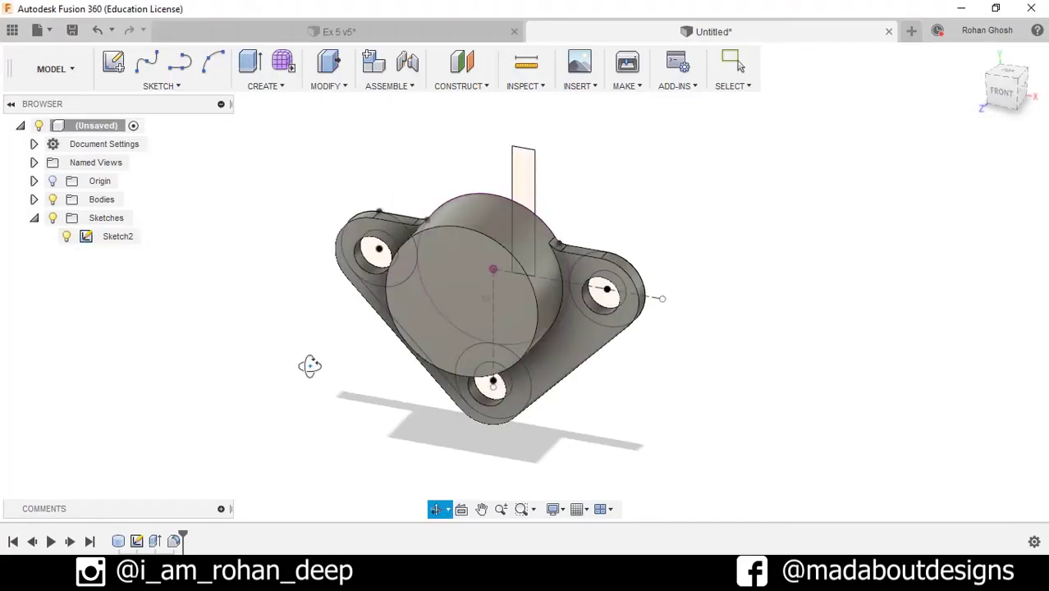
left_click(266, 87)
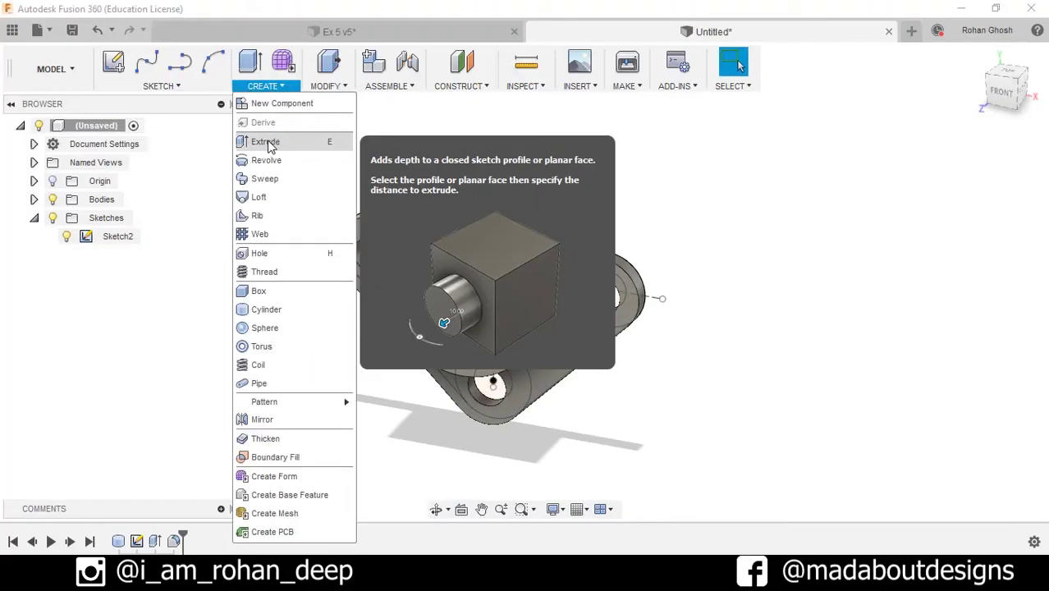
left_click(265, 142)
left_click(525, 179)
middle_click_drag(569, 211, 536, 208, "shift")
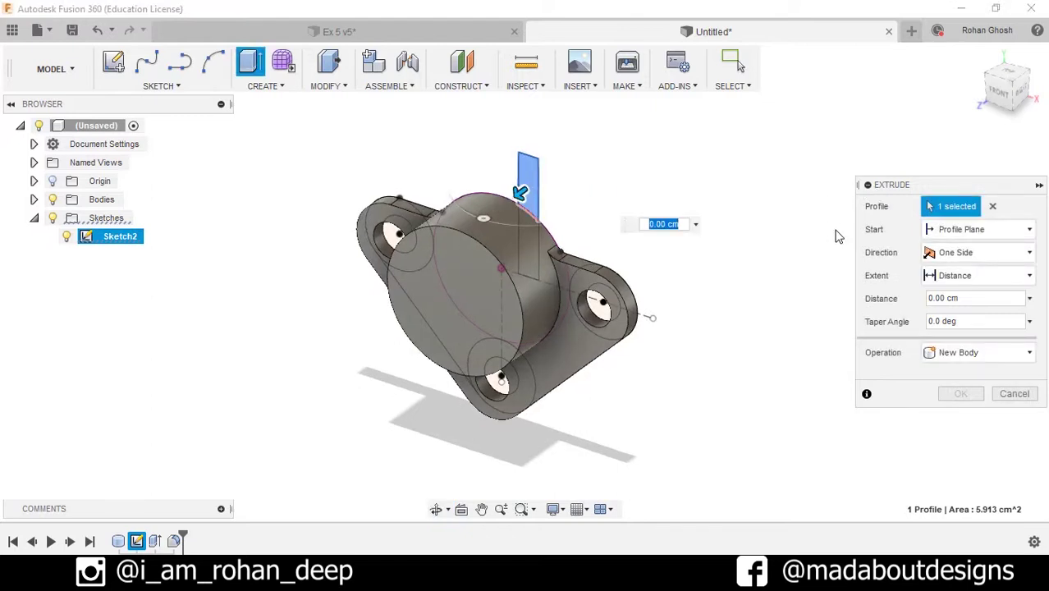
- Extrude the rectangle 3 cm from a 1 cm offset plane as a new body
left_click(950, 233)
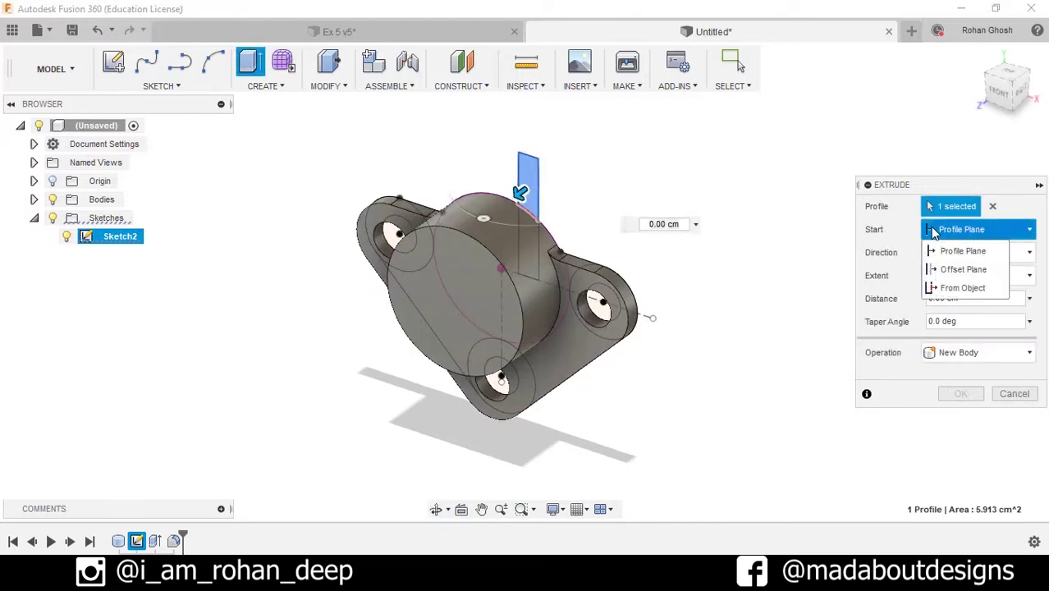
left_click(962, 267)
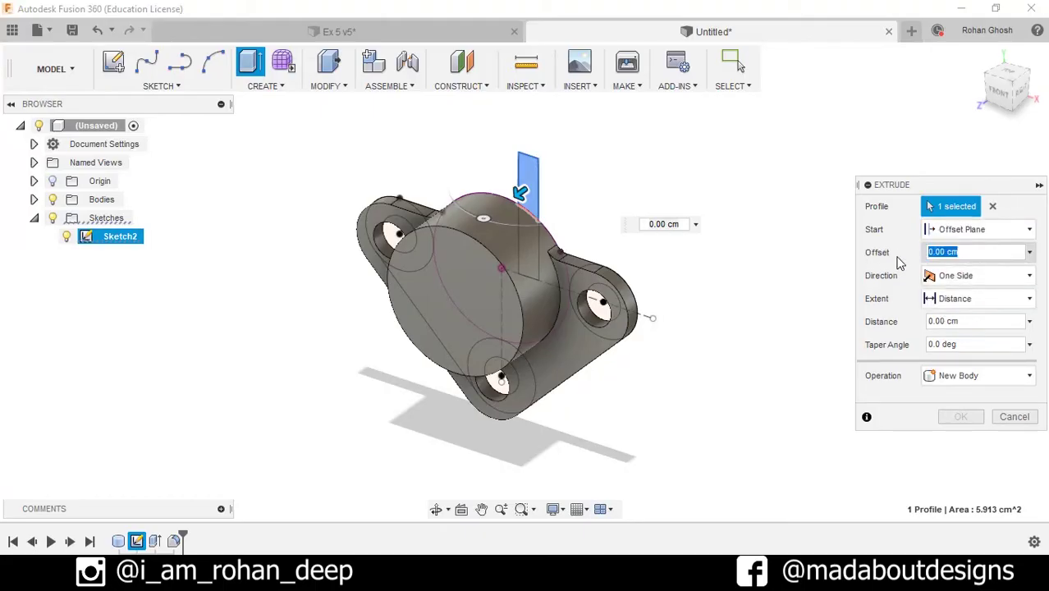
type("1")
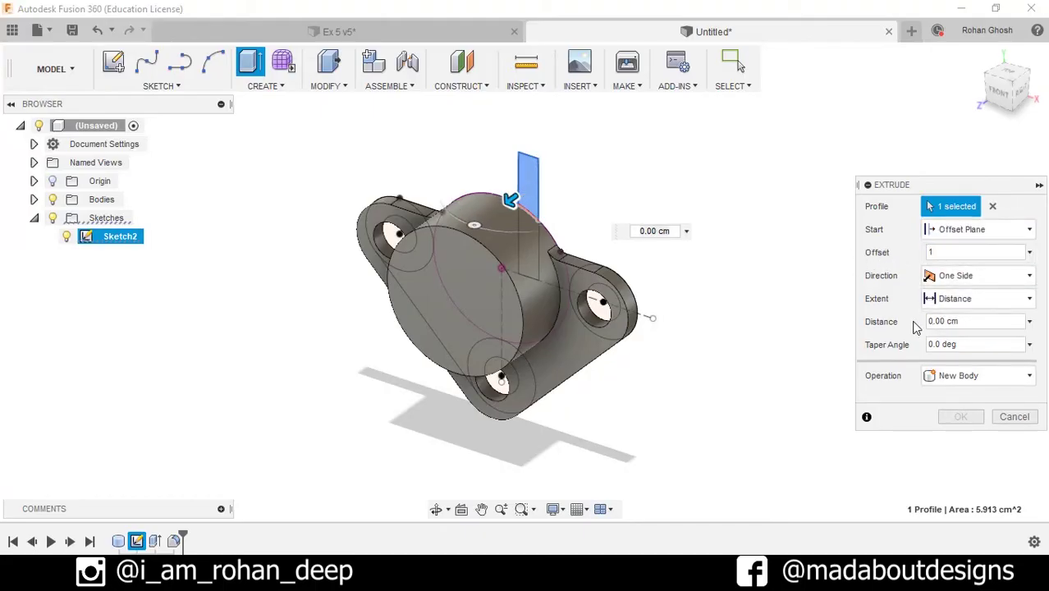
left_click(954, 299)
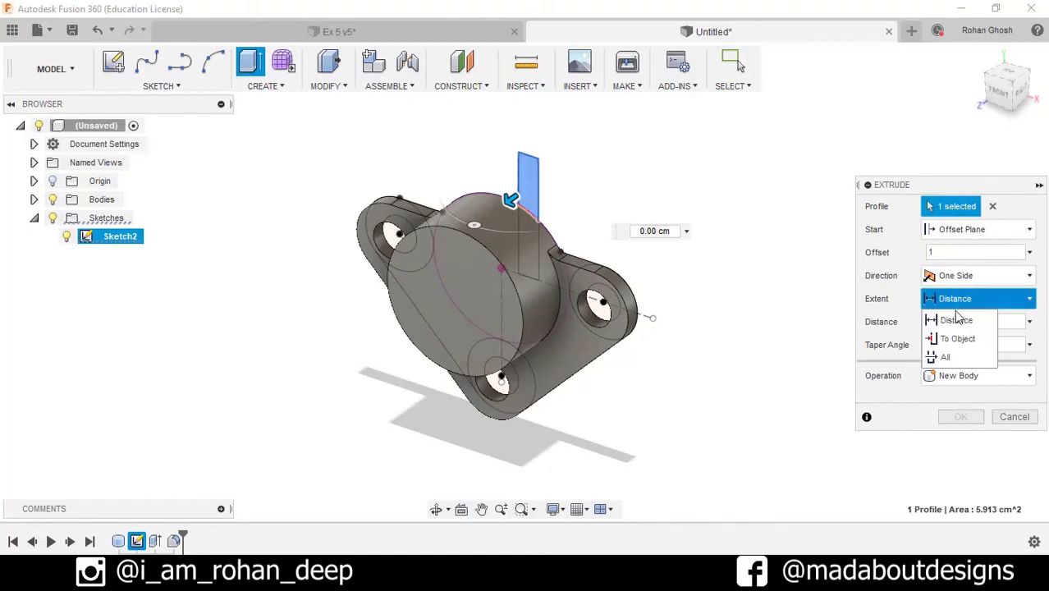
left_click(959, 322)
type("3")
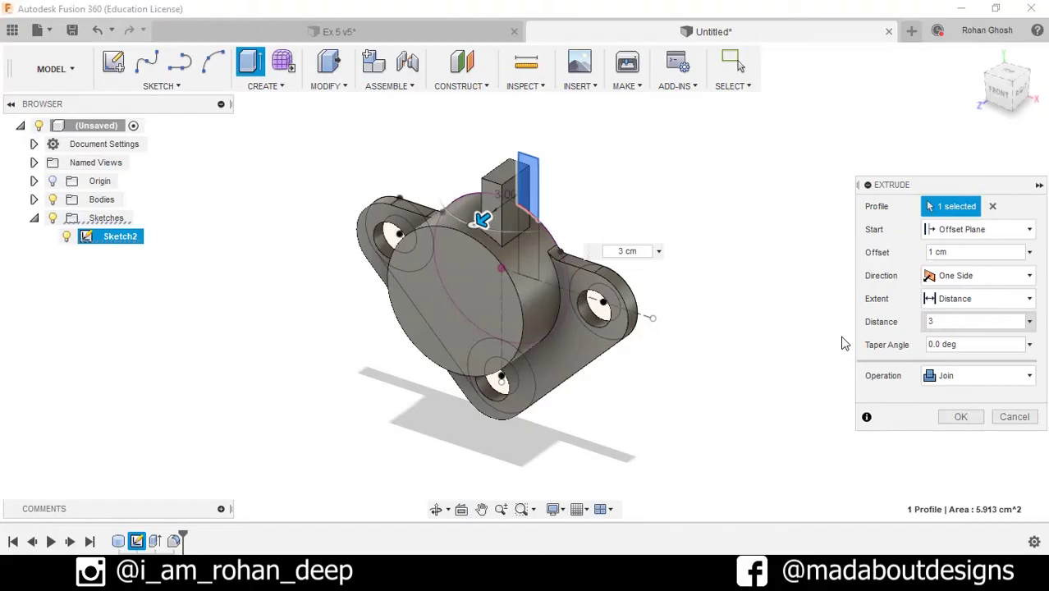
mouse_move(579, 176)
middle_mouse_down("shift")
mouse_move(507, 202)
mouse_move(561, 209)
mouse_move(574, 194)
mouse_move(549, 191)
mouse_move(575, 174)
middle_mouse_up("shift")
scroll(508, 202, "up", 3)
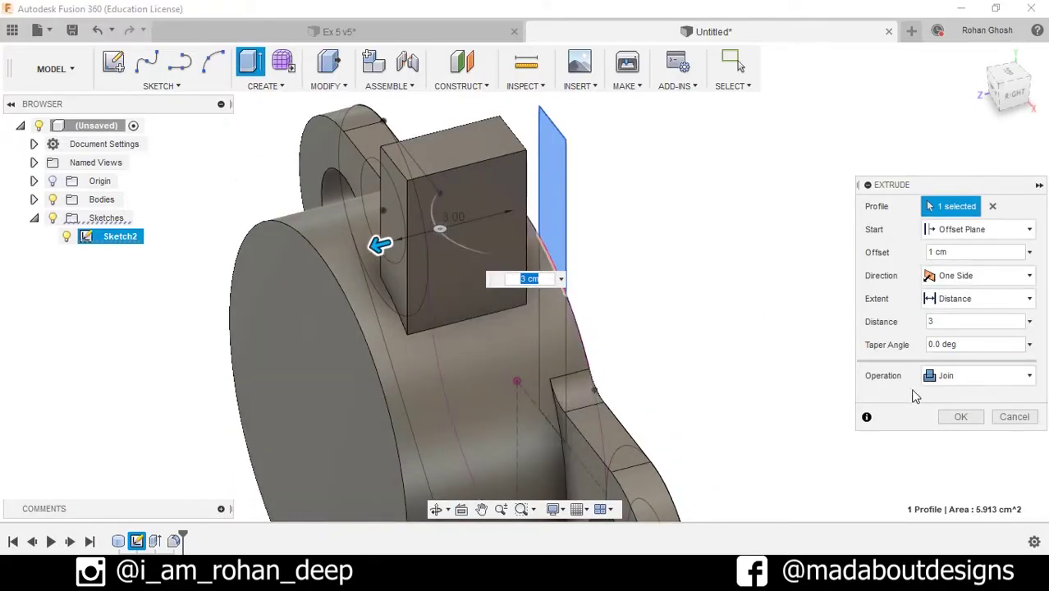
left_click(938, 375)
left_click(940, 448)
left_click(961, 419)
scroll(821, 354, "down", 3)
scroll(816, 344, "down", 3)
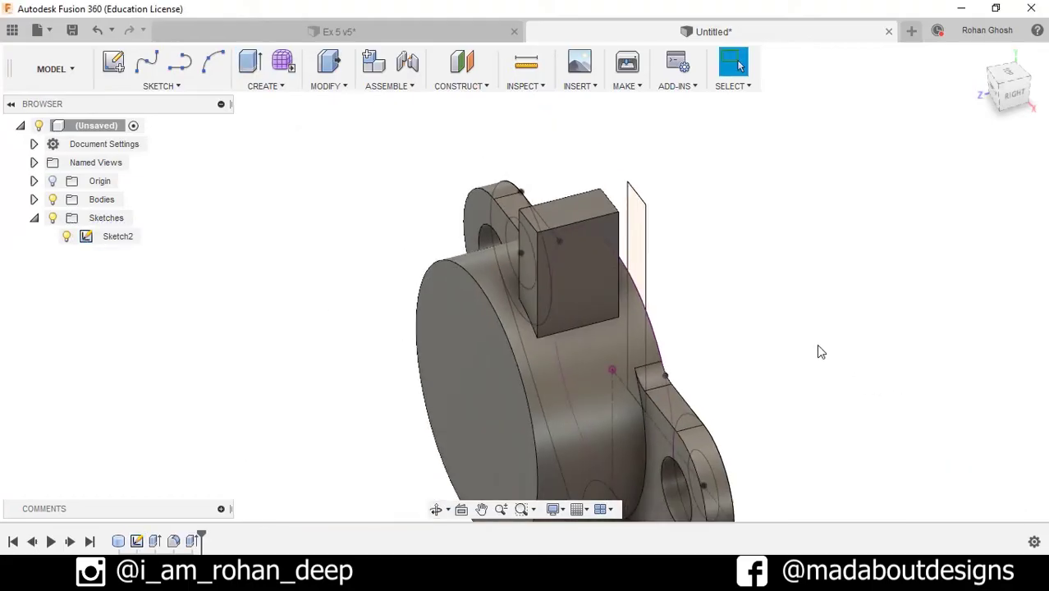
- Hide Sketch2 so only the solid bodies show
middle_click_drag(816, 344, 784, 346, "shift")
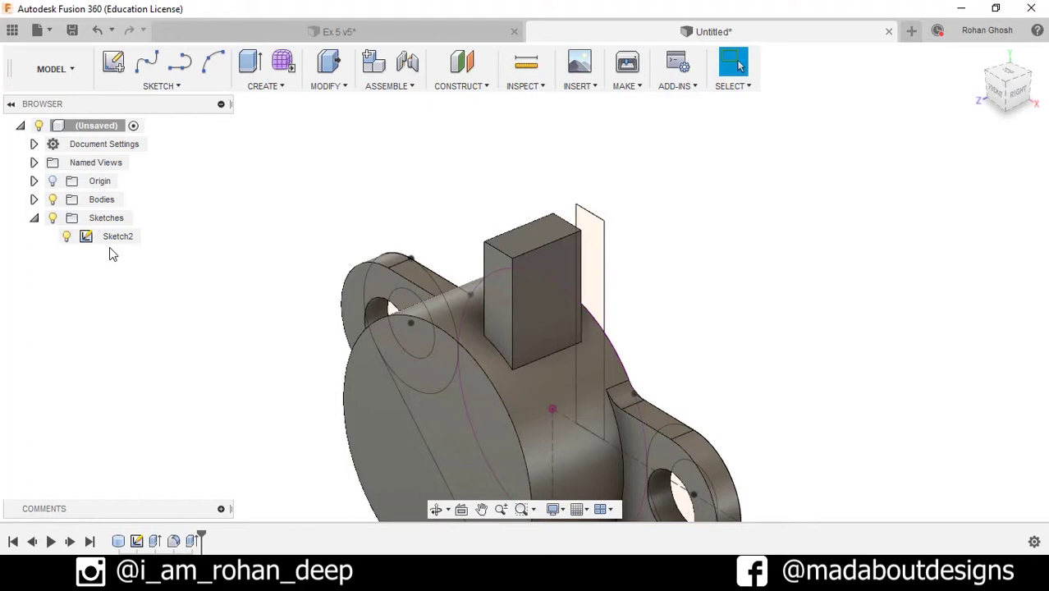
left_click(66, 236)
scroll(197, 342, "down", 2)
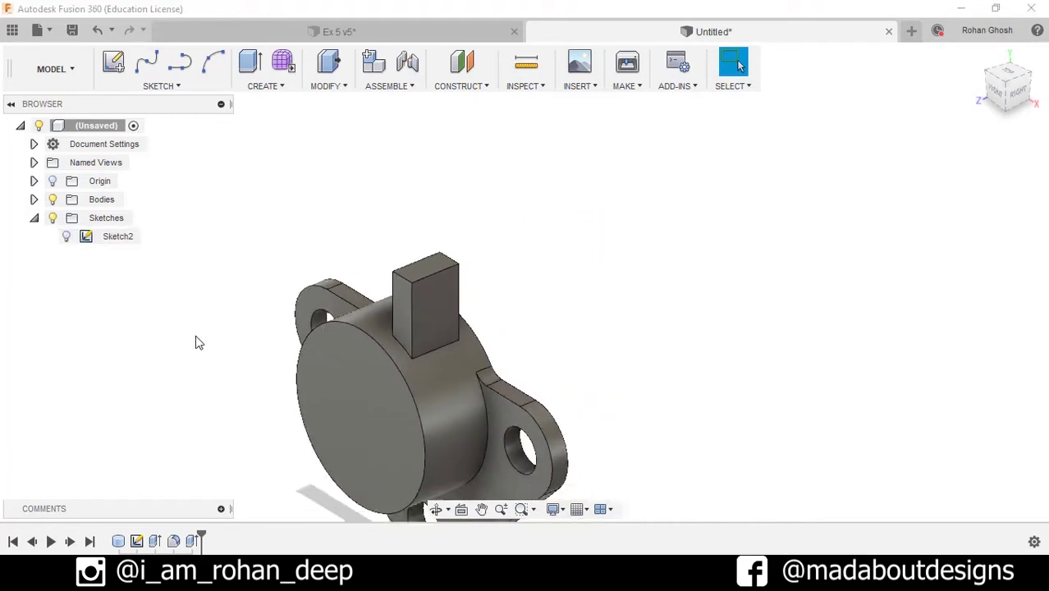
scroll(197, 342, "down", 1)
- Fillet the block's two top edges with a 1.5 cm radius for an arched top
left_click(333, 87)
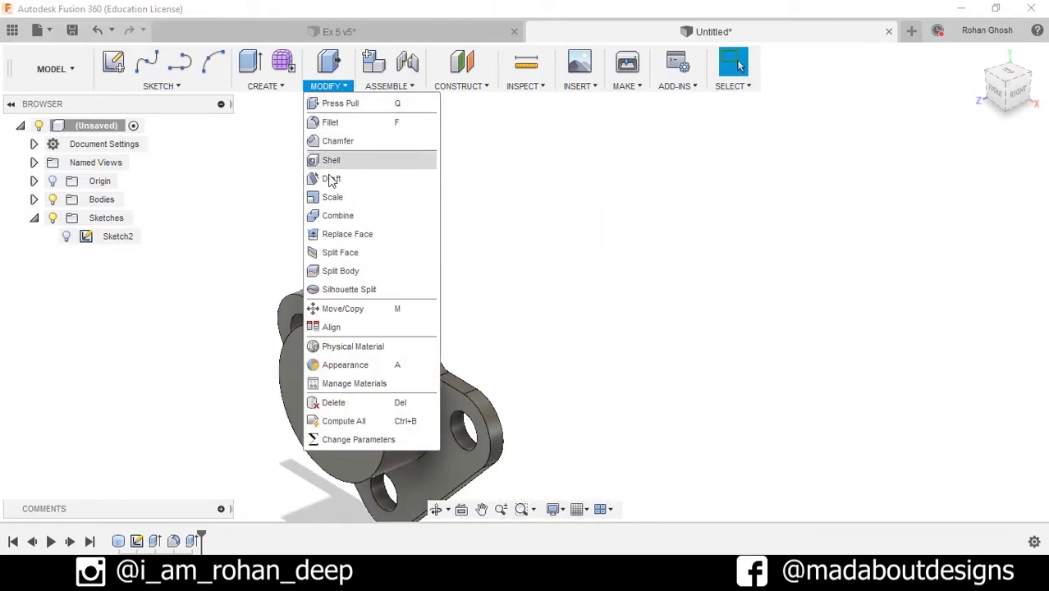
left_click(342, 129)
scroll(365, 312, "up", 2)
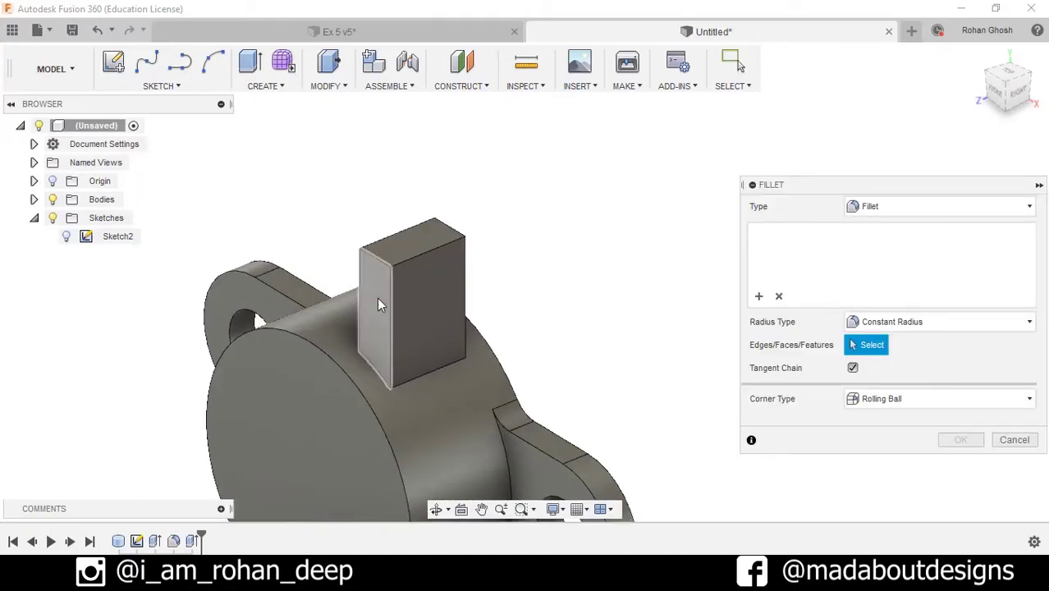
left_click(378, 259)
middle_click_drag(377, 260, 447, 268, "shift")
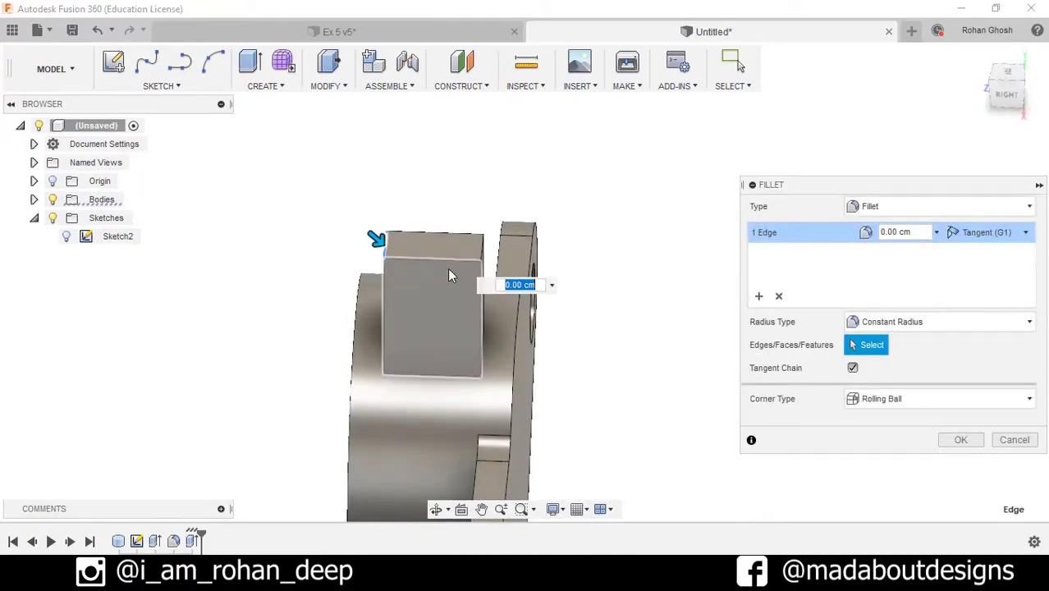
left_click(483, 259)
left_click_drag(490, 242, 473, 256)
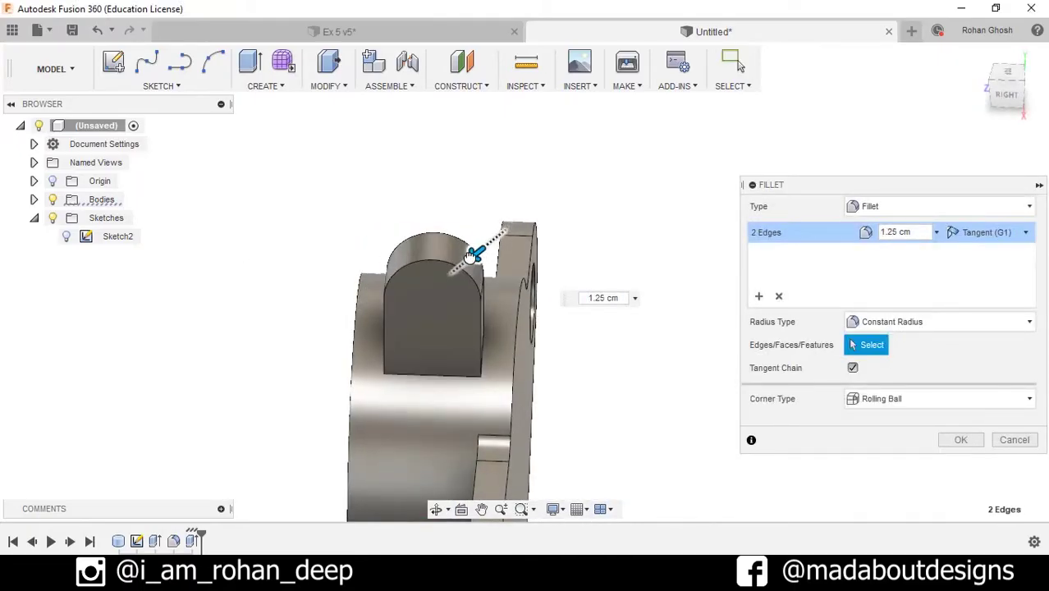
type("1.5")
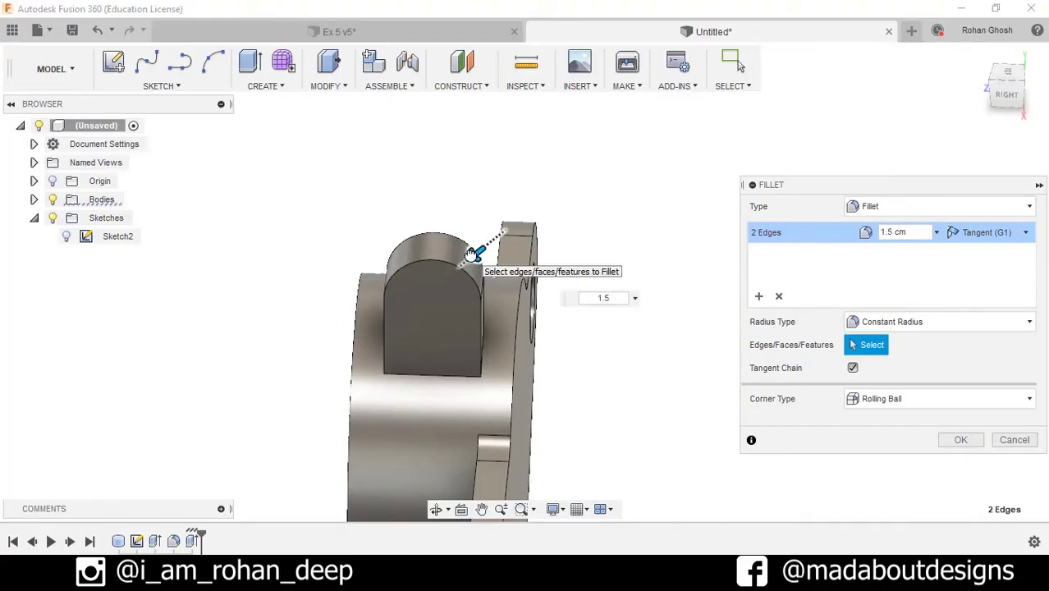
key("Return")
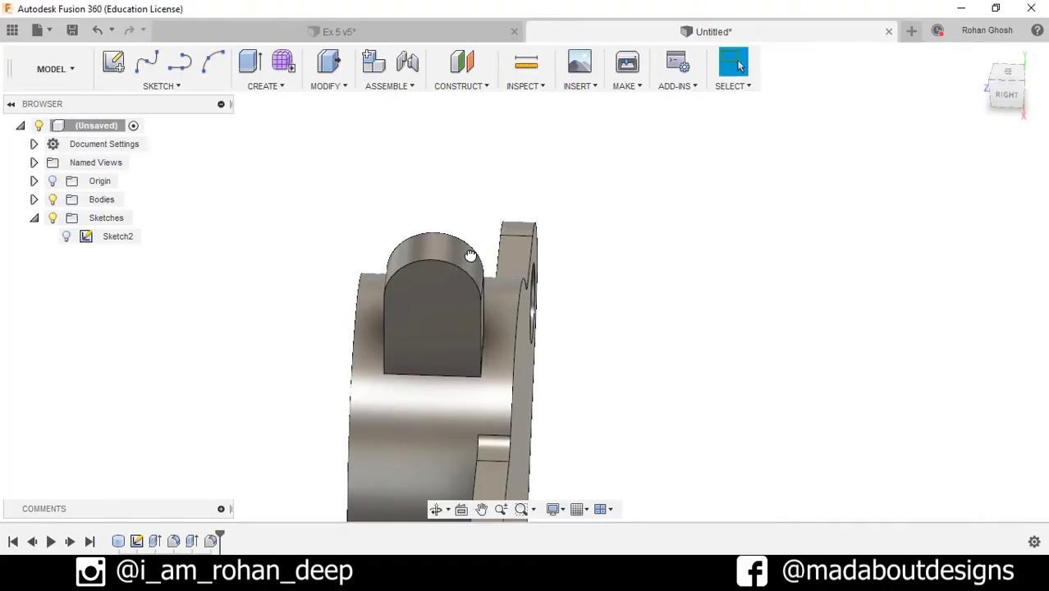
middle_click_drag(472, 252, 480, 227, "shift")
scroll(459, 279, "up", 2)
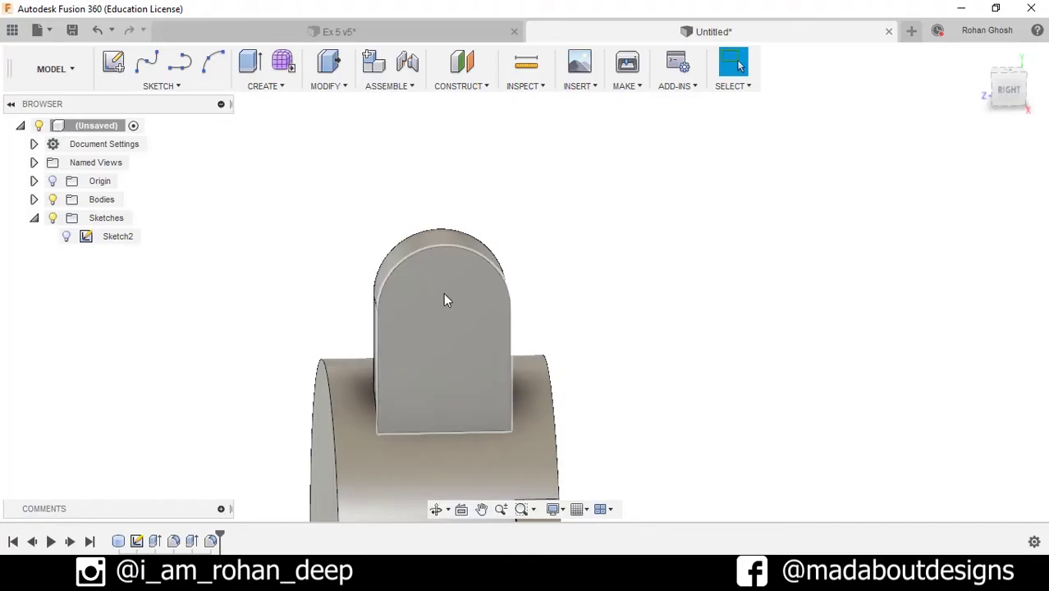
- Place a 3 cm diameter cylinder centred near the top of the lug's front face
left_click(276, 89)
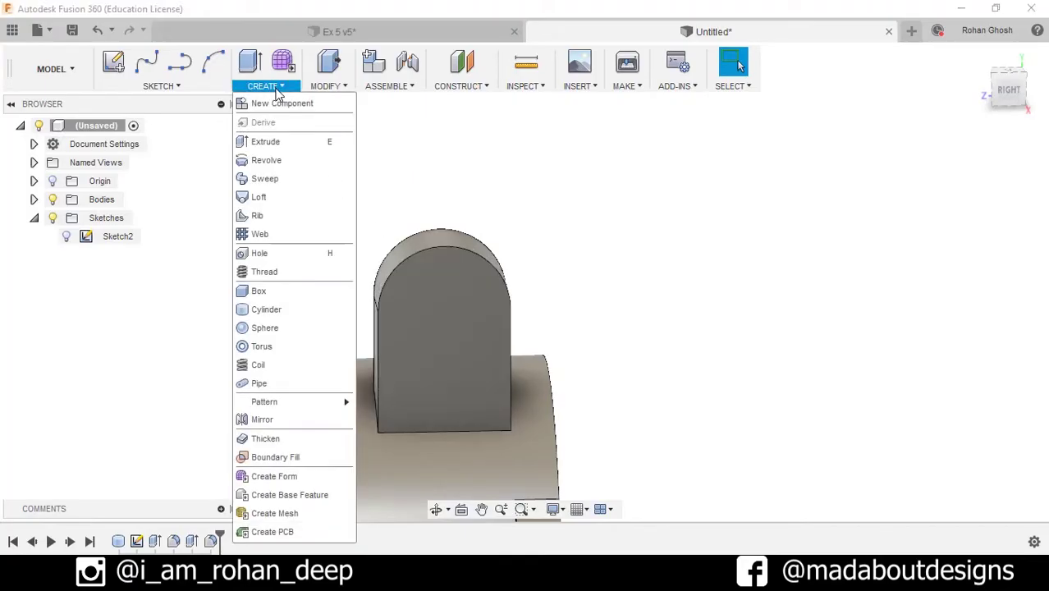
left_click(266, 311)
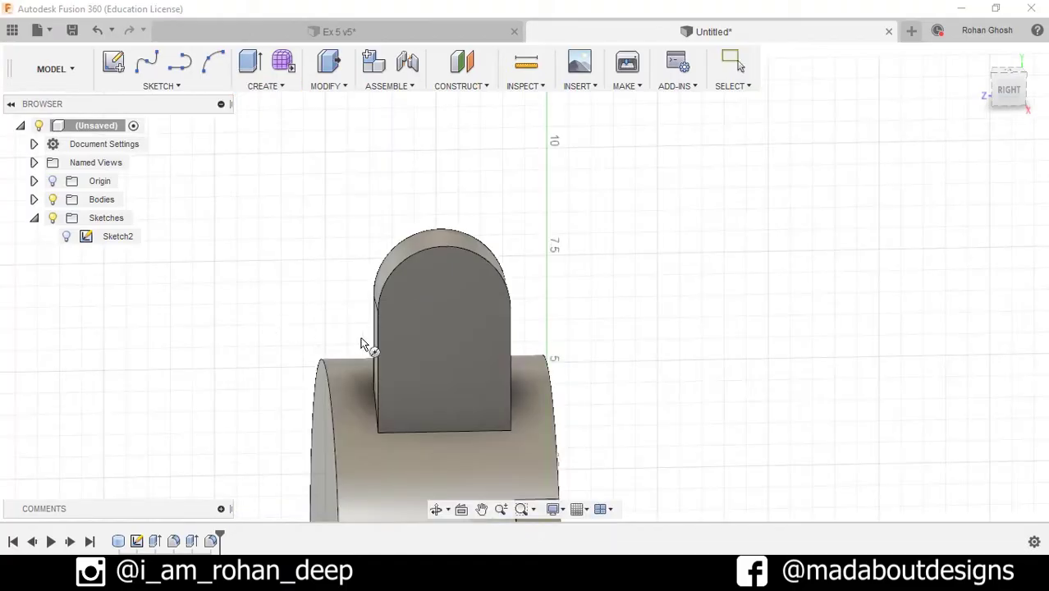
left_click(450, 320)
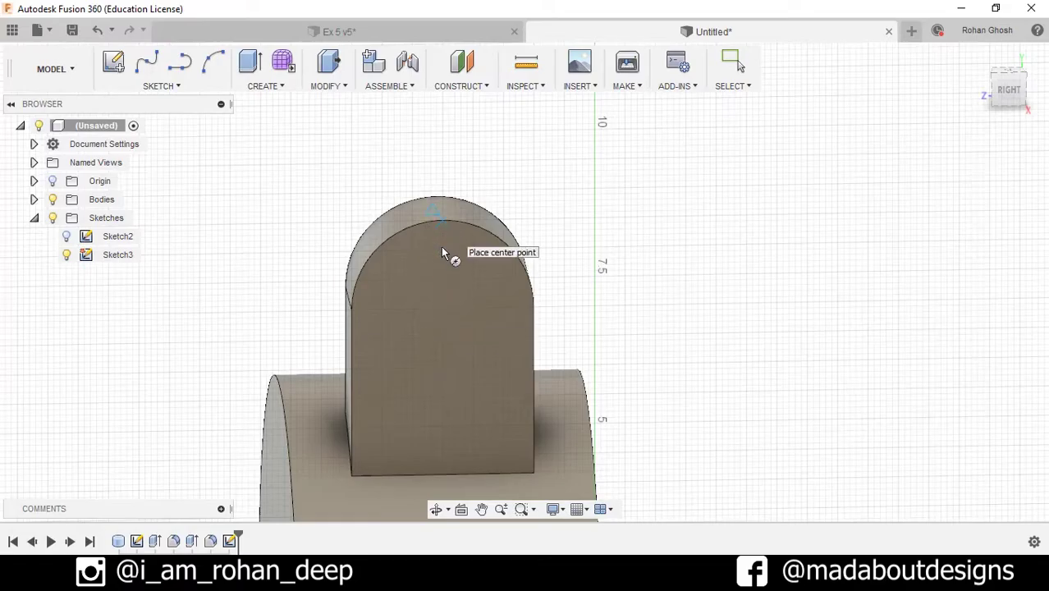
left_click(442, 307)
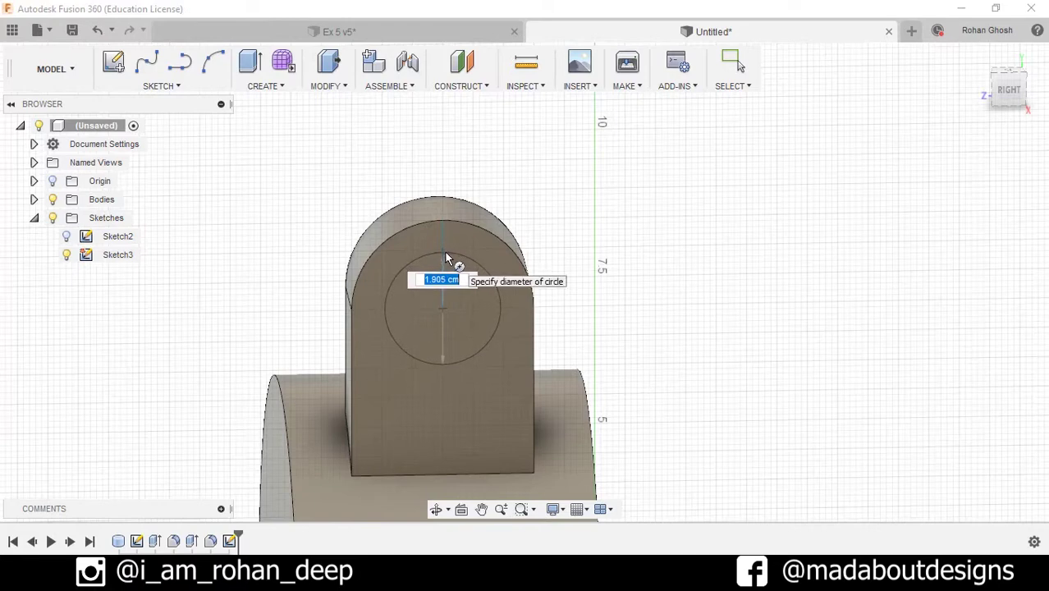
type("3")
key("Return")
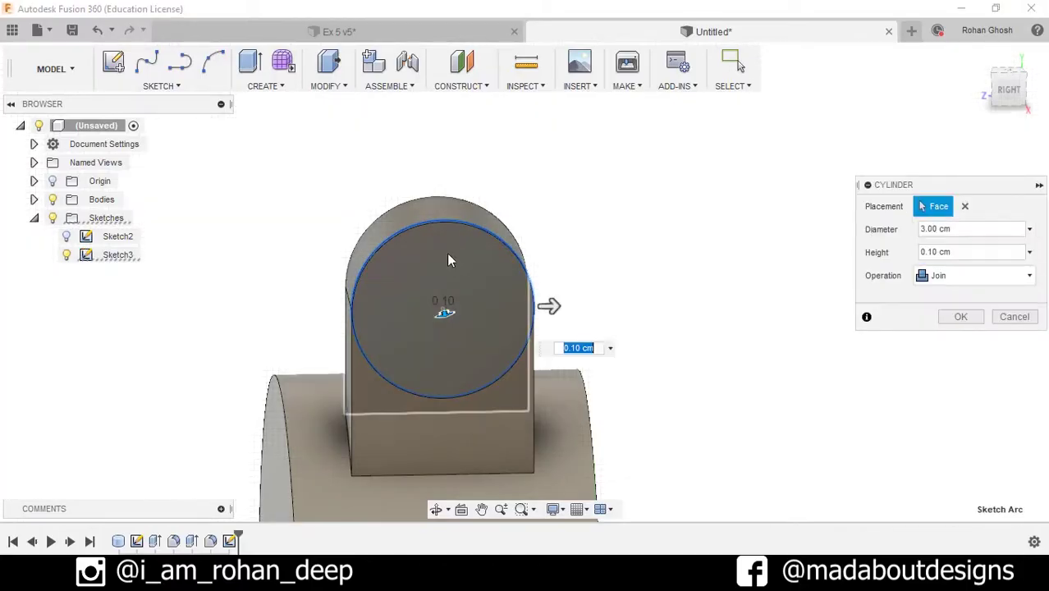
- Extrude the cylinder 0.5 cm and join it to the body
mouse_move(447, 253)
middle_mouse_down("shift")
mouse_move(446, 337)
mouse_move(451, 323)
mouse_move(458, 345)
middle_mouse_up("shift")
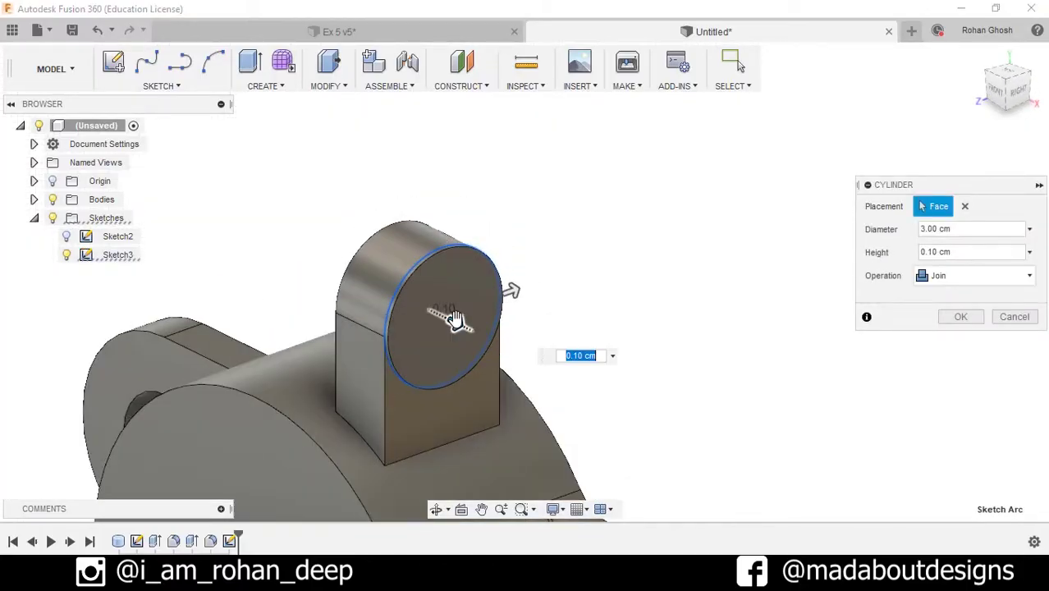
left_click_drag(457, 320, 468, 326)
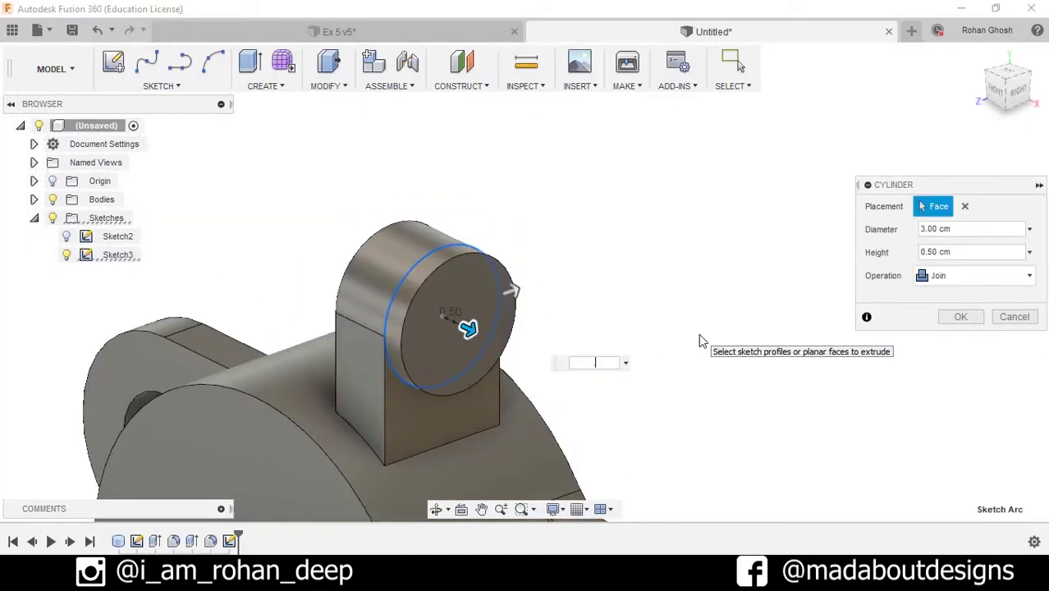
type(".5")
left_click(955, 279)
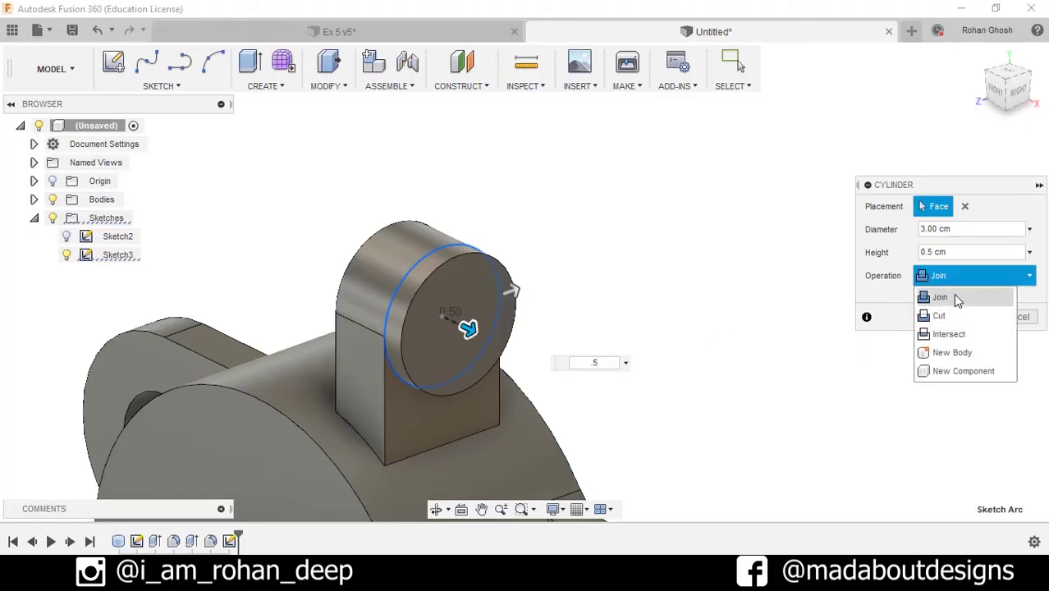
left_click(955, 299)
left_click(962, 316)
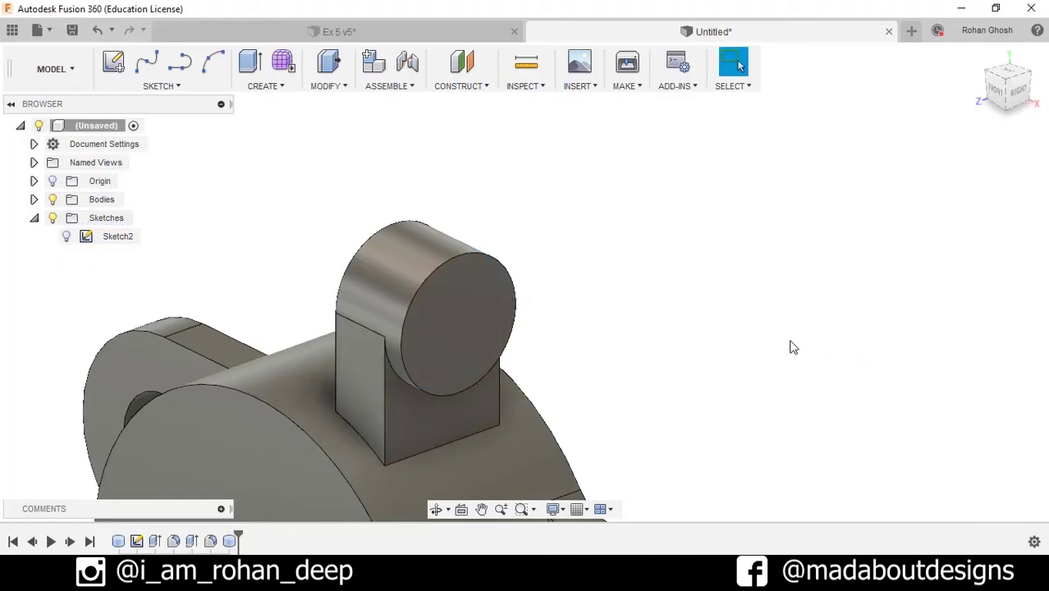
scroll(792, 346, "down", 2)
- Start a hole on the boss's circular face and select its diameter to set 1.5 cm
middle_click_drag(788, 344, 795, 333, "shift")
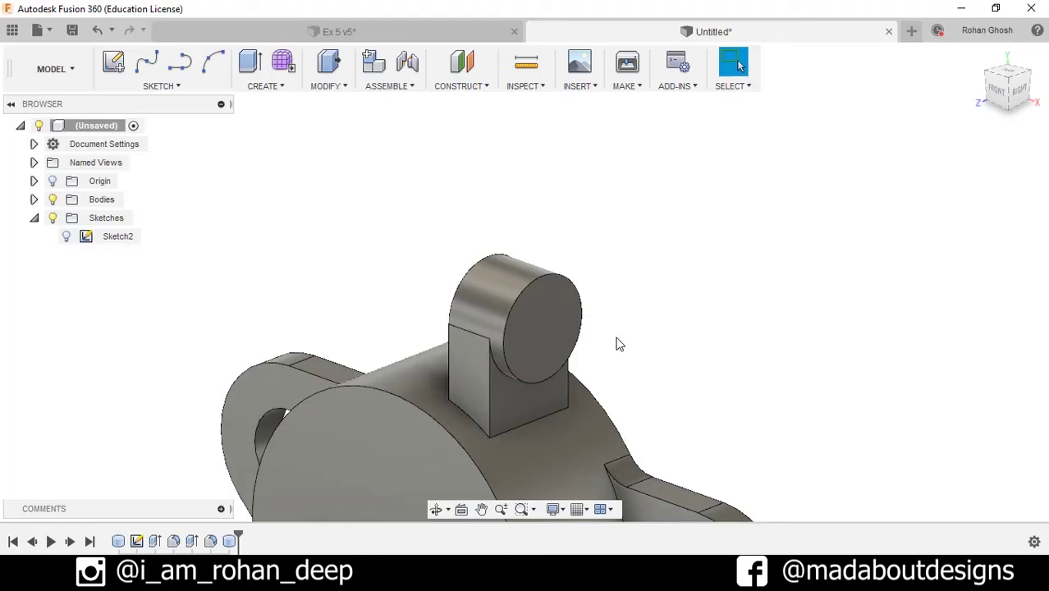
scroll(657, 358, "down", 2)
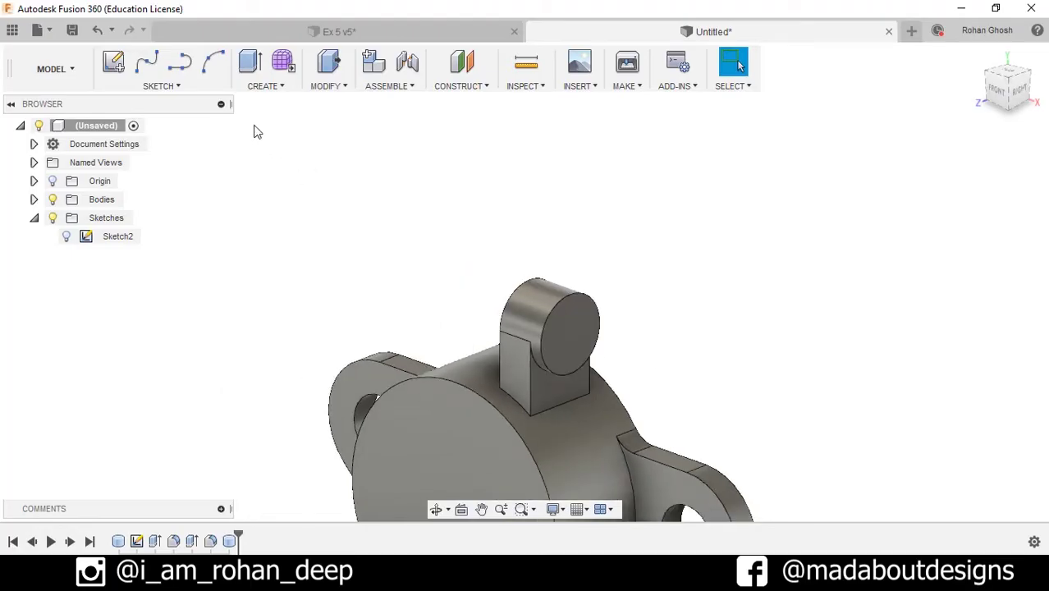
left_click(265, 92)
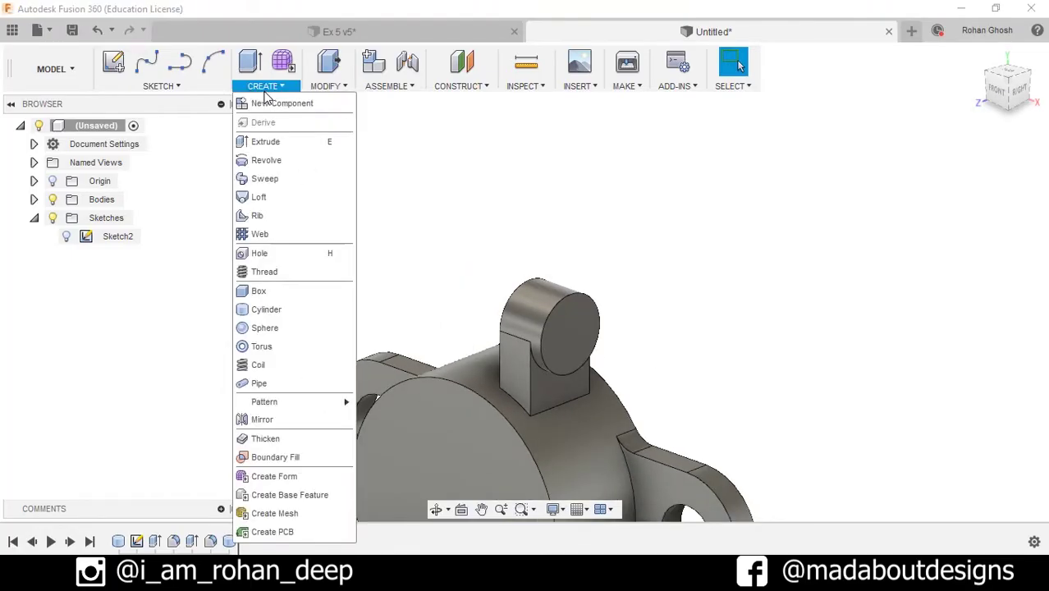
left_click(266, 255)
middle_click_drag(305, 283, 285, 272, "shift")
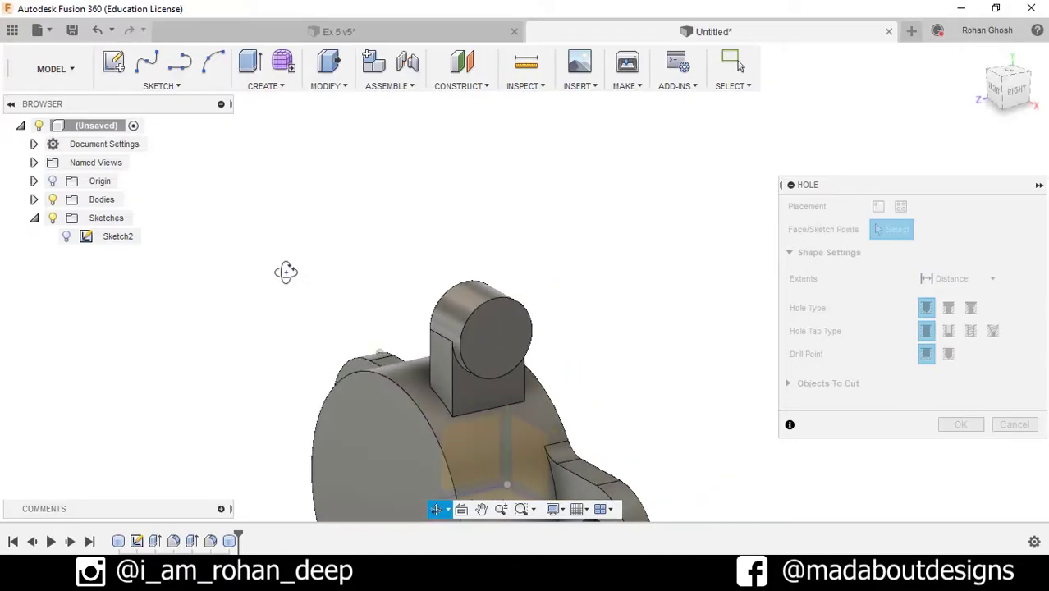
scroll(480, 338, "up", 2)
left_click(495, 345)
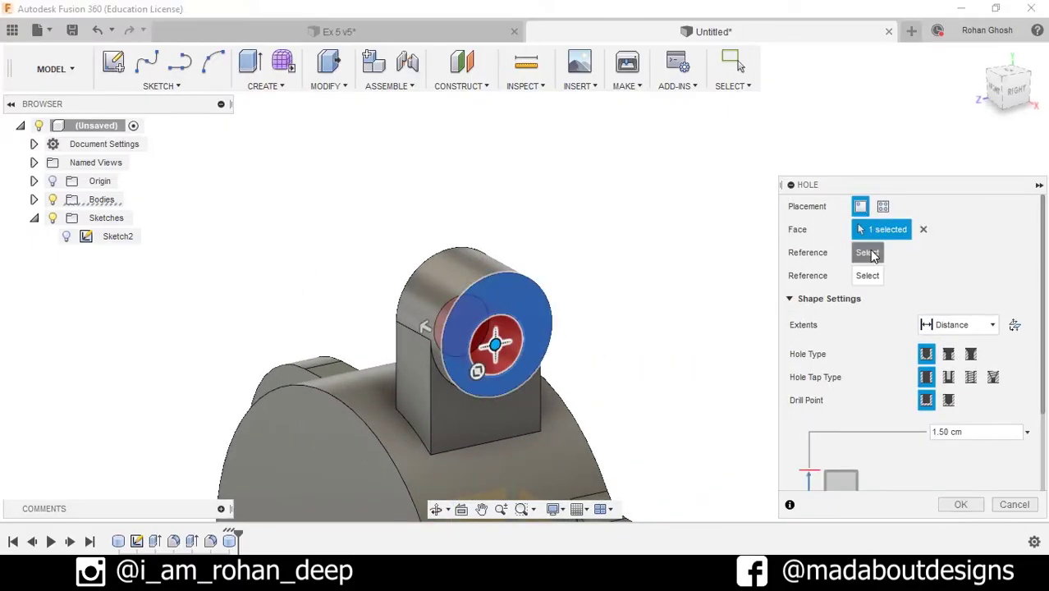
scroll(661, 297, "up", 2)
scroll(486, 280, "down", 1)
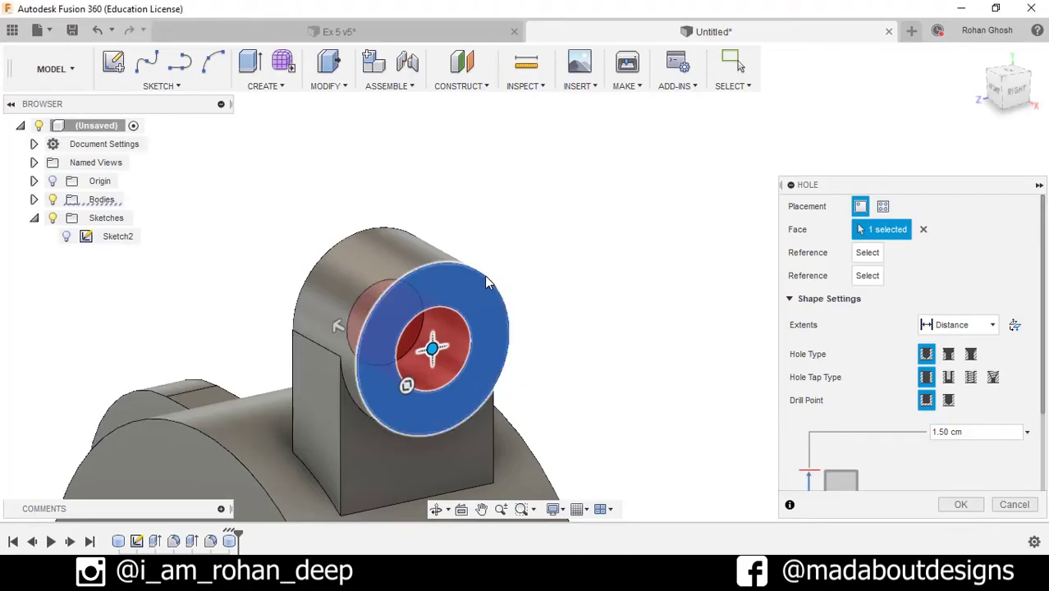
scroll(611, 381, "down", 1)
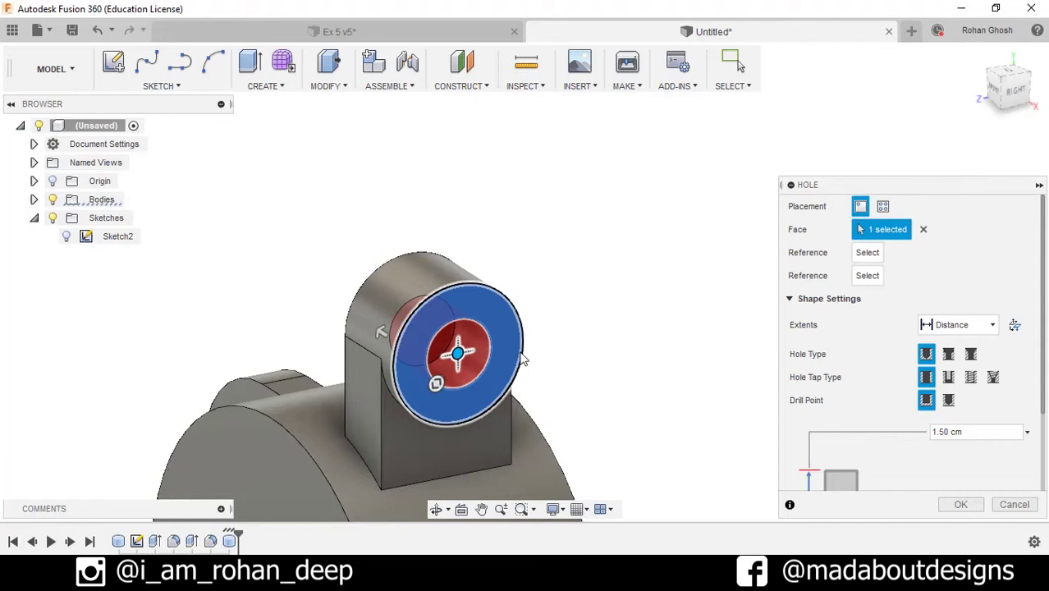
scroll(844, 423, "down", 3)
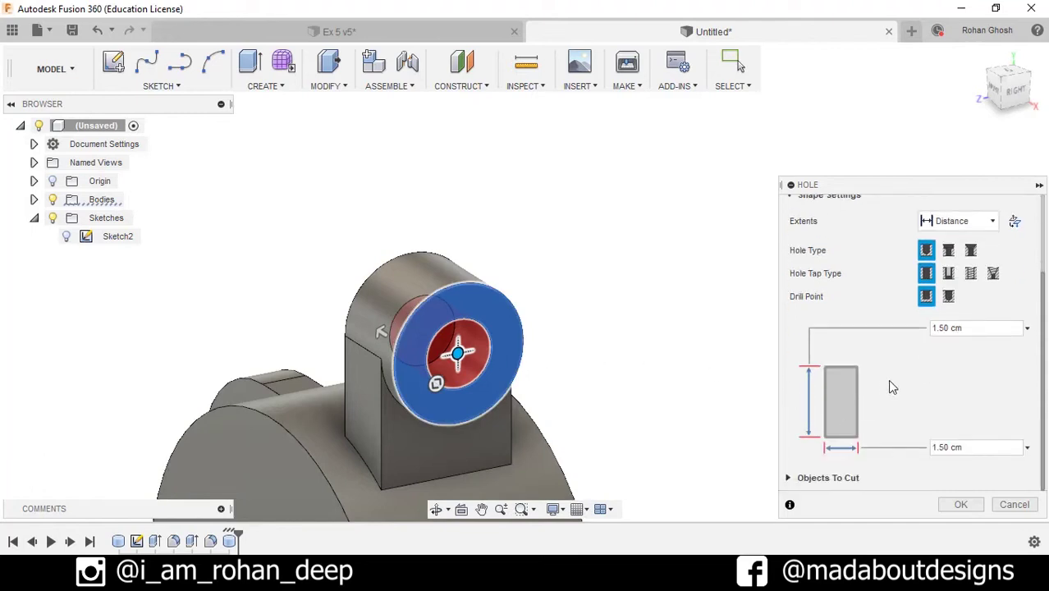
left_click(978, 444)
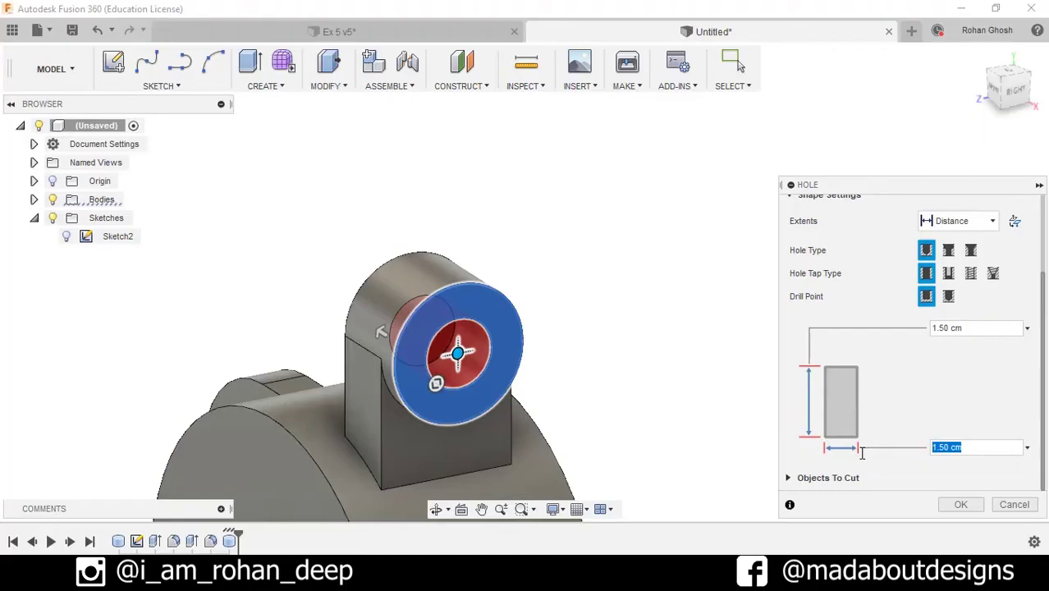
- Create the 1.5 cm boss hole and orbit to inspect it
left_click(960, 504)
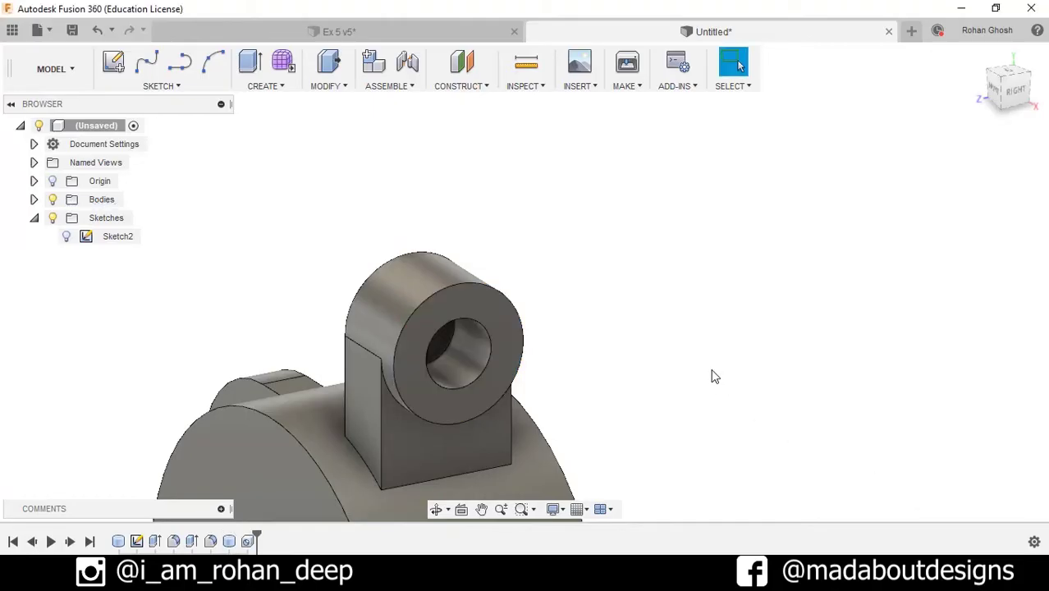
middle_click_drag(712, 374, 848, 356, "shift")
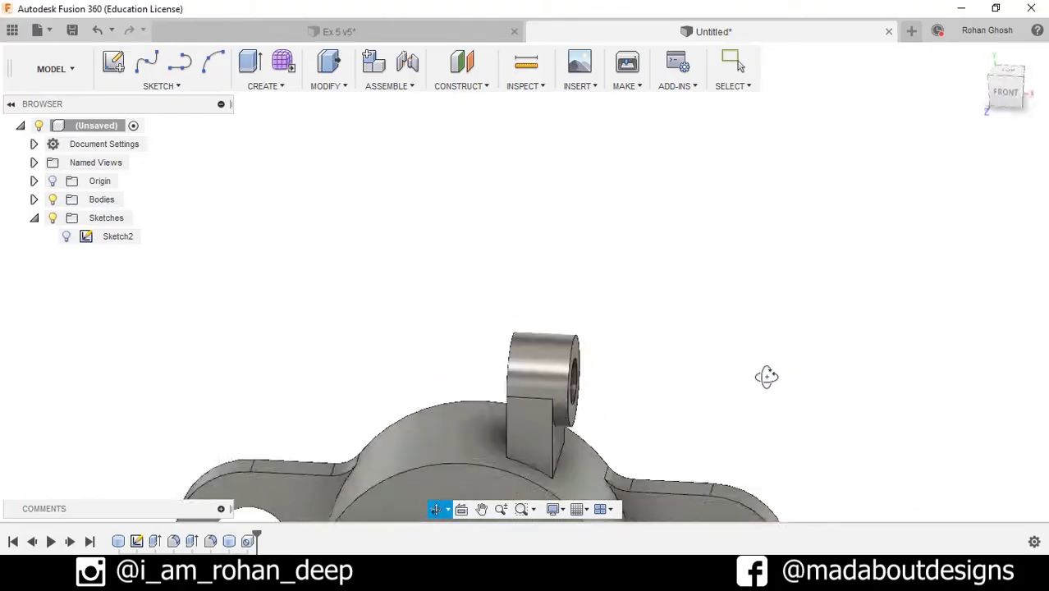
left_click_drag(848, 355, 722, 368)
key("Escape")
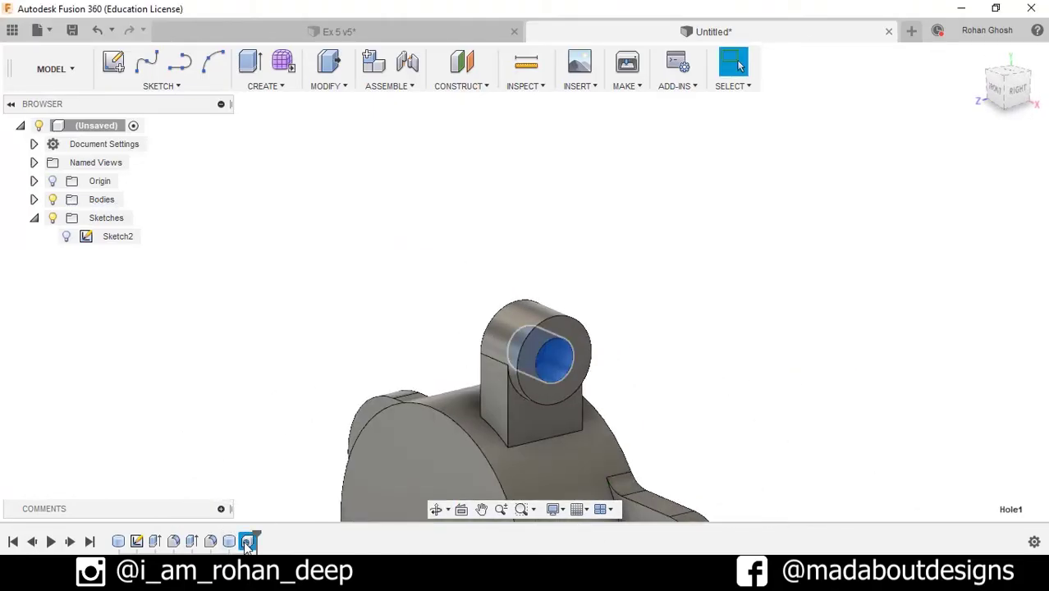
- Edit Hole1 so its extent is All, cutting through the lug
double_click(247, 542)
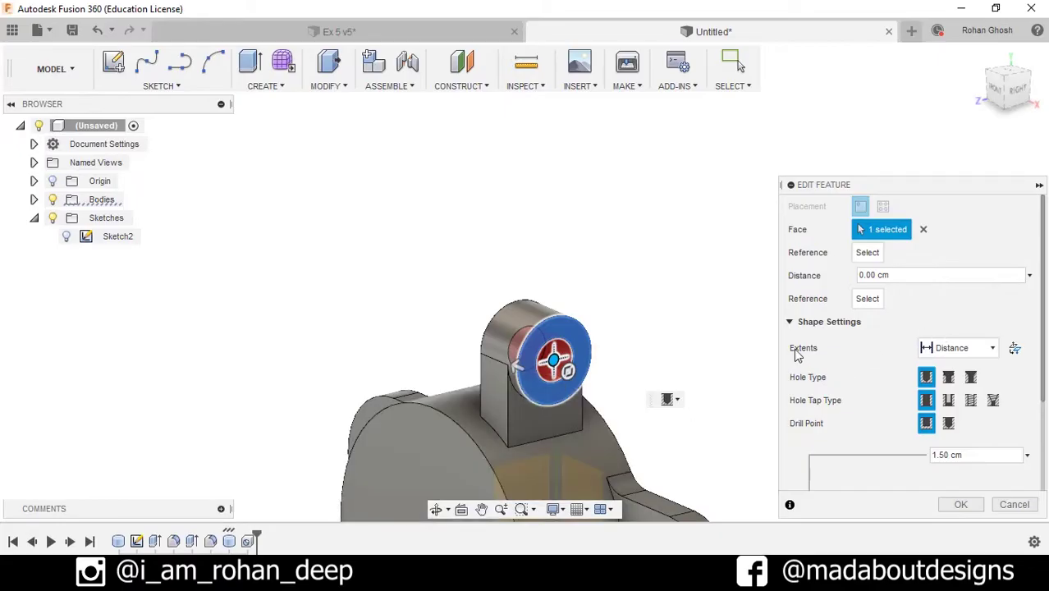
left_click(979, 353)
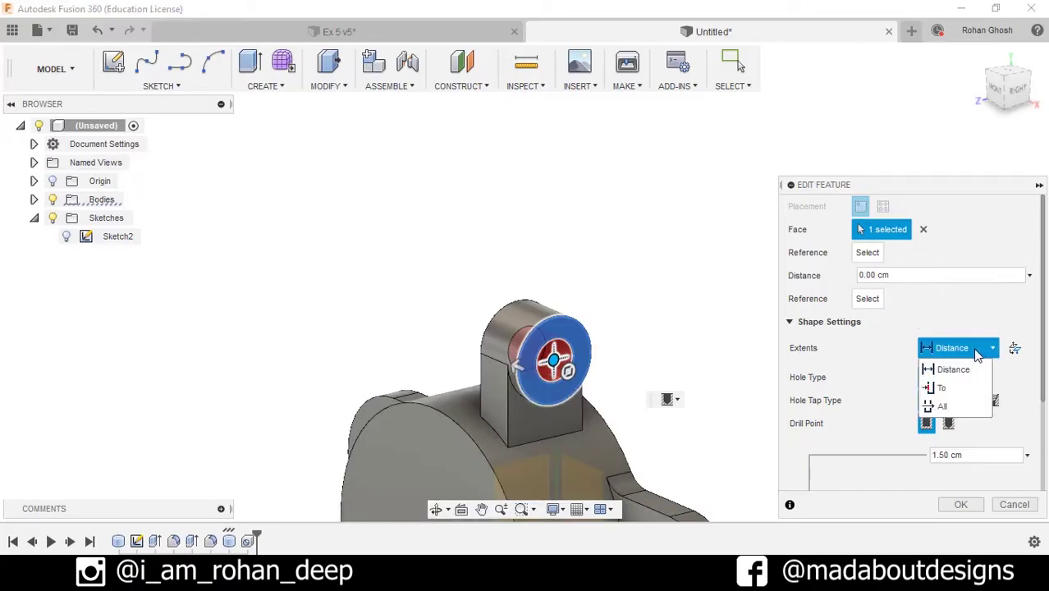
left_click(947, 405)
mouse_move(653, 265)
middle_mouse_down("shift")
mouse_move(524, 395)
mouse_move(542, 393)
mouse_move(507, 367)
middle_mouse_up("shift")
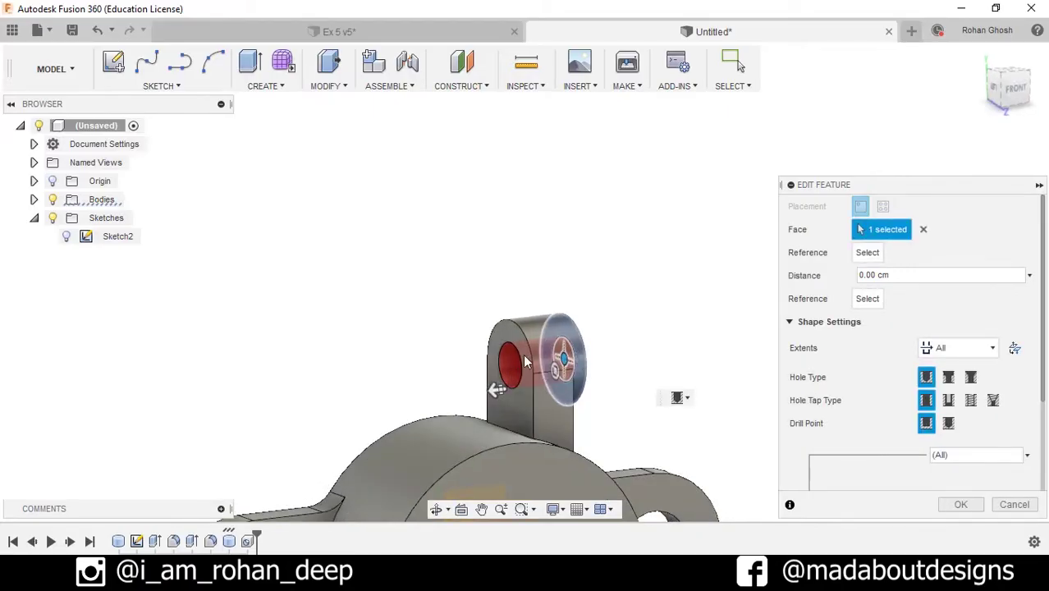
scroll(526, 362, "up", 1)
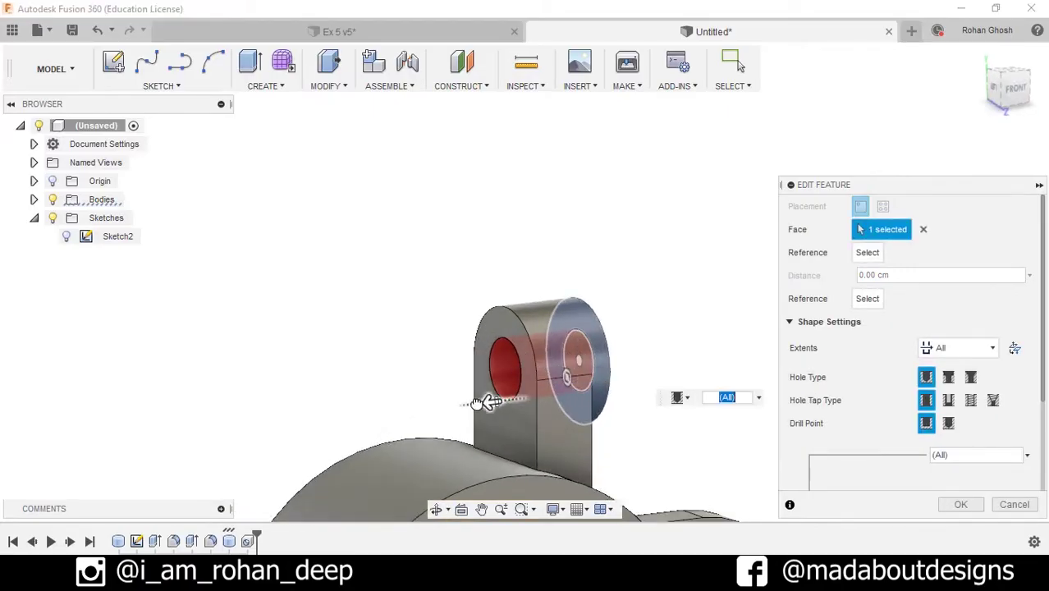
left_click(962, 509)
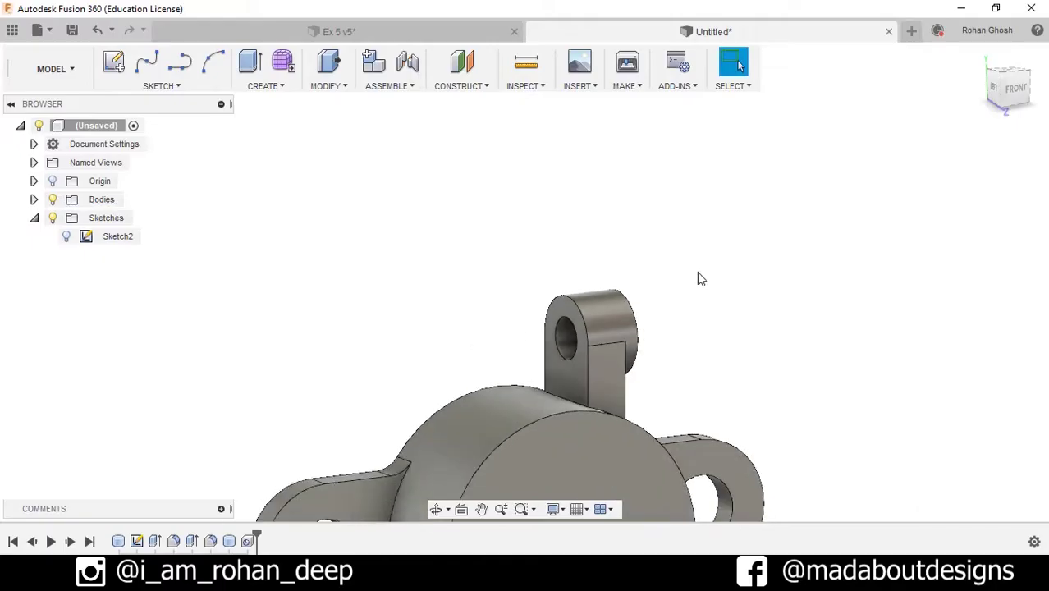
middle_click_drag(697, 276, 603, 291, "shift")
key("Escape")
scroll(604, 292, "down", 3)
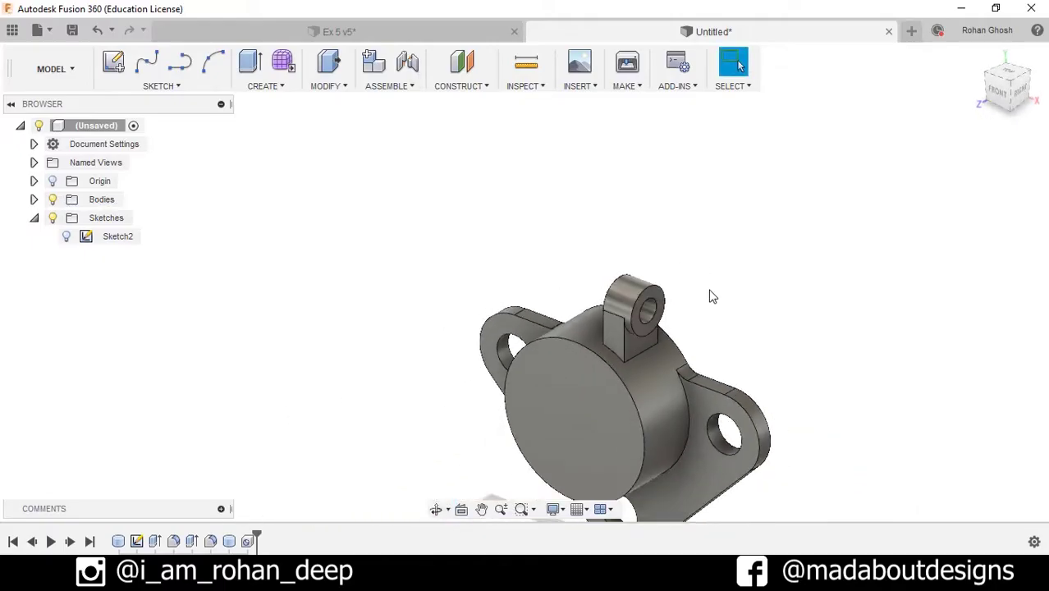
- Mirror the holed lug body across the part's centre plane
mouse_move(710, 295)
middle_mouse_down("shift")
mouse_move(728, 220)
mouse_move(688, 240)
middle_mouse_up("shift")
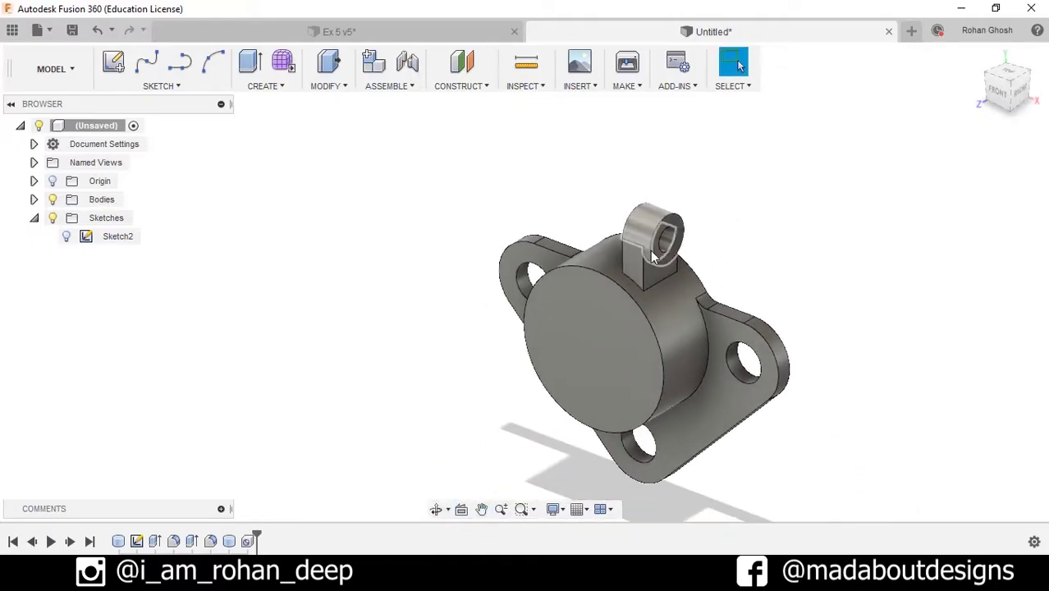
left_click(267, 87)
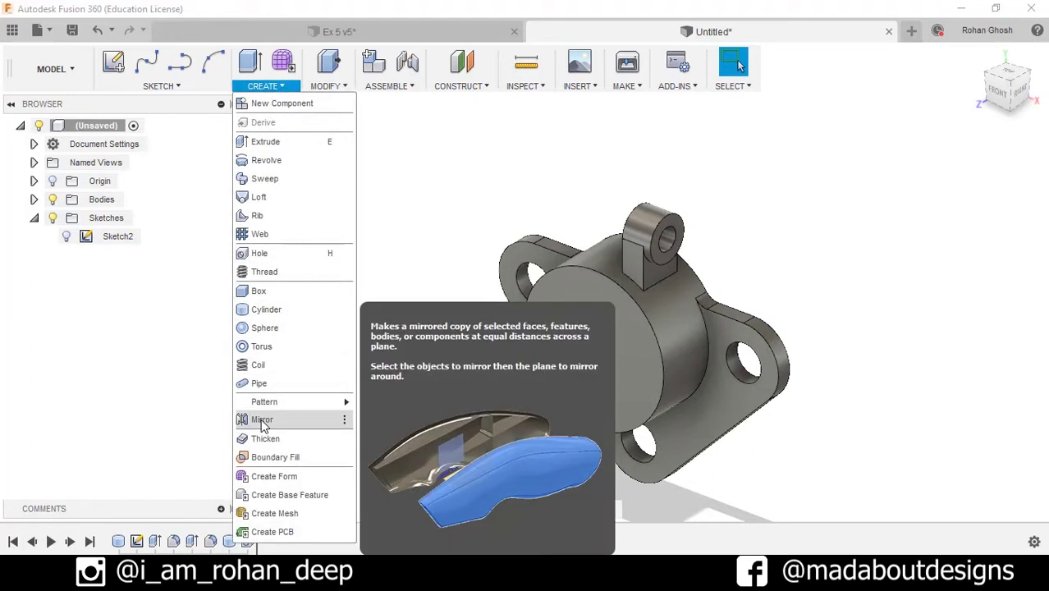
left_click(261, 420)
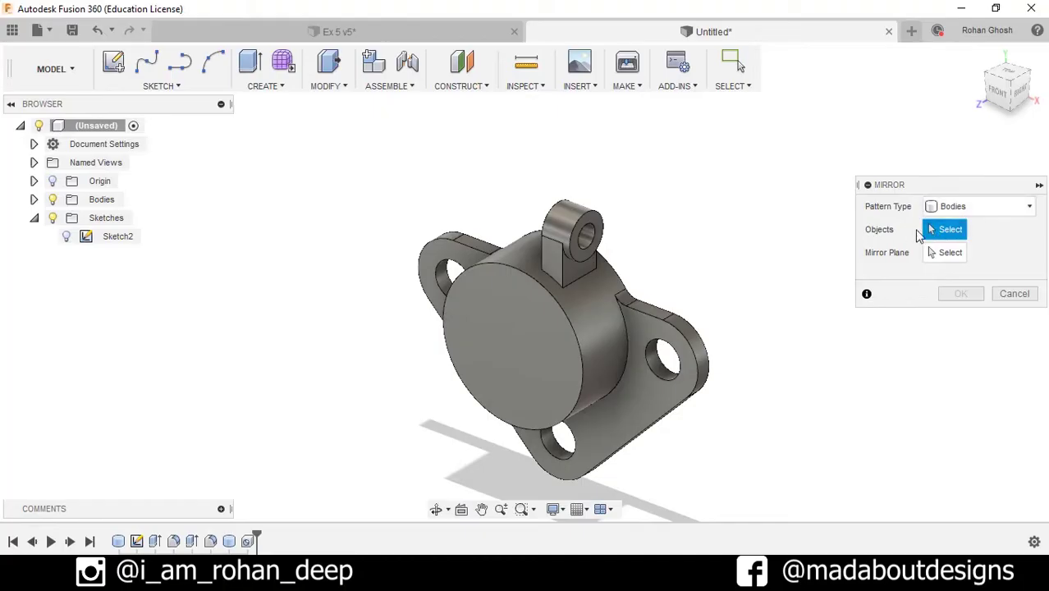
scroll(657, 233, "up", 3)
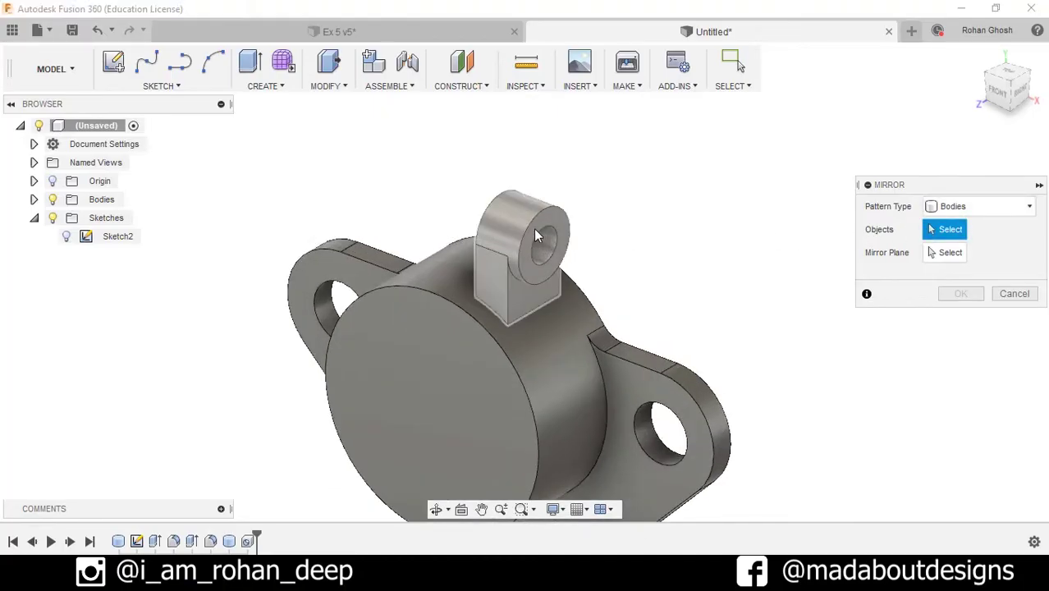
left_click(535, 230)
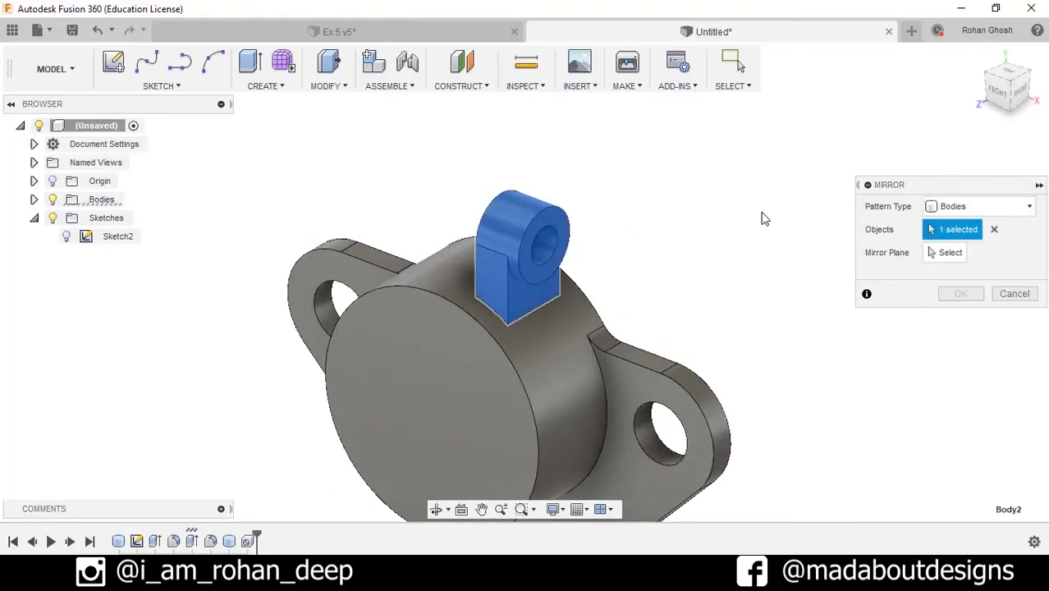
left_click(928, 253)
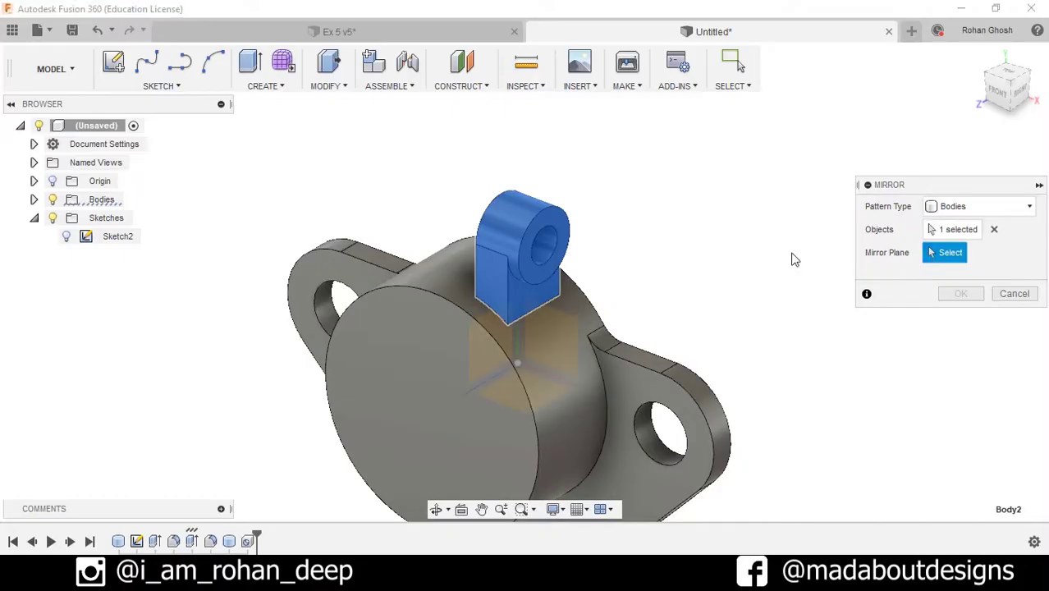
left_click(490, 327)
middle_click_drag(726, 225, 809, 216, "shift")
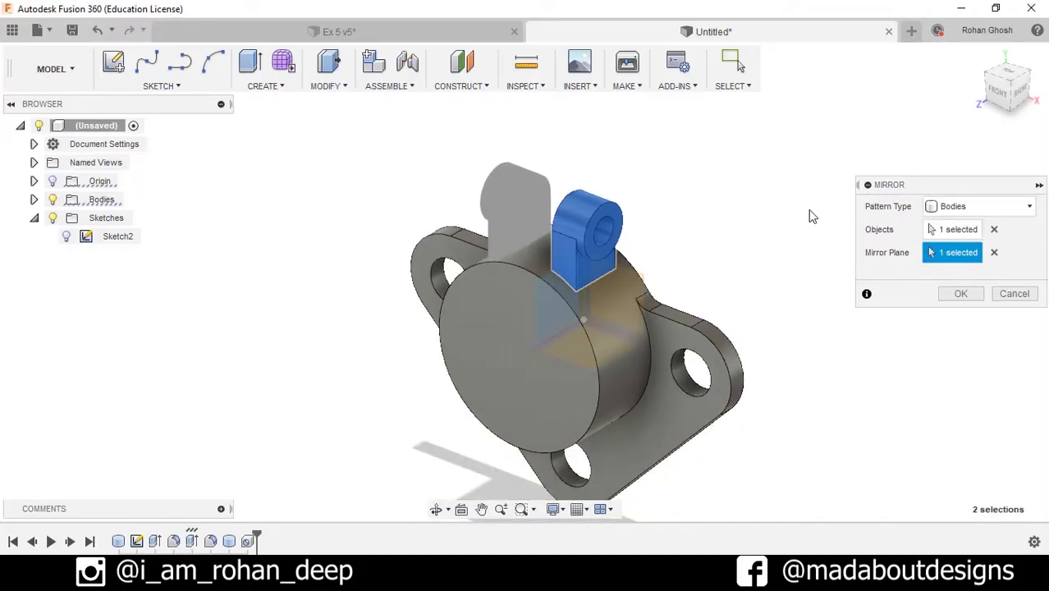
left_click(959, 293)
middle_click_drag(813, 252, 825, 240, "shift")
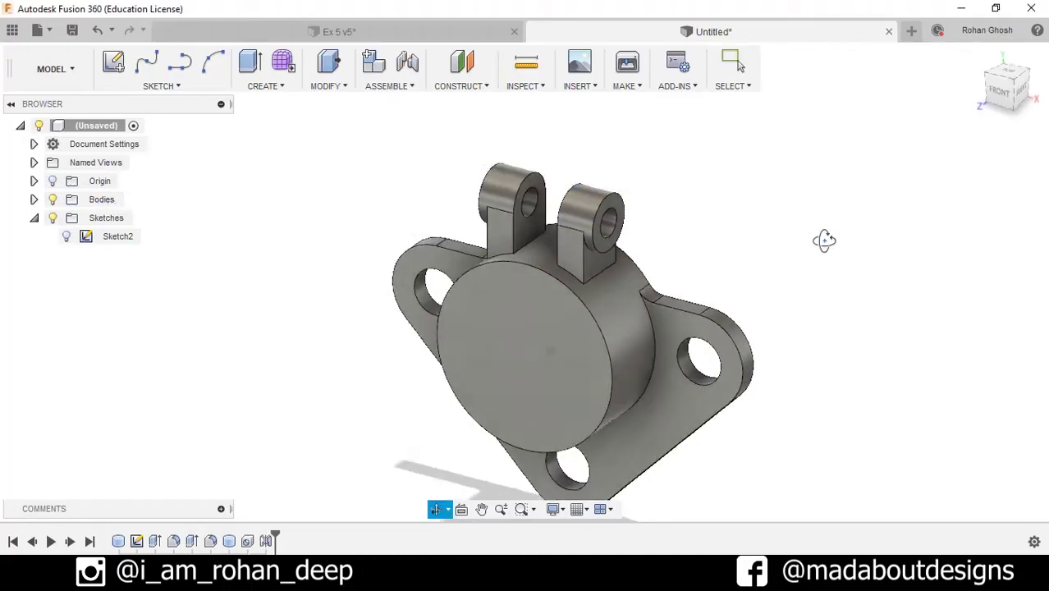
- Combine the main bracket with both lug bodies using a Join operation
key("Escape")
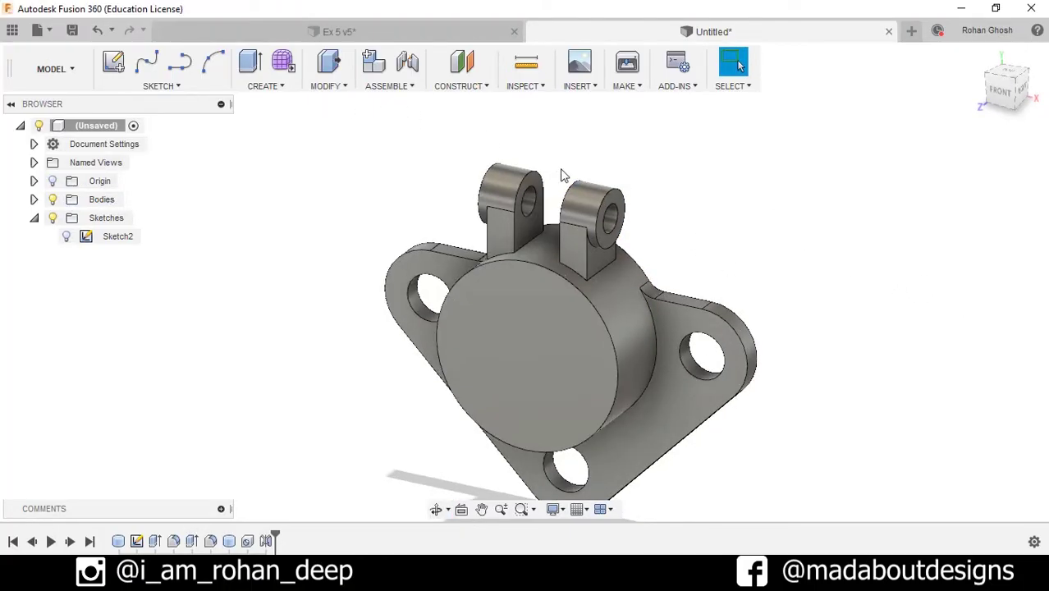
left_click(323, 87)
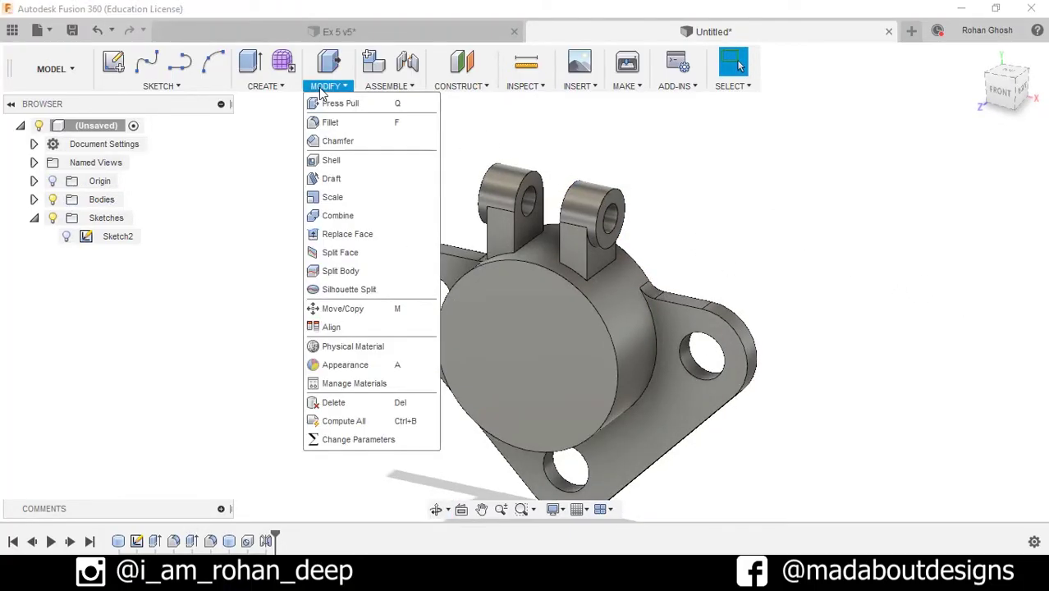
left_click(335, 218)
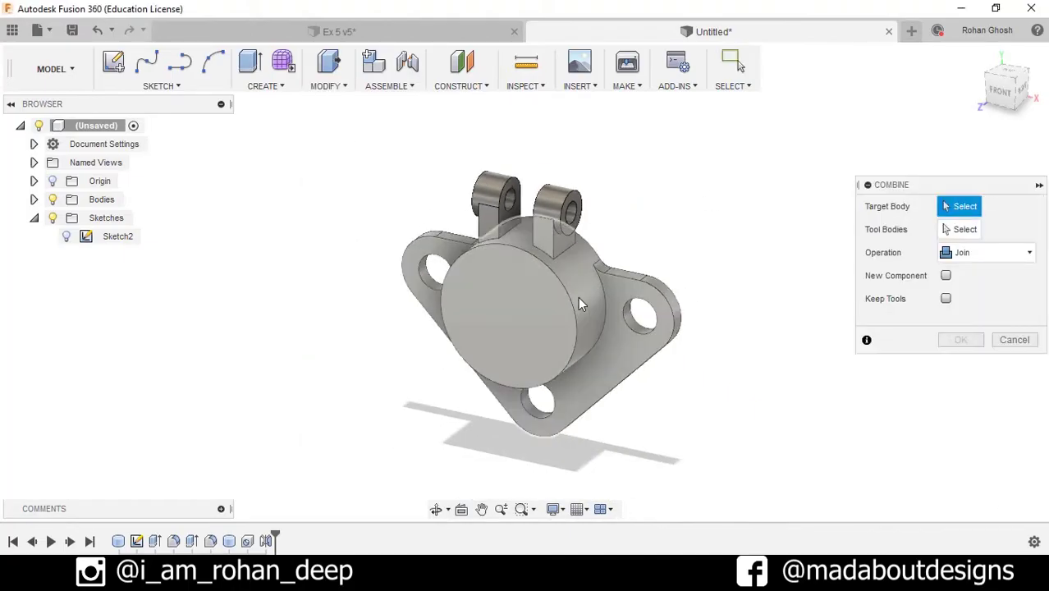
left_click(578, 296)
scroll(496, 202, "up", 2)
left_click(496, 202)
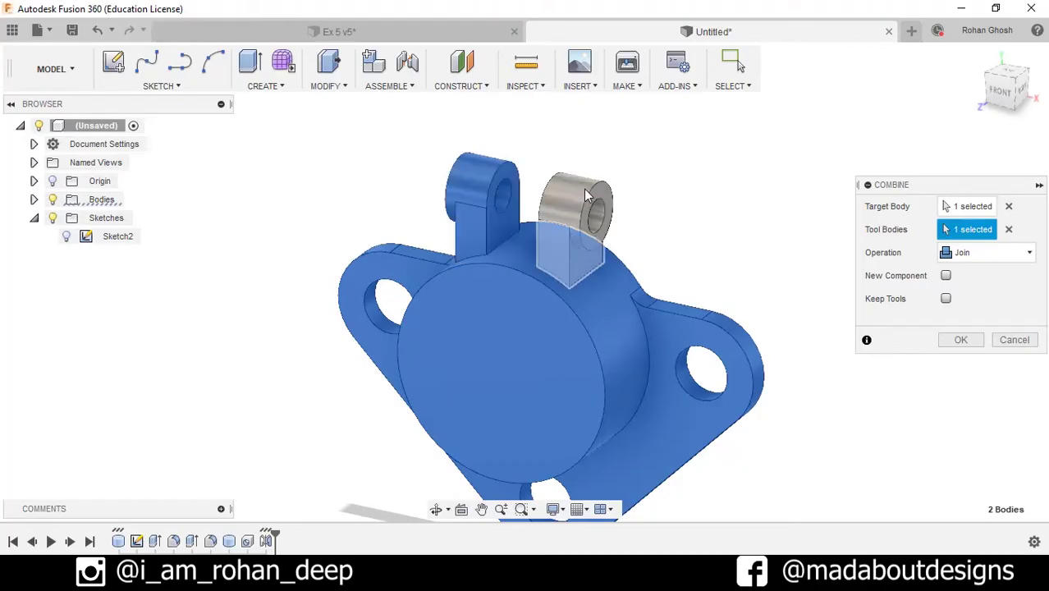
left_click(585, 204)
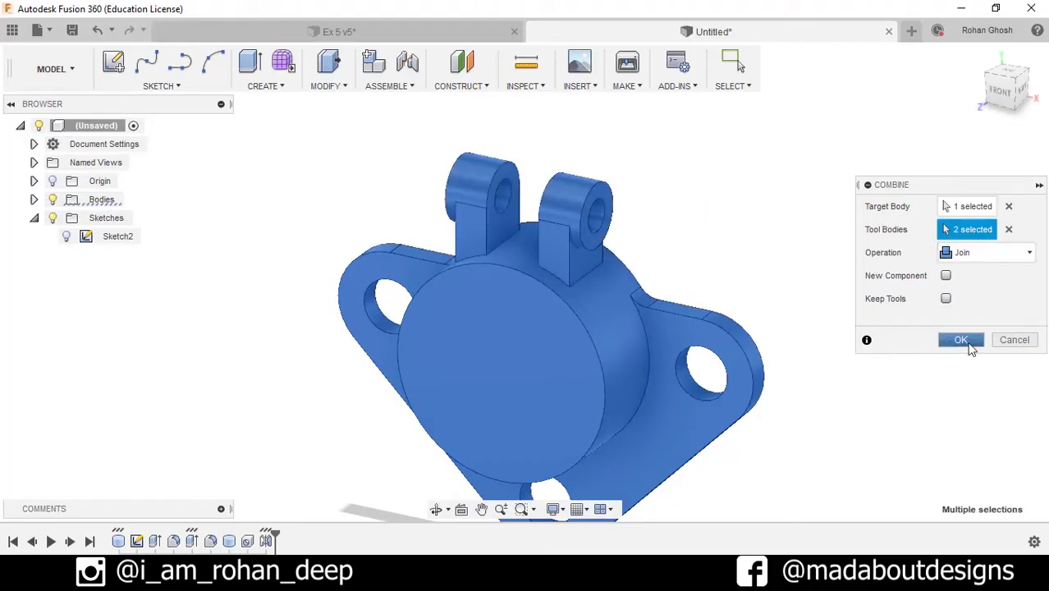
left_click(957, 346)
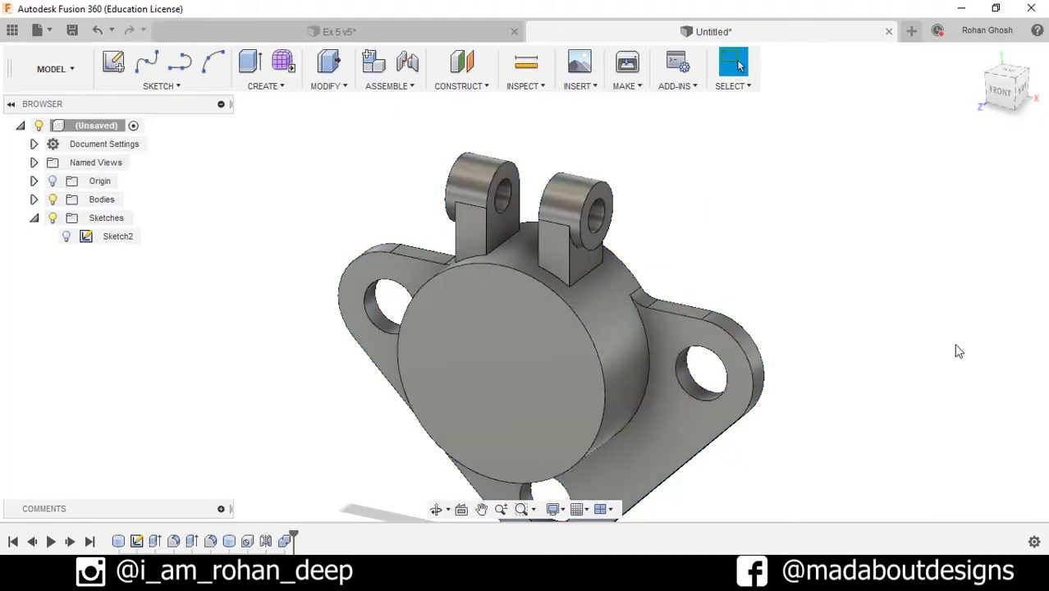
- Cut a 6 cm diameter hole through All on the round front face
middle_click_drag(533, 371, 579, 327, "shift")
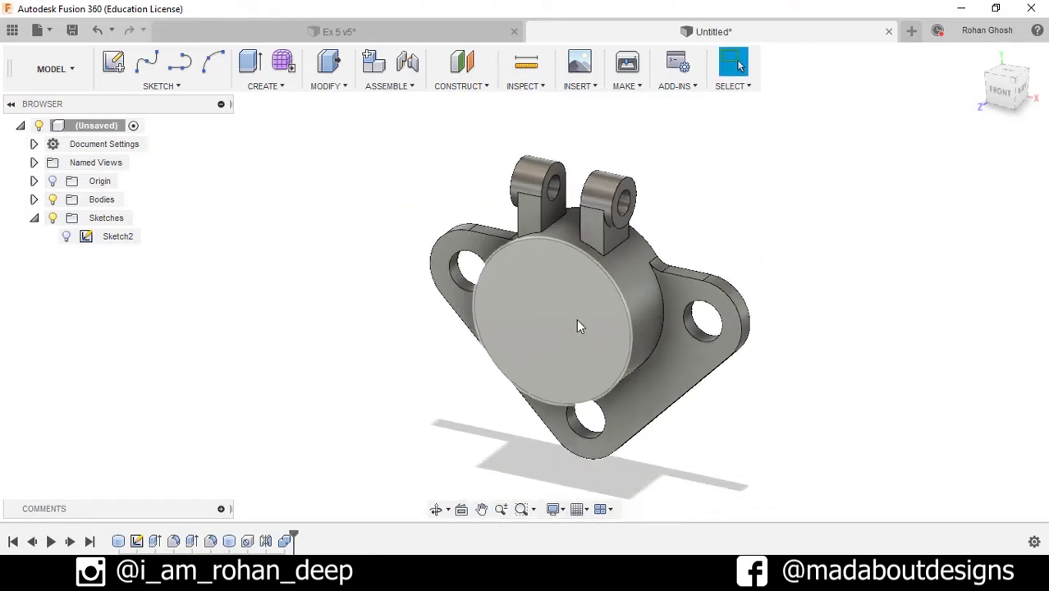
left_click(271, 86)
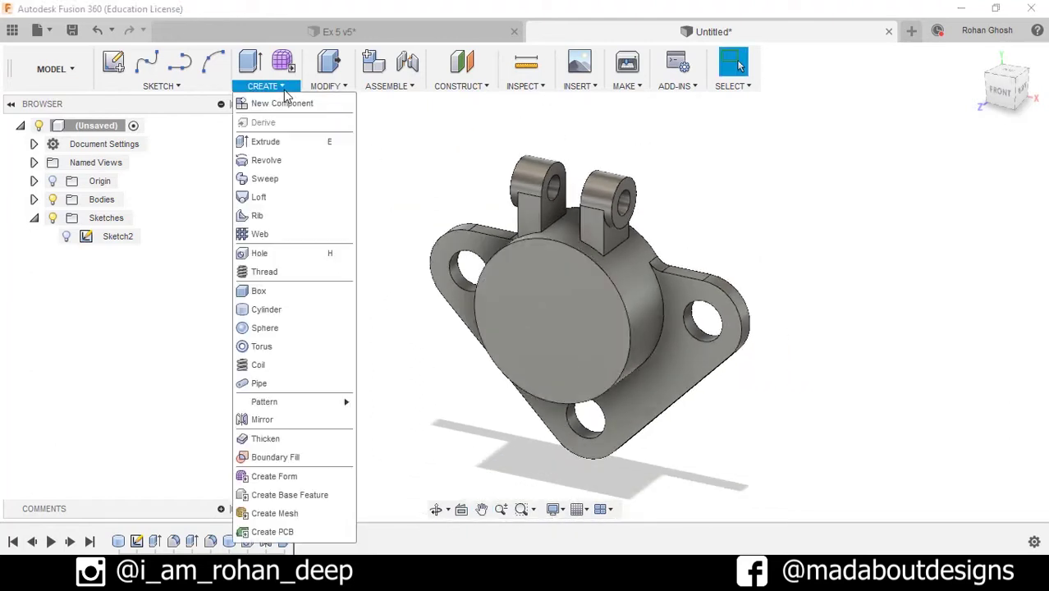
left_click(261, 254)
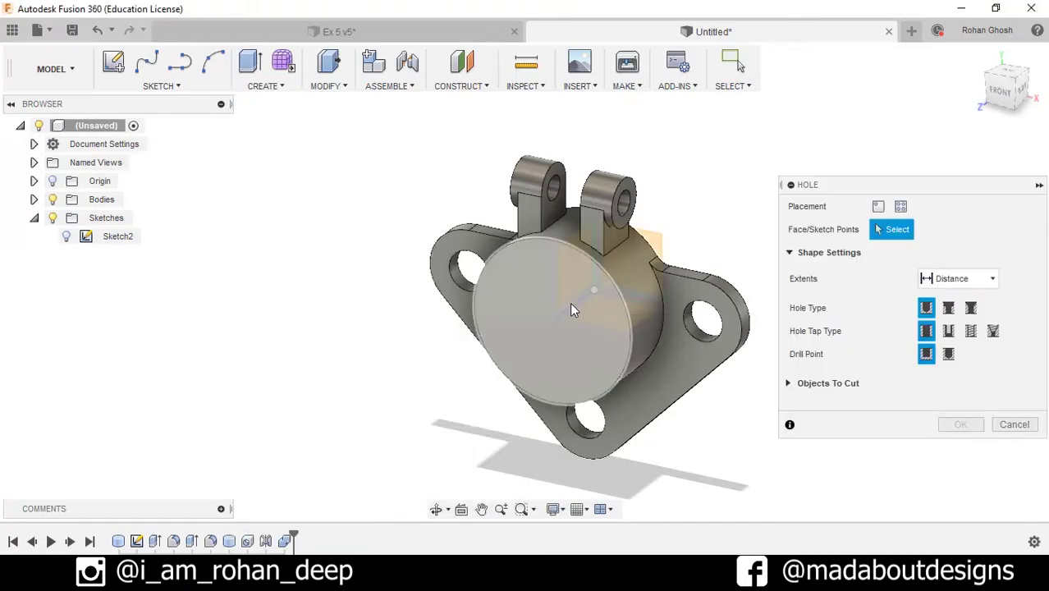
left_click(570, 302)
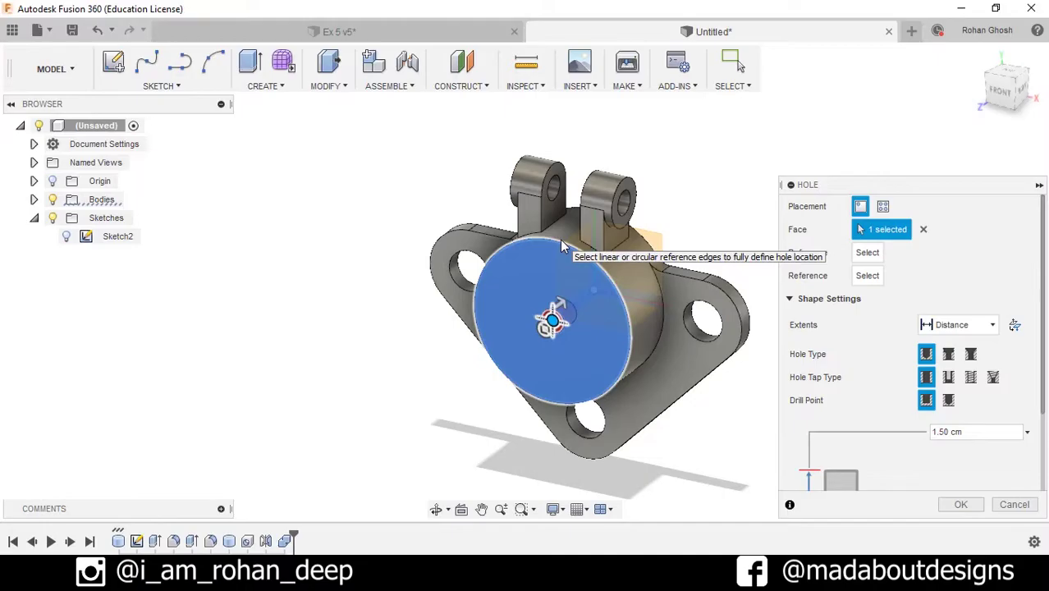
scroll(812, 437, "down", 3)
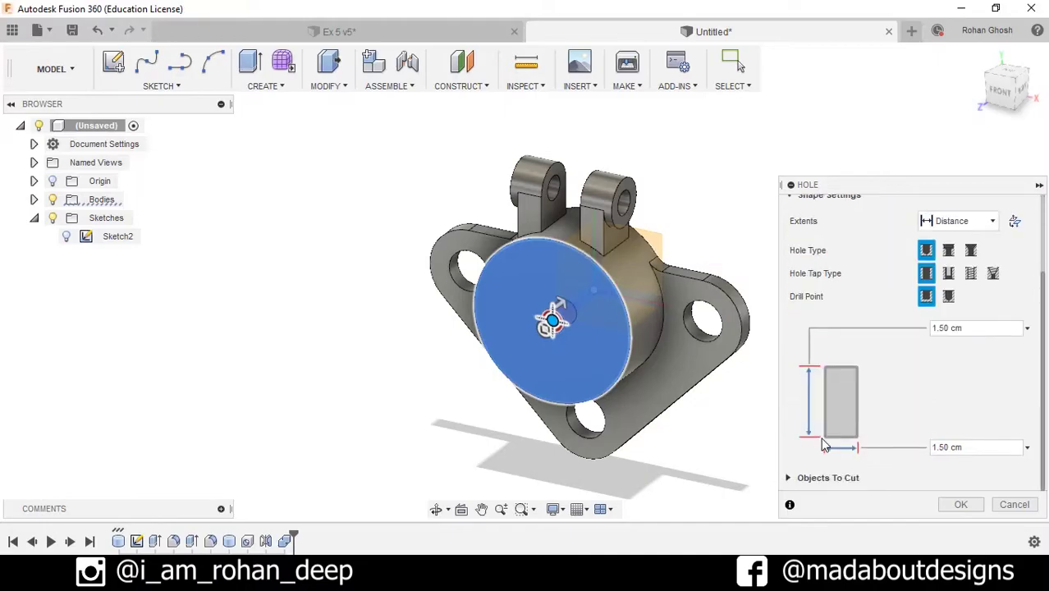
left_click(986, 447)
type("6")
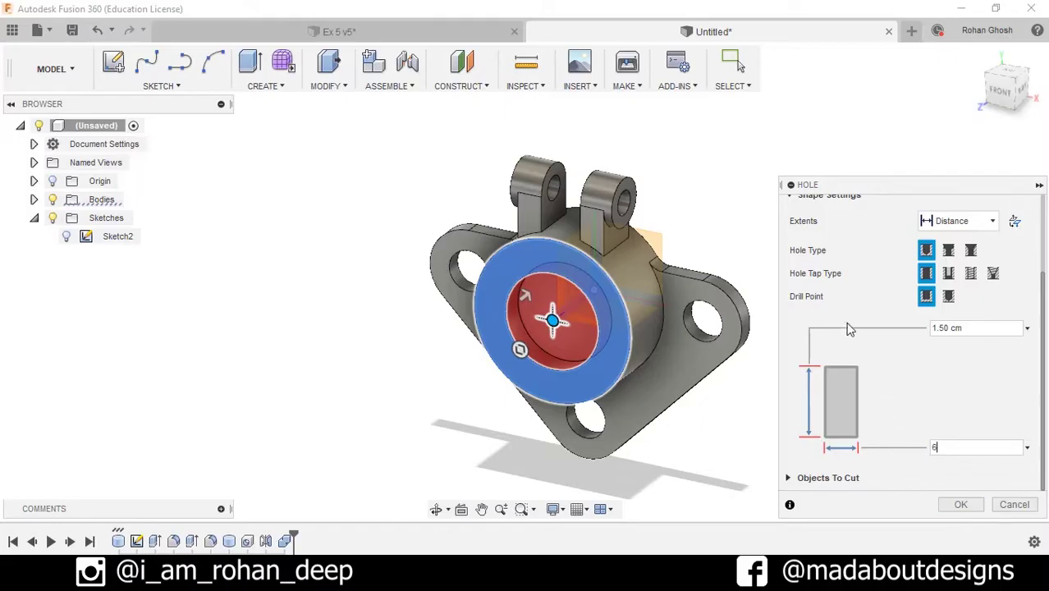
scroll(837, 284, "up", 1)
left_click(956, 267)
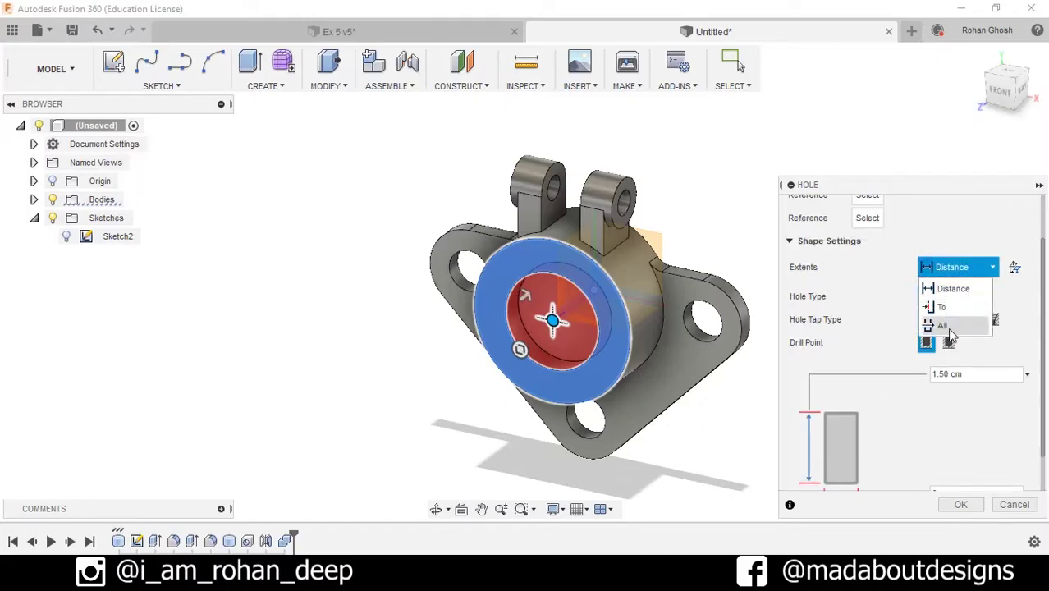
left_click(944, 325)
left_click(965, 502)
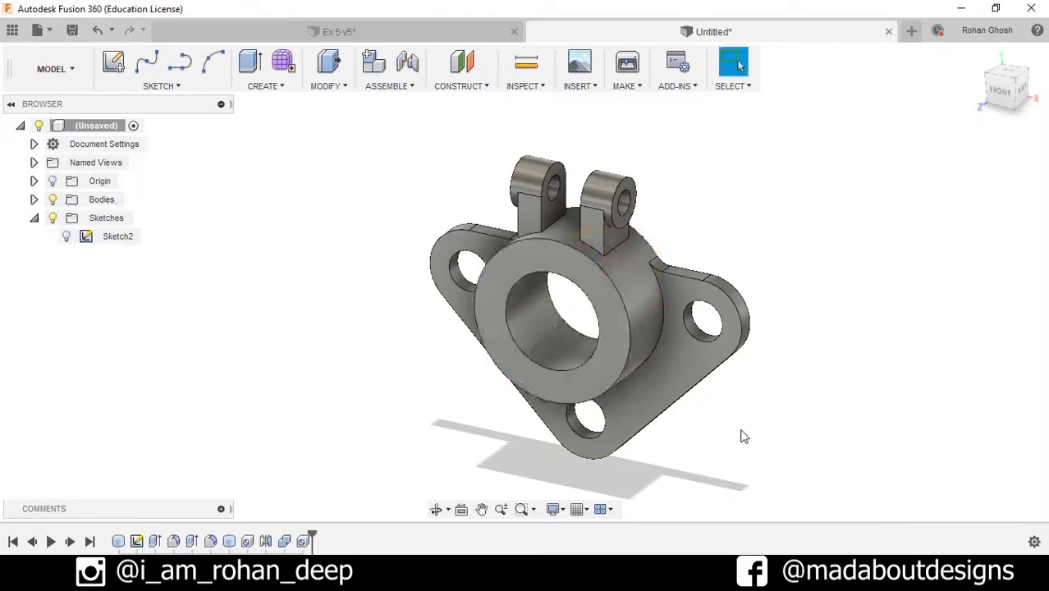
scroll(743, 437, "down", 3)
- Apply Paint - Metallic (Blue) from the appearance library to the whole bracket
mouse_move(743, 436)
middle_mouse_down("shift")
mouse_move(766, 415)
mouse_move(749, 428)
mouse_move(677, 409)
middle_mouse_up("shift")
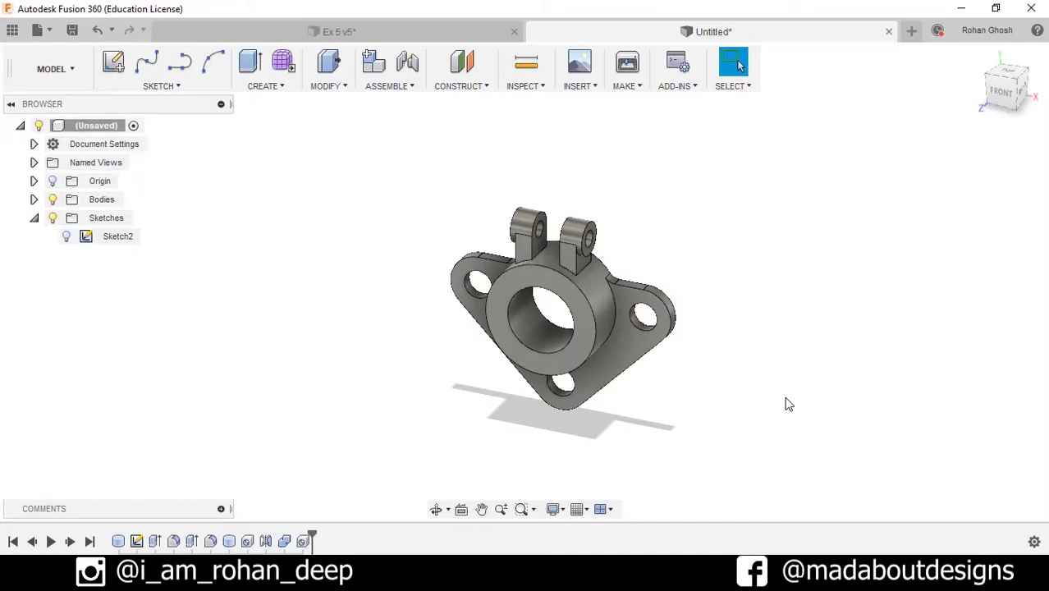
key("a")
scroll(825, 361, "down", 3)
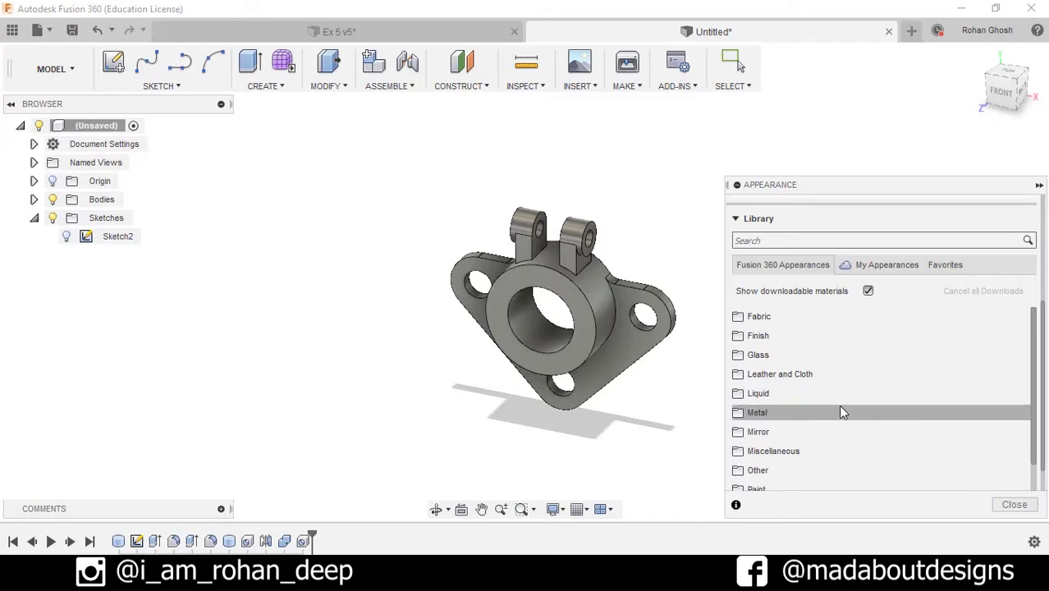
scroll(839, 404, "down", 3)
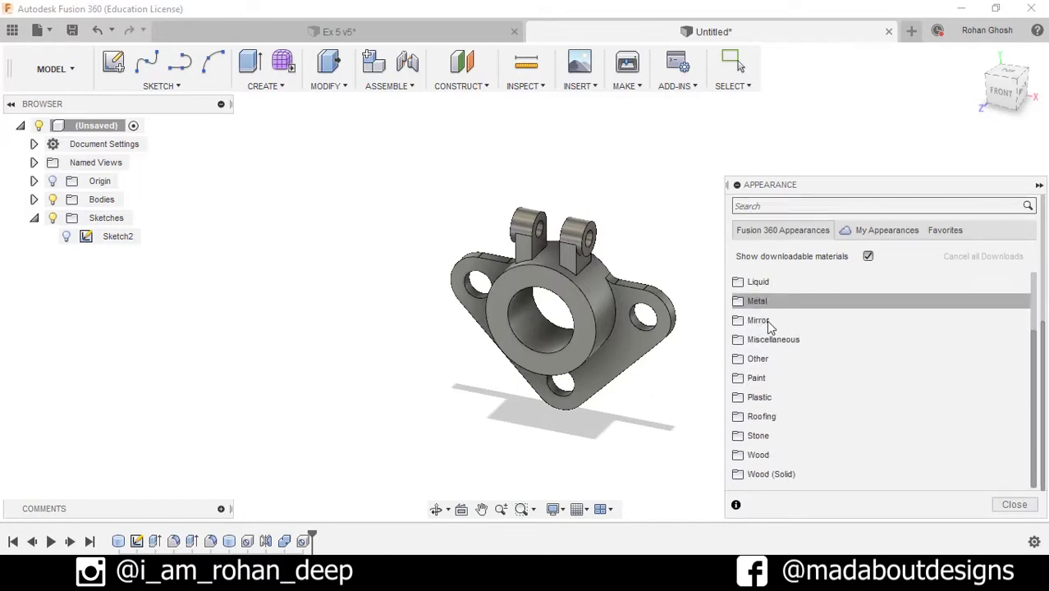
left_click(757, 378)
left_click(792, 433)
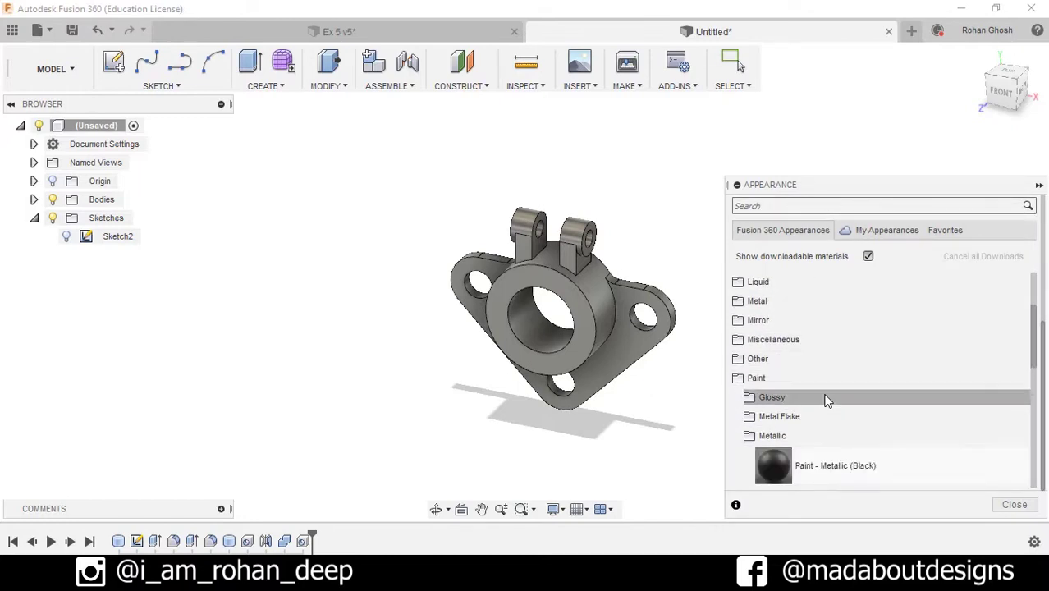
scroll(826, 401, "down", 3)
left_click_drag(814, 330, 589, 298)
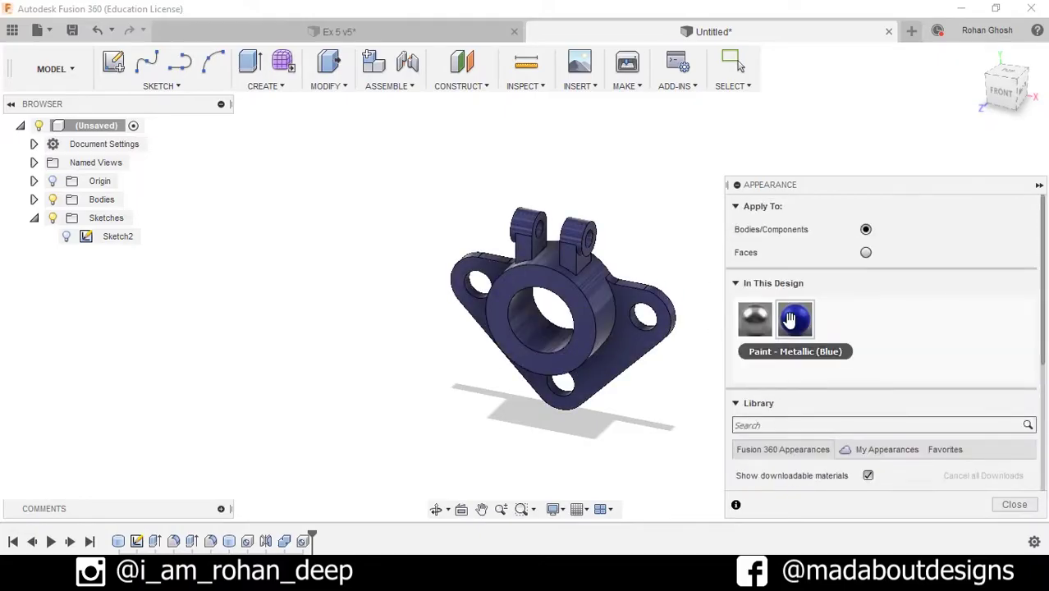
- Recolour the metallic paint from blue to a bright, saturated teal
double_click(793, 326)
left_click_drag(608, 250, 629, 251)
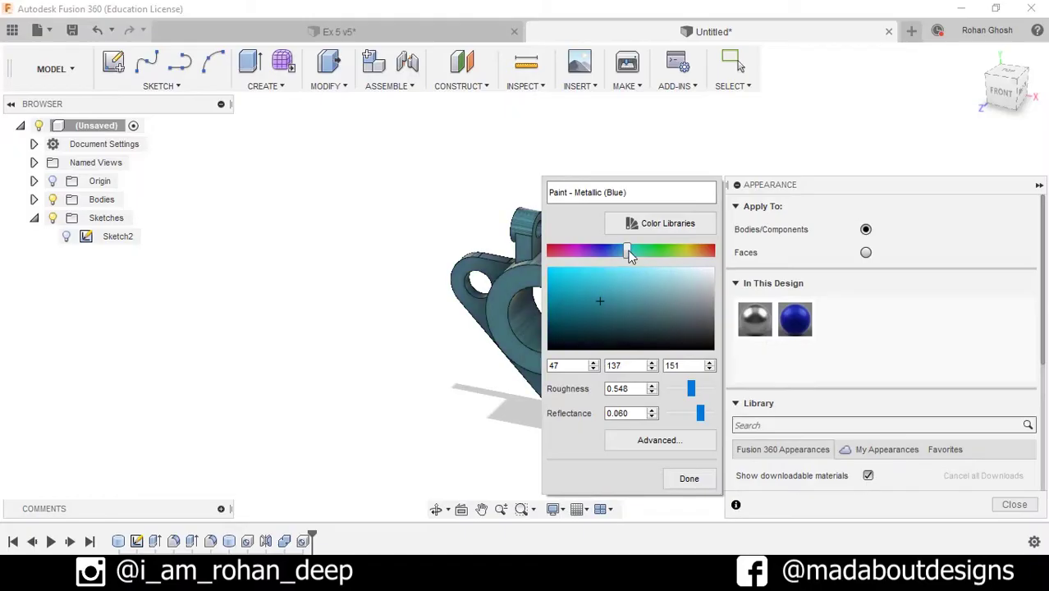
left_click_drag(561, 302, 552, 294)
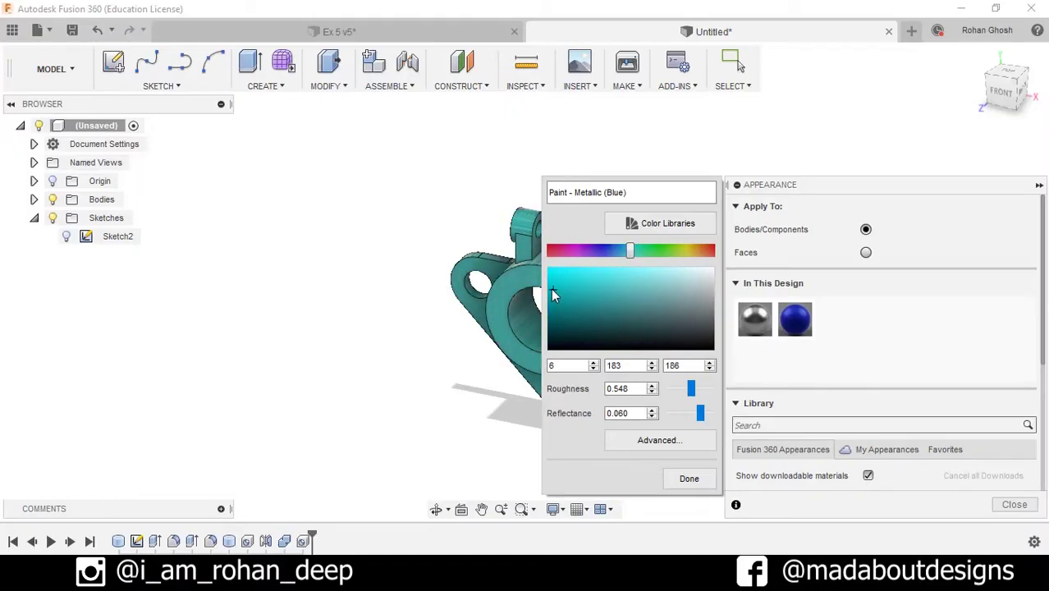
left_click(690, 479)
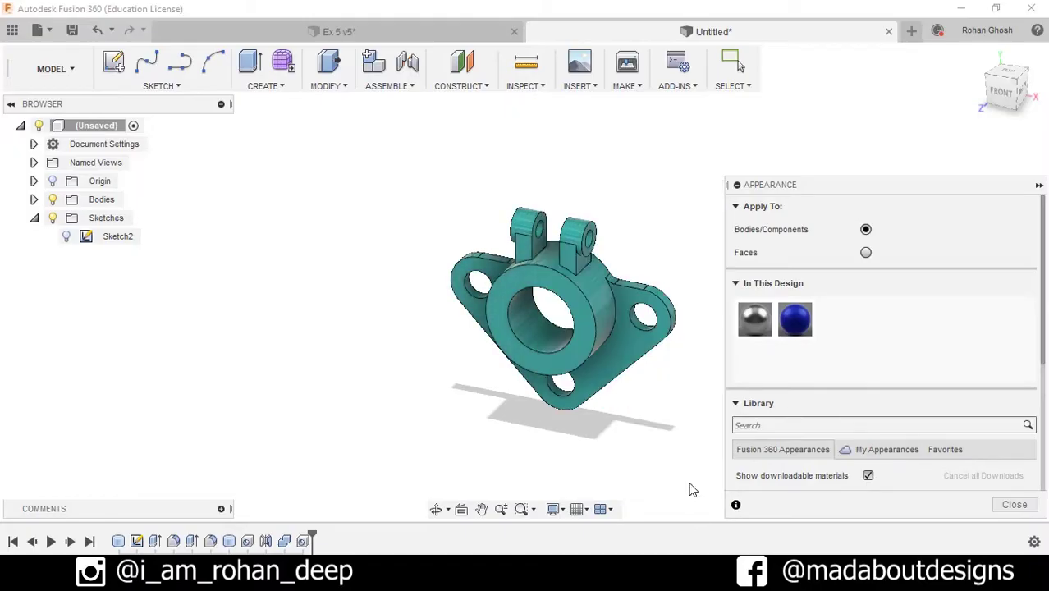
key("Escape")
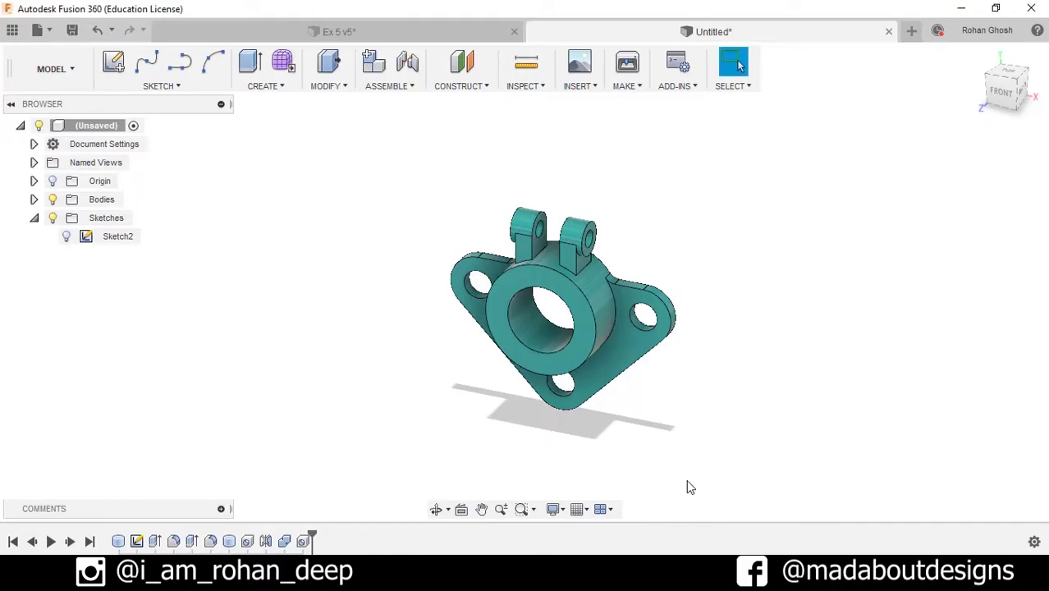
mouse_move(688, 482)
middle_mouse_down("shift")
mouse_move(640, 453)
mouse_move(708, 458)
mouse_move(683, 462)
middle_mouse_up("shift")
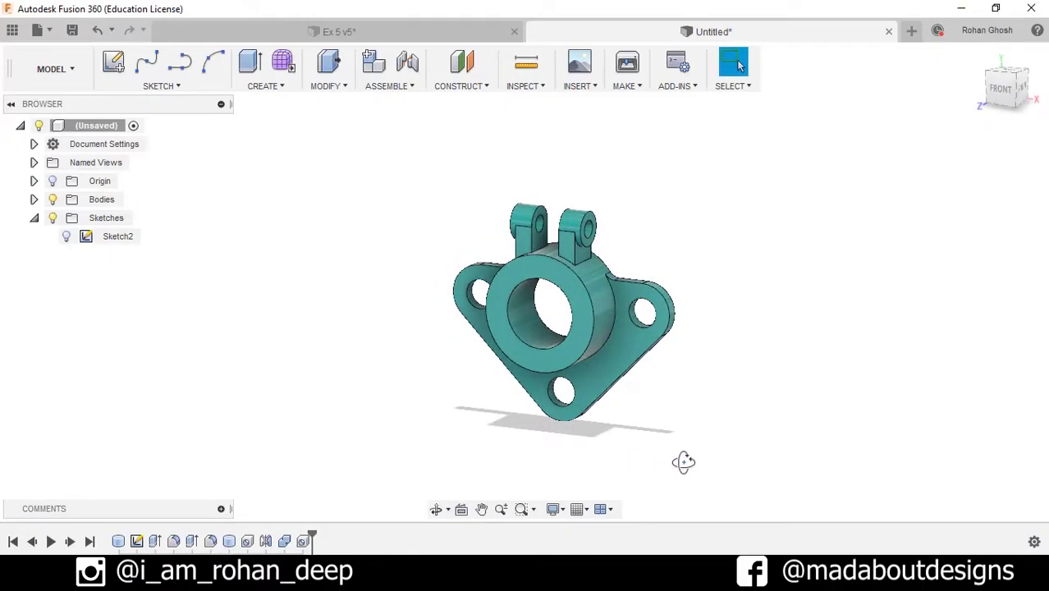